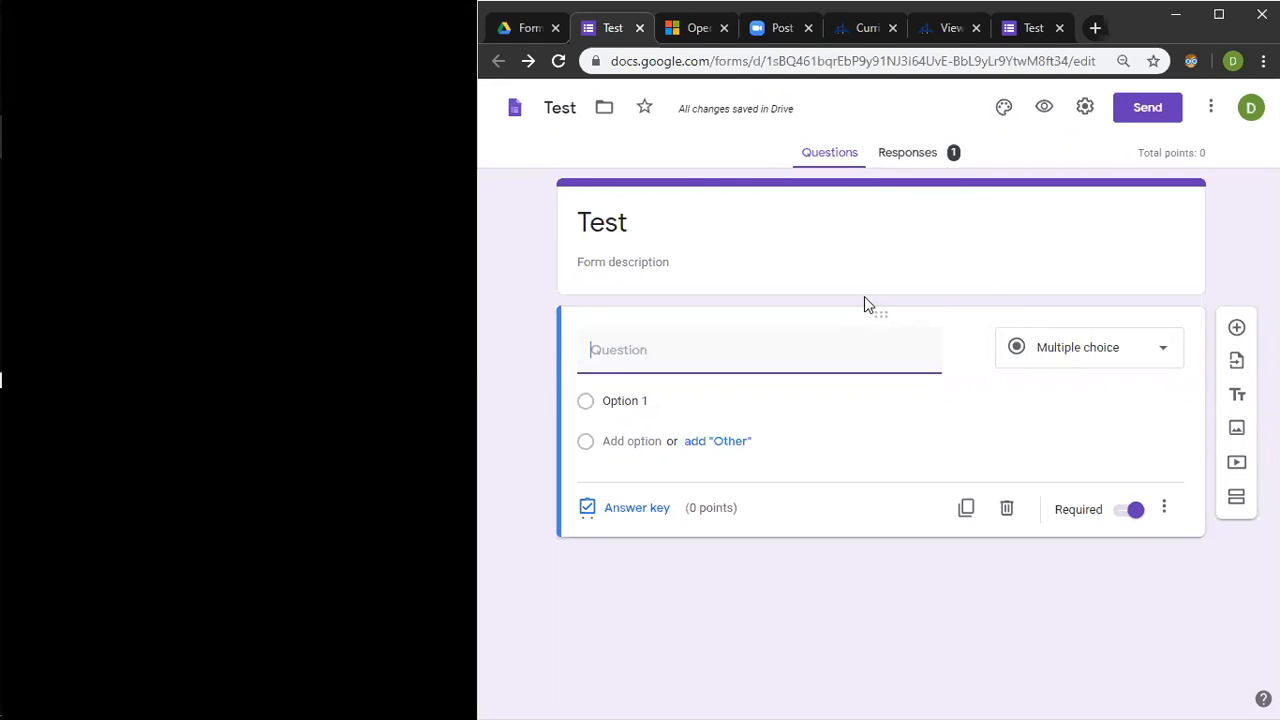
# Step: Title the blank question "What is your Name?" and make it a required short answer question
pyautogui.write('What is your Name?')
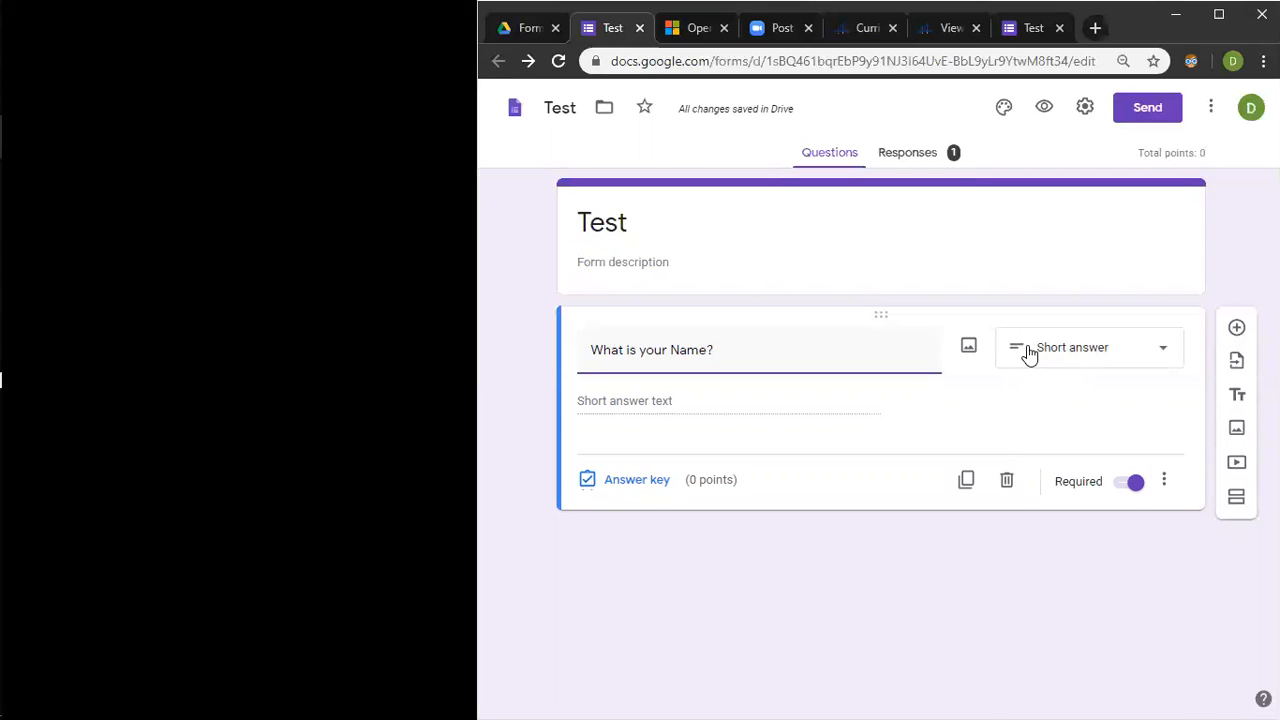
pyautogui.click(1030, 352)
pyautogui.click(1030, 314)
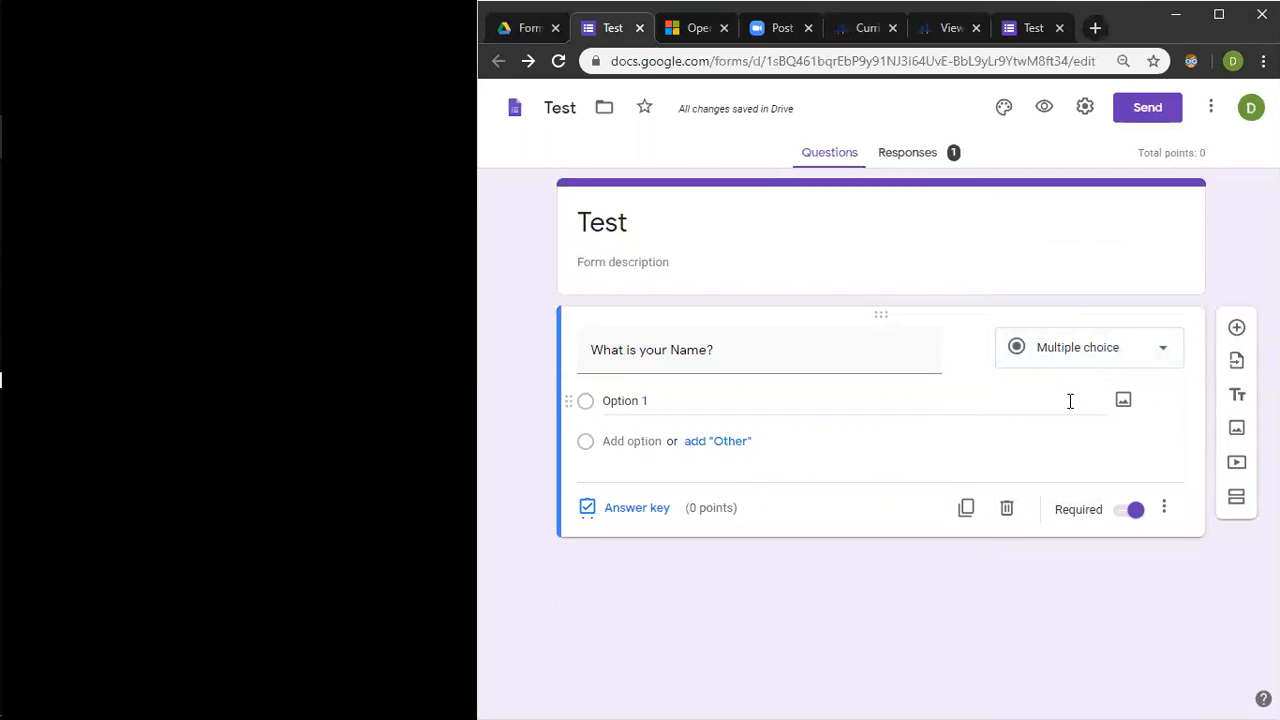
pyautogui.click(1045, 349)
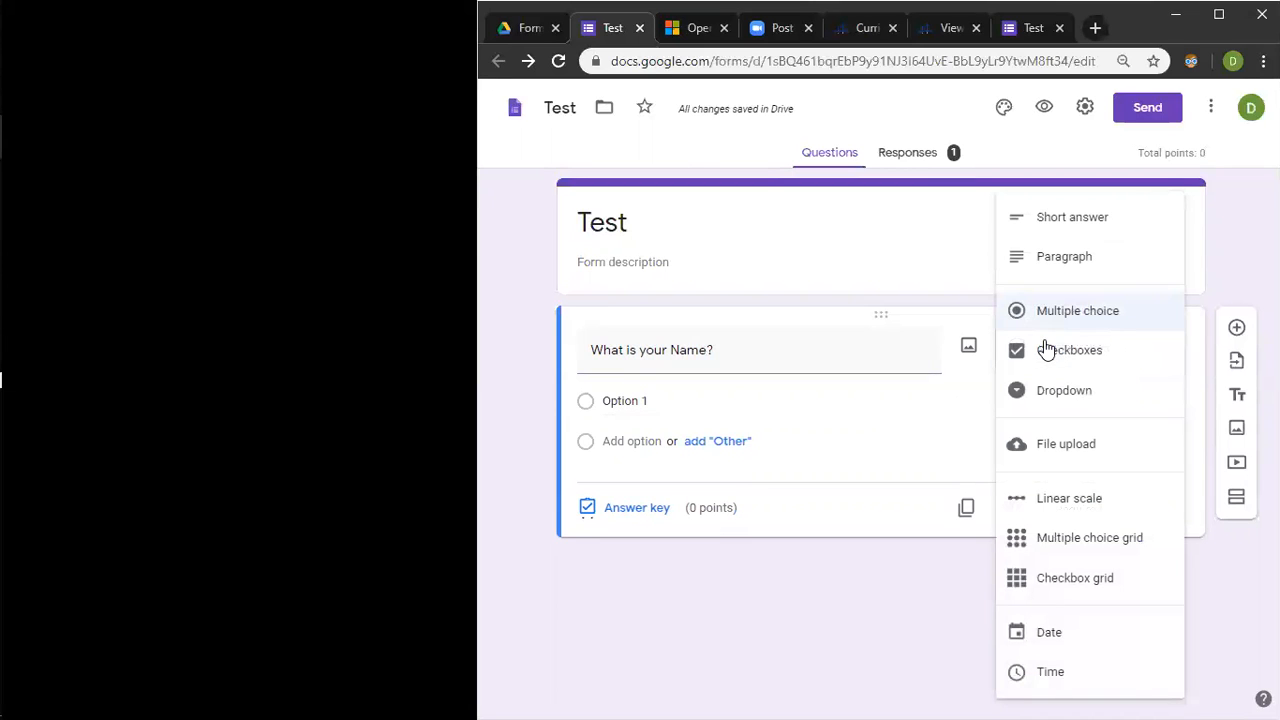
pyautogui.click(1053, 221)
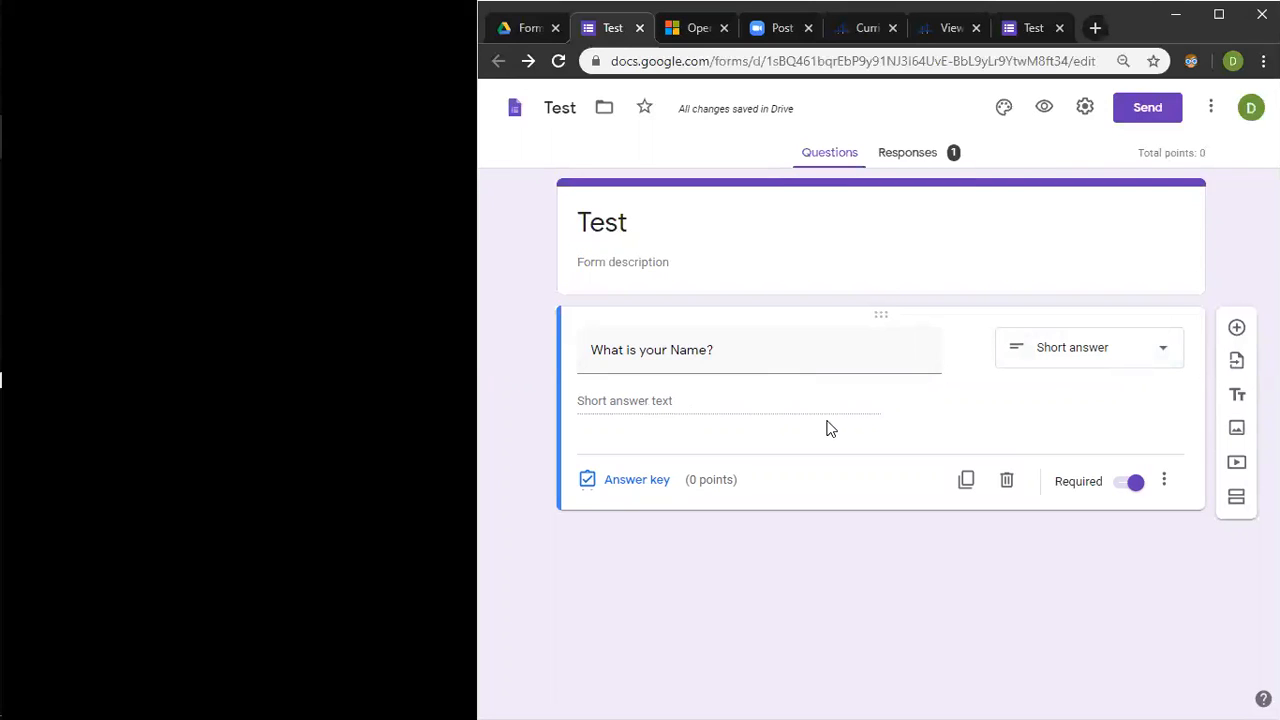
pyautogui.click(1133, 488)
pyautogui.click(1121, 493)
# Step: Submit another response to the live form with the respondent's name, and view its score
pyautogui.click(1022, 30)
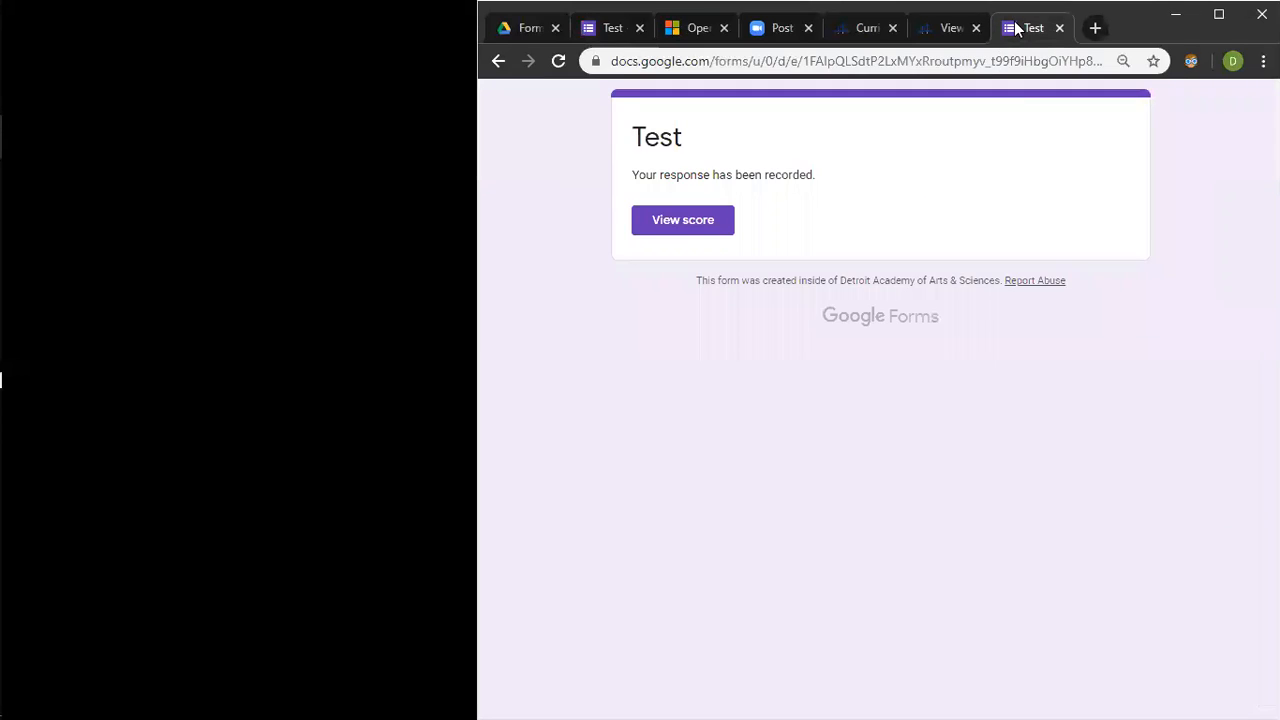
pyautogui.click(501, 66)
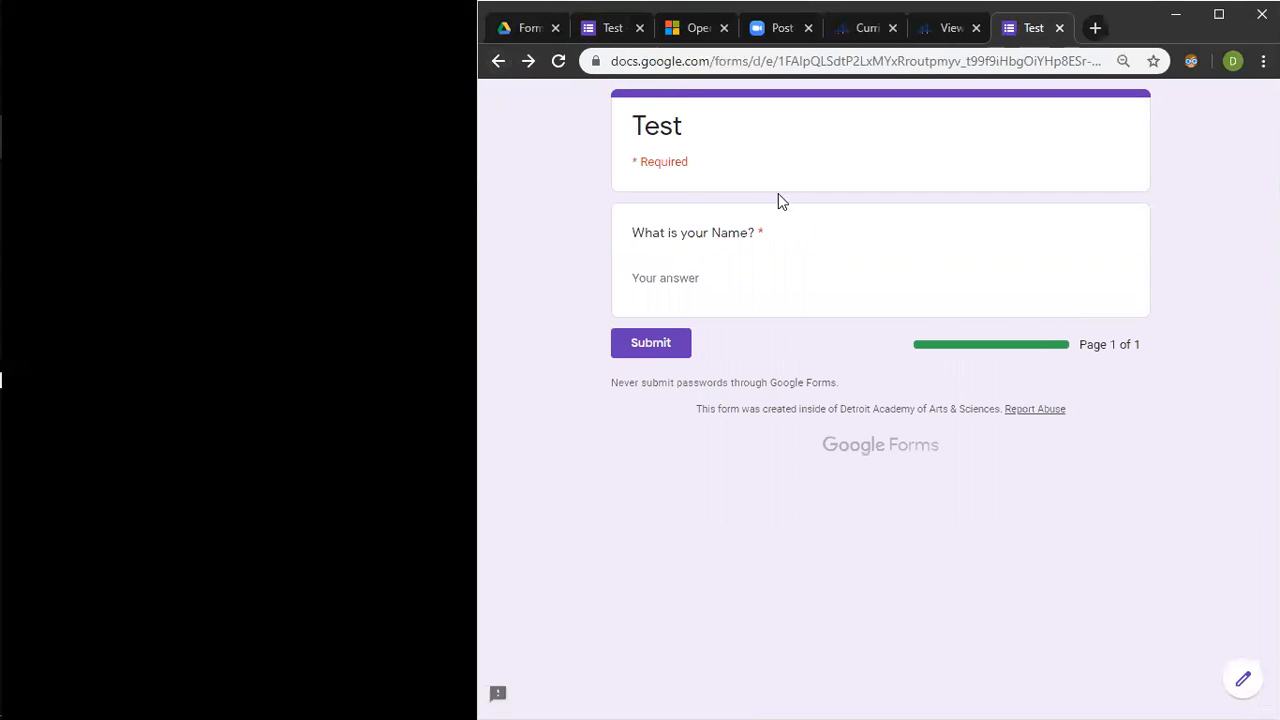
pyautogui.click(748, 276)
pyautogui.write('Mr. D')
pyautogui.click(638, 350)
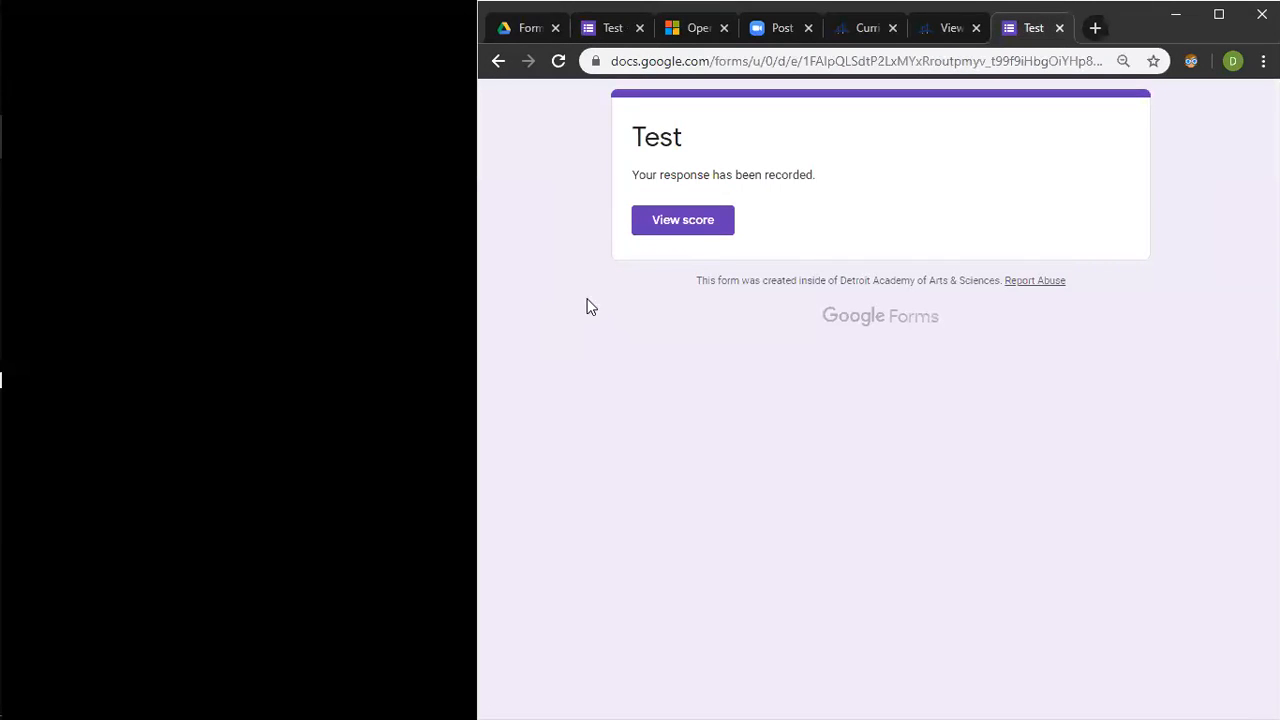
pyautogui.click(651, 222)
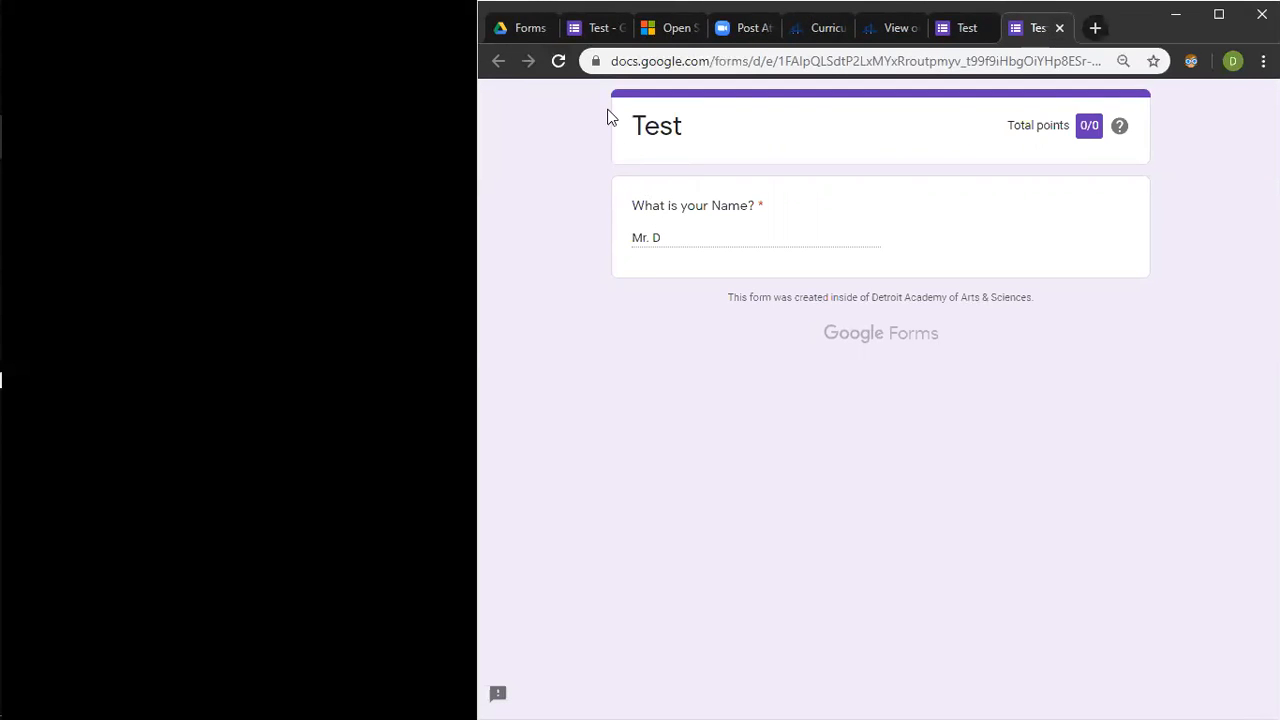
# Step: Add a new question in the form editor and bring up the worksheet image with the two estimation problems
pyautogui.click(596, 35)
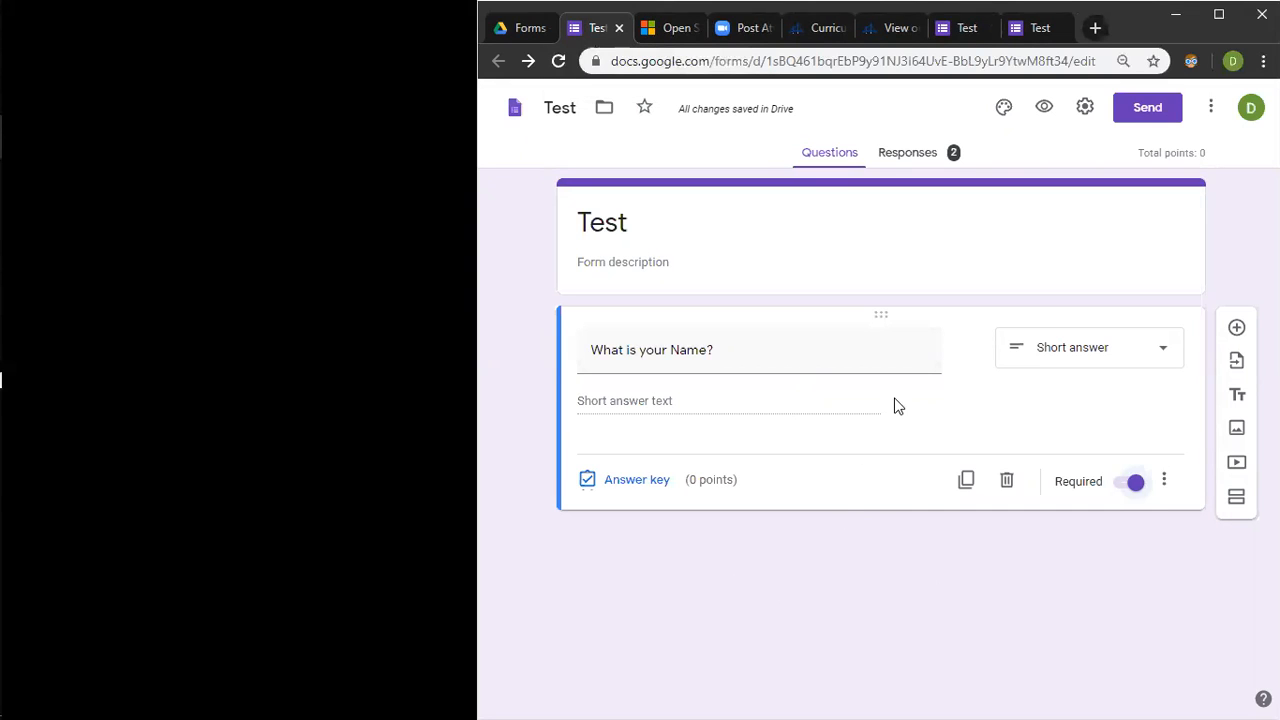
pyautogui.click(1239, 340)
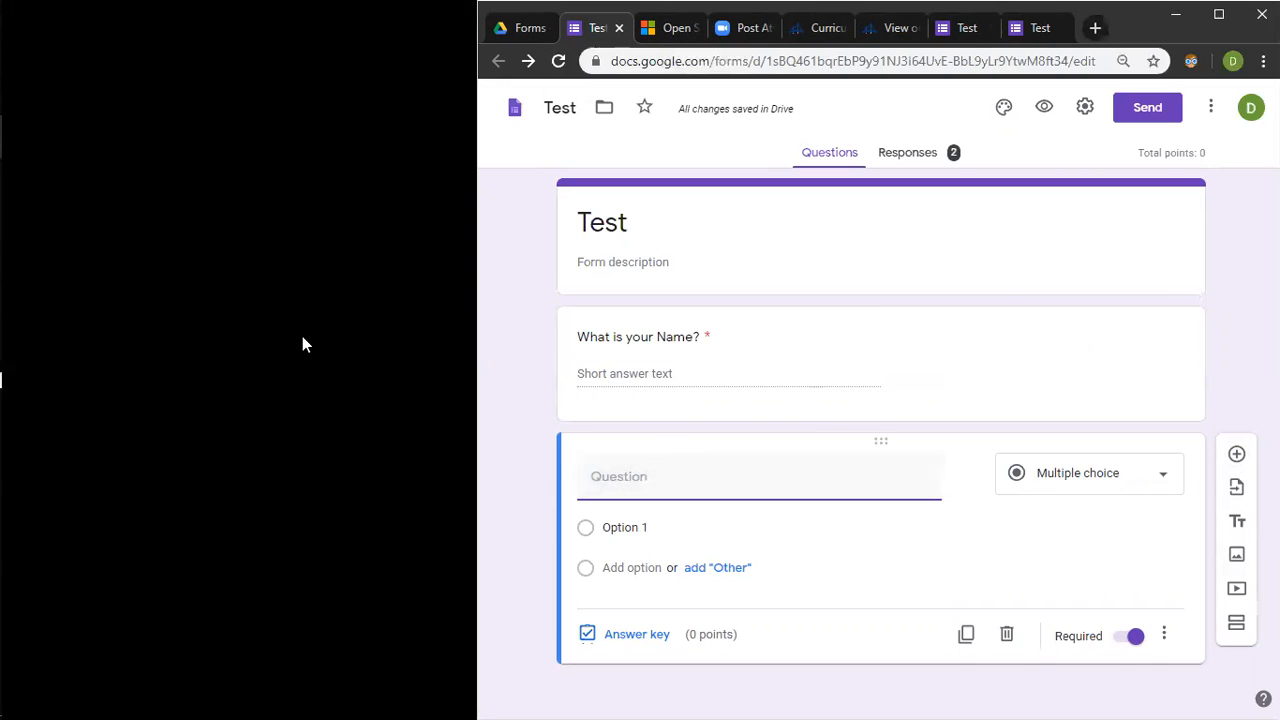
pyautogui.moveTo(2, 158)
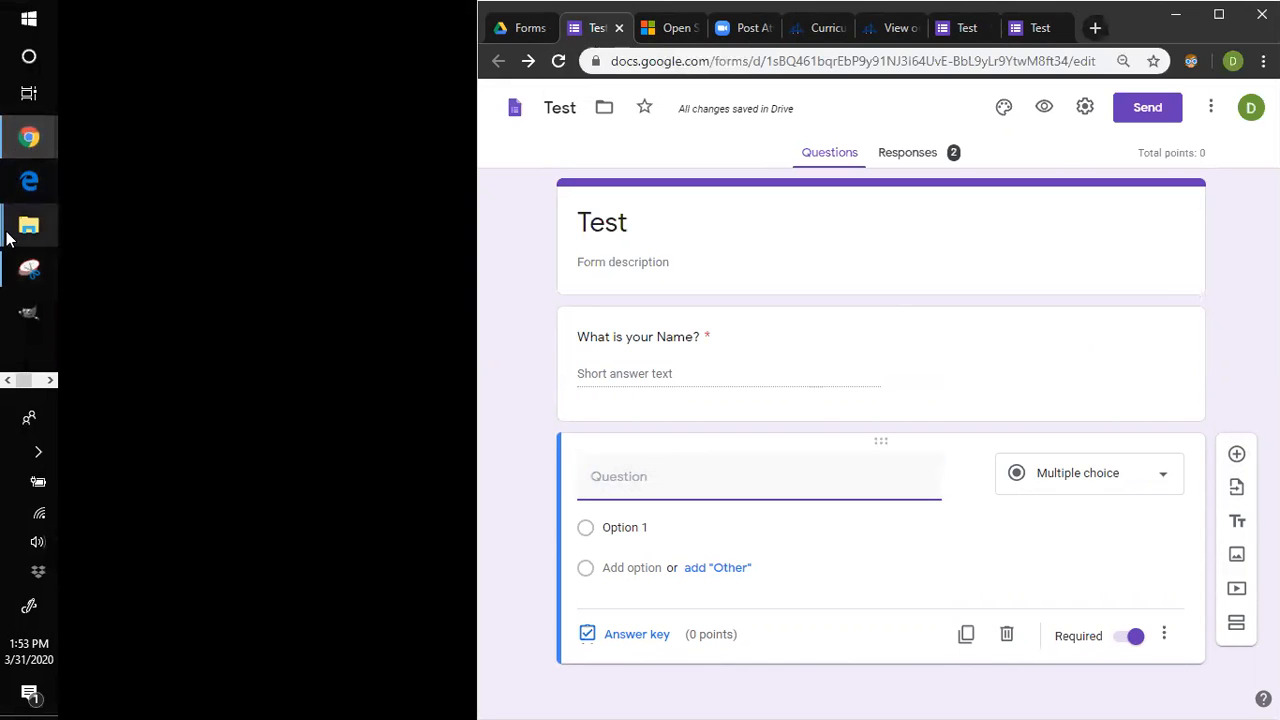
pyautogui.moveTo(12, 308)
pyautogui.click(50, 380)
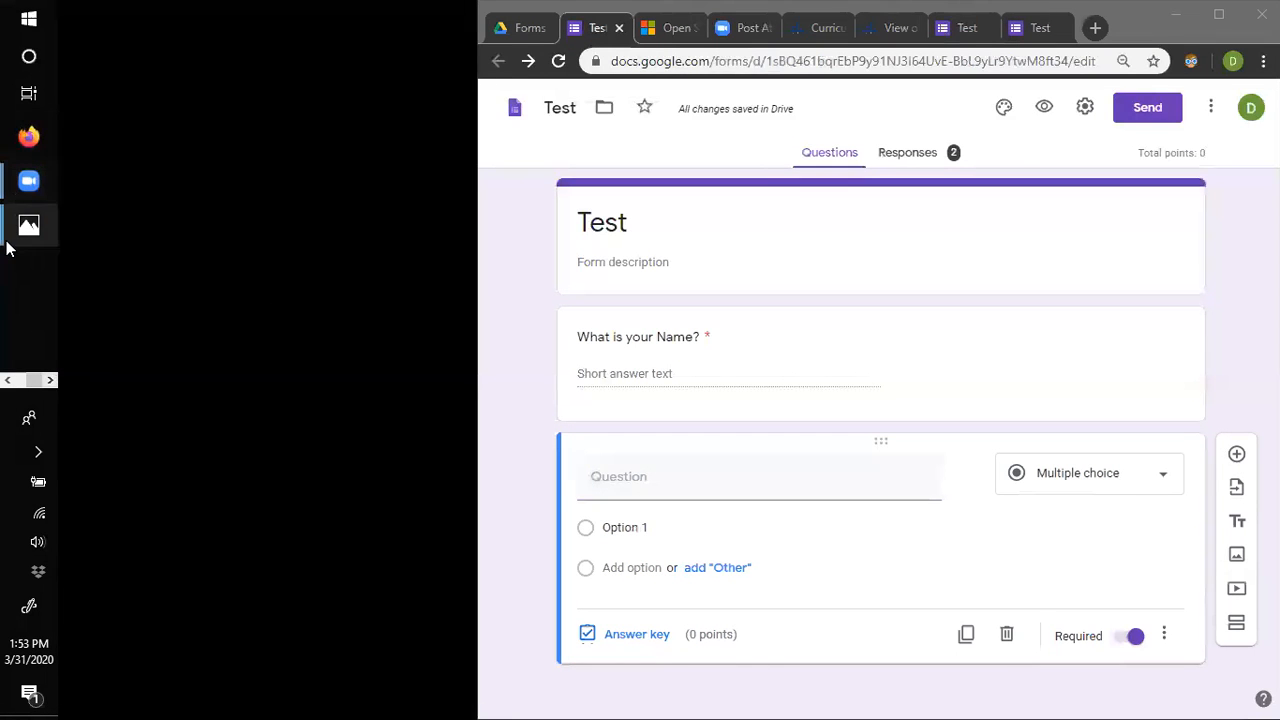
pyautogui.moveTo(8, 248)
pyautogui.click(126, 286)
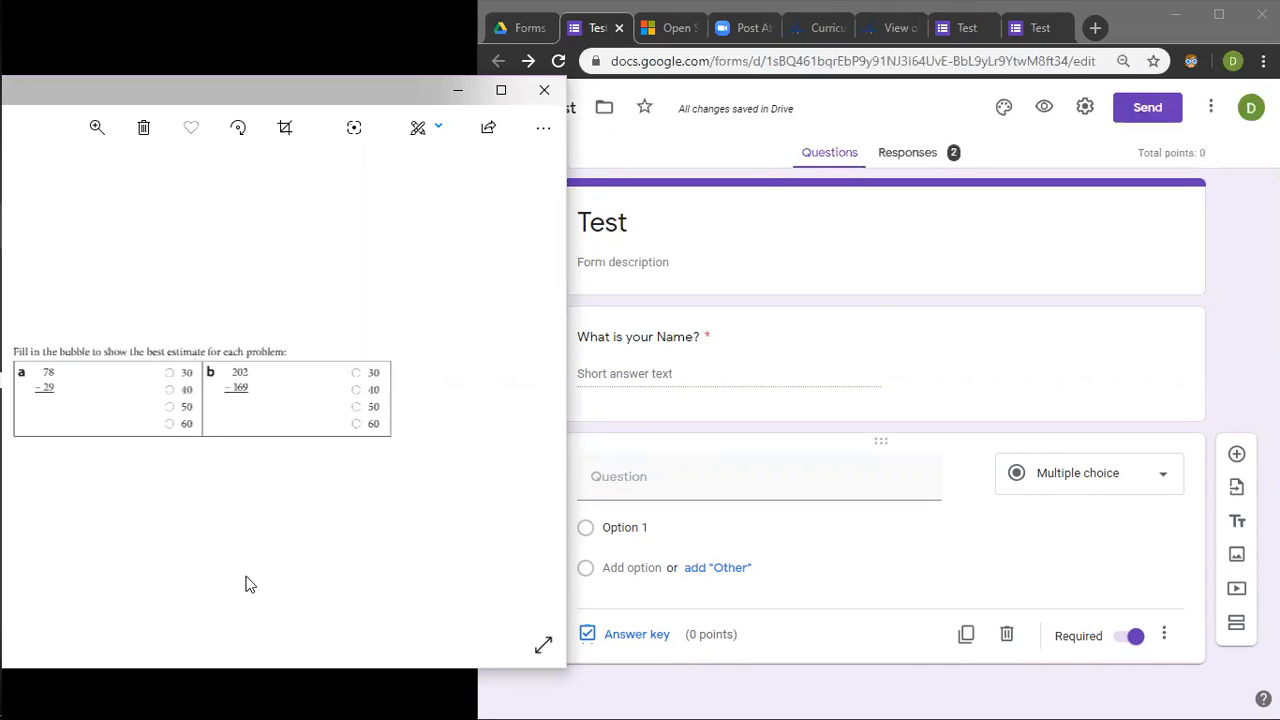
# Step: Enter "Fill in the bubble to show the best estimate for each problem" as the text of the new multiple choice question
pyautogui.click(701, 483)
pyautogui.write('Fill')
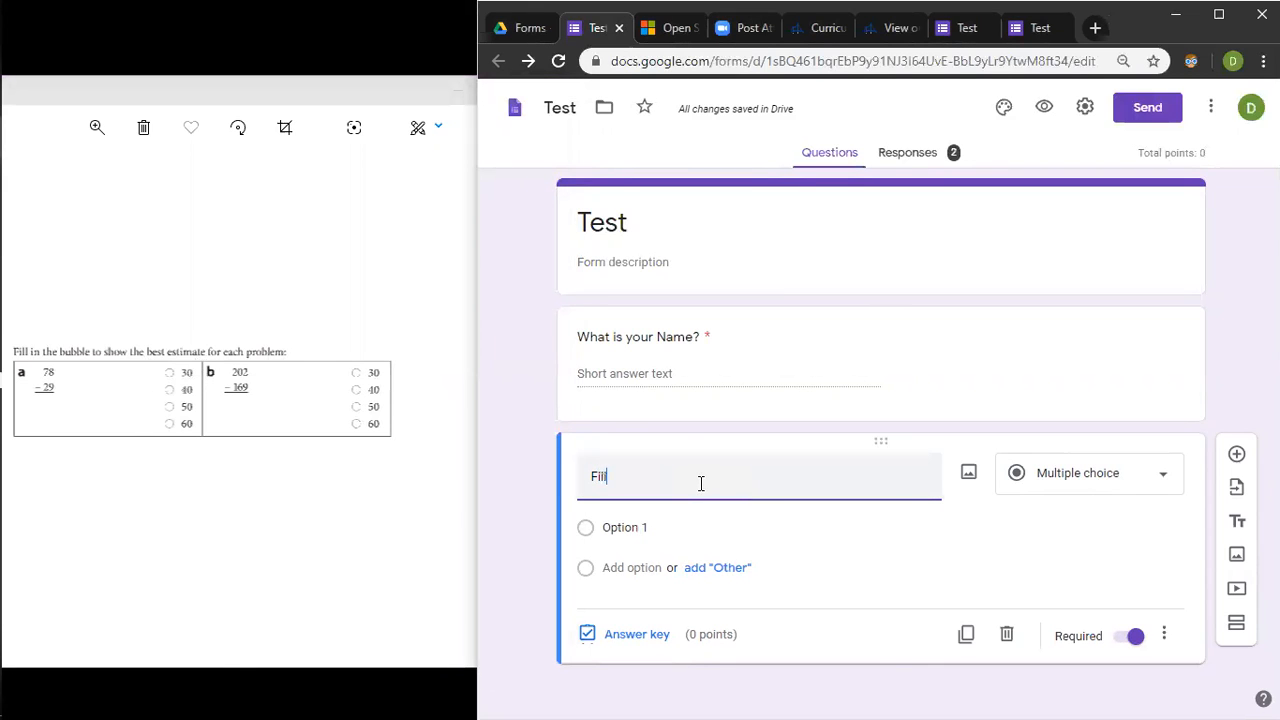
pyautogui.write(' in the ')
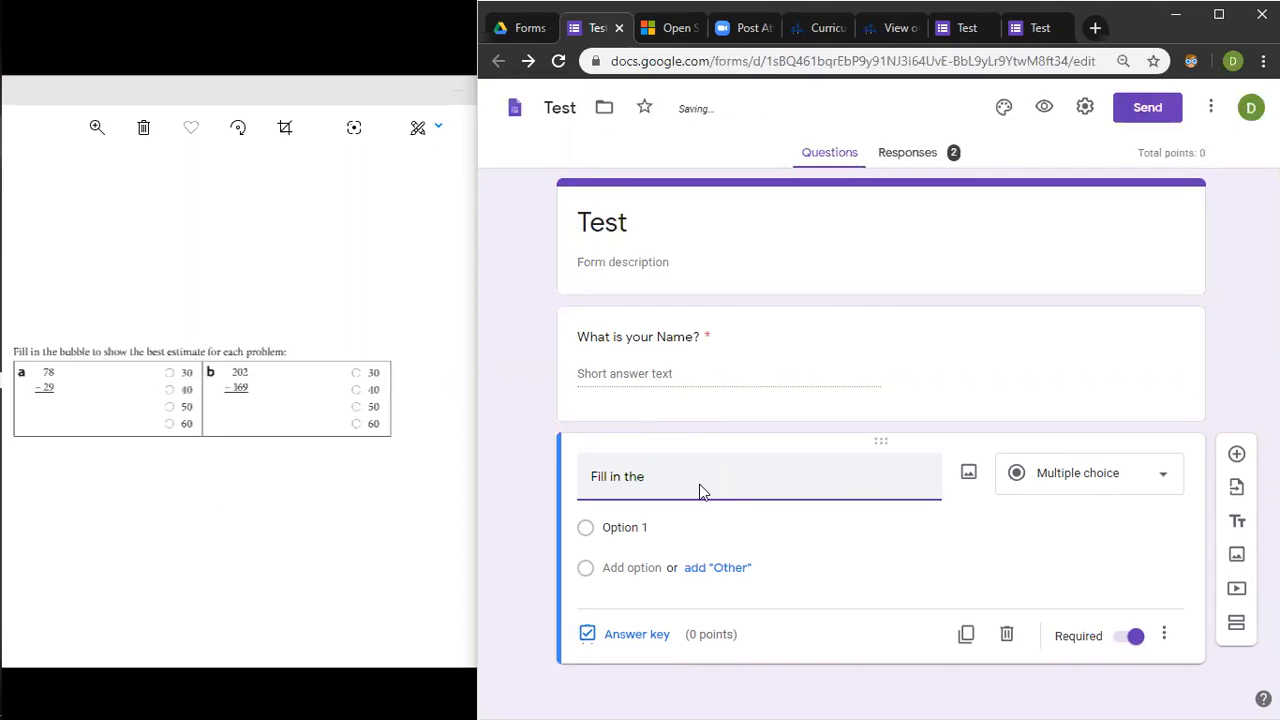
pyautogui.write('bubble to s')
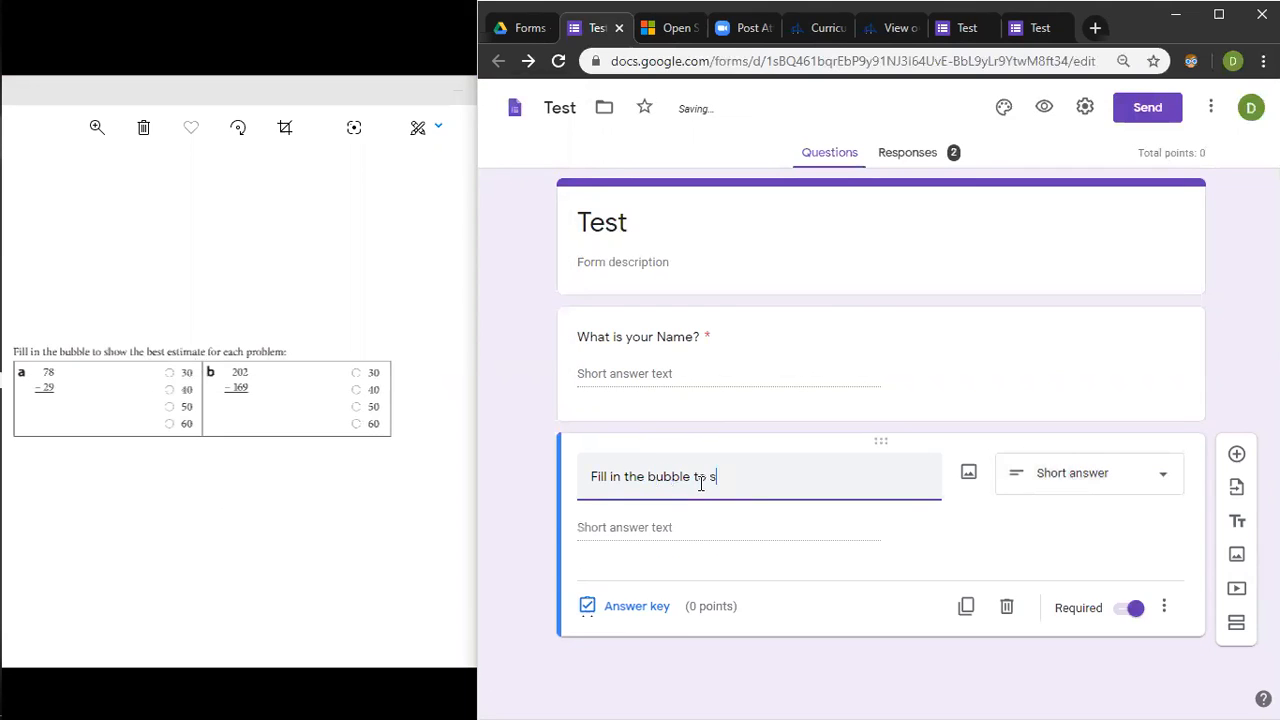
pyautogui.write('how the best estimate')
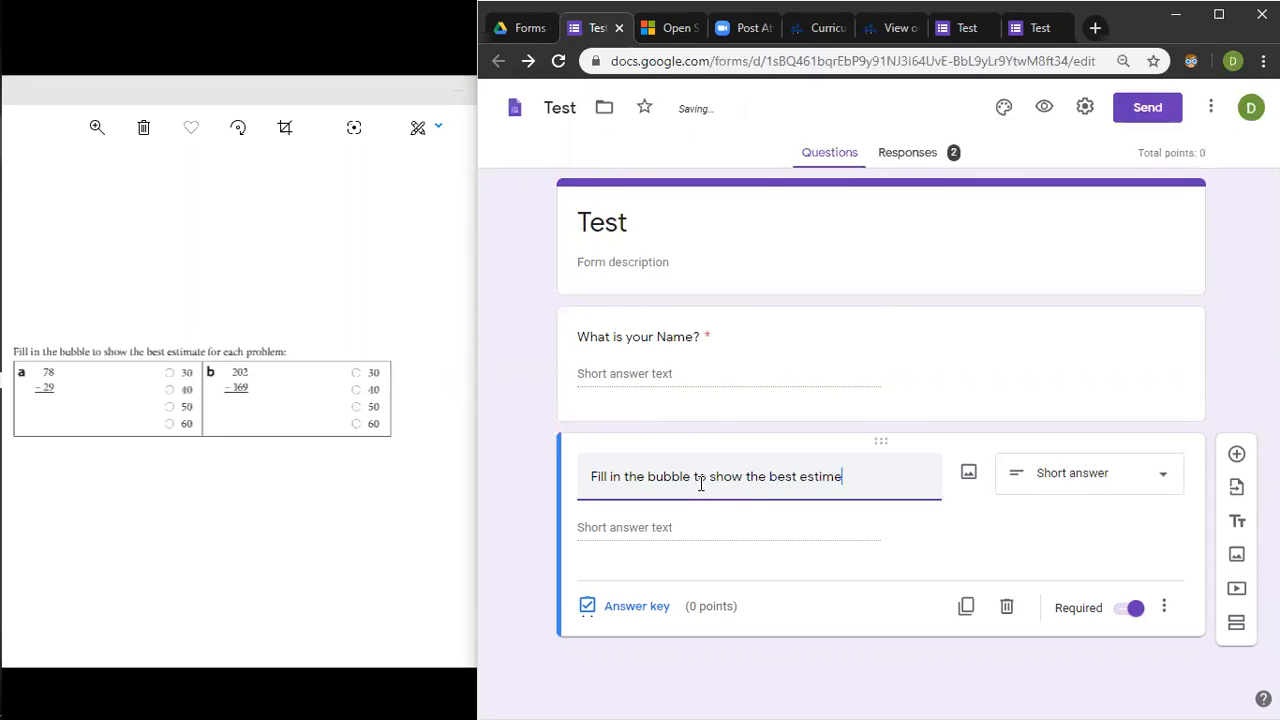
pyautogui.write(' for each')
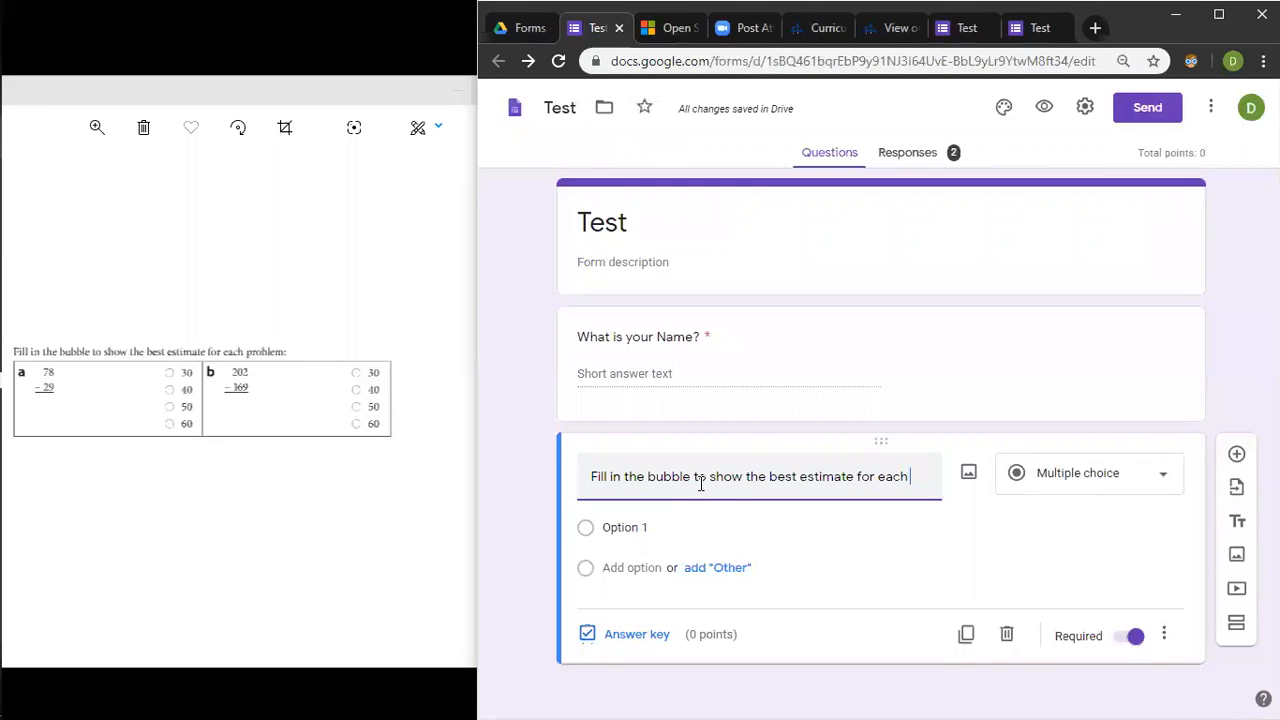
pyautogui.write(' problem')
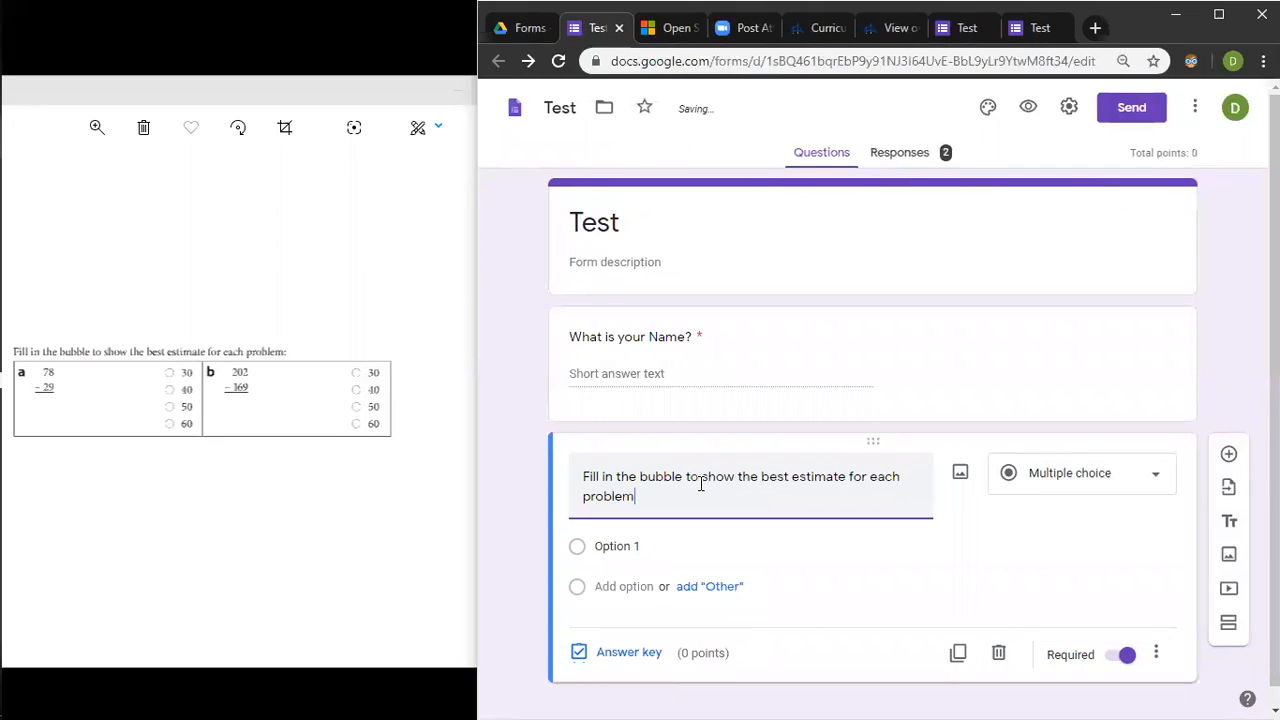
pyautogui.click(1048, 528)
pyautogui.click(1014, 520)
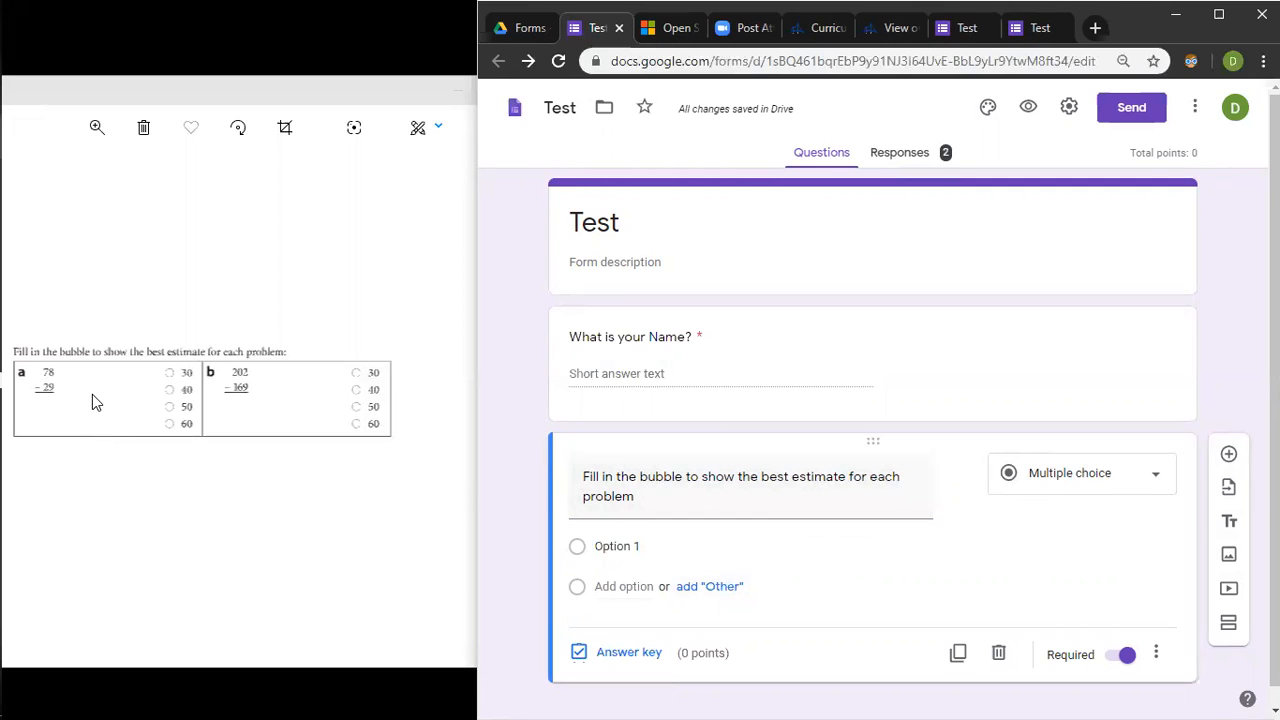
# Step: Show the image of problem a in the viewer and insert the MC 2 picture from the Forms folder into the estimate question
pyautogui.click(264, 313)
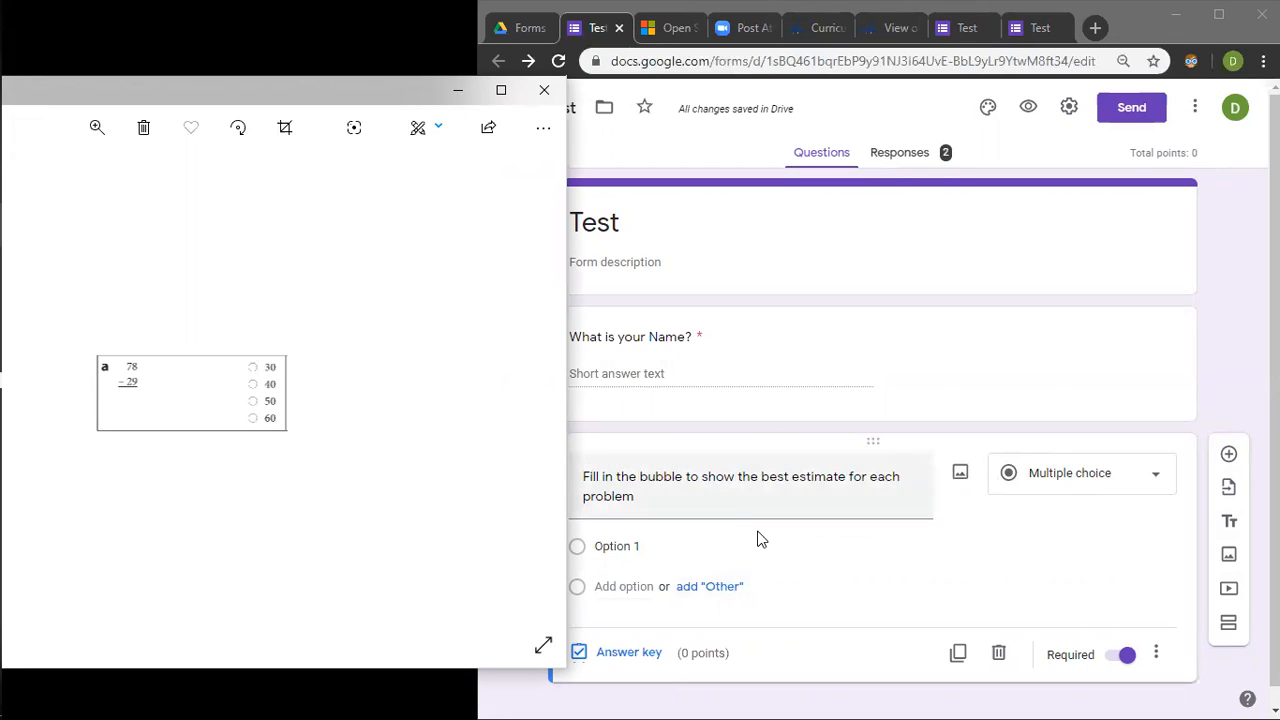
pyautogui.click(961, 476)
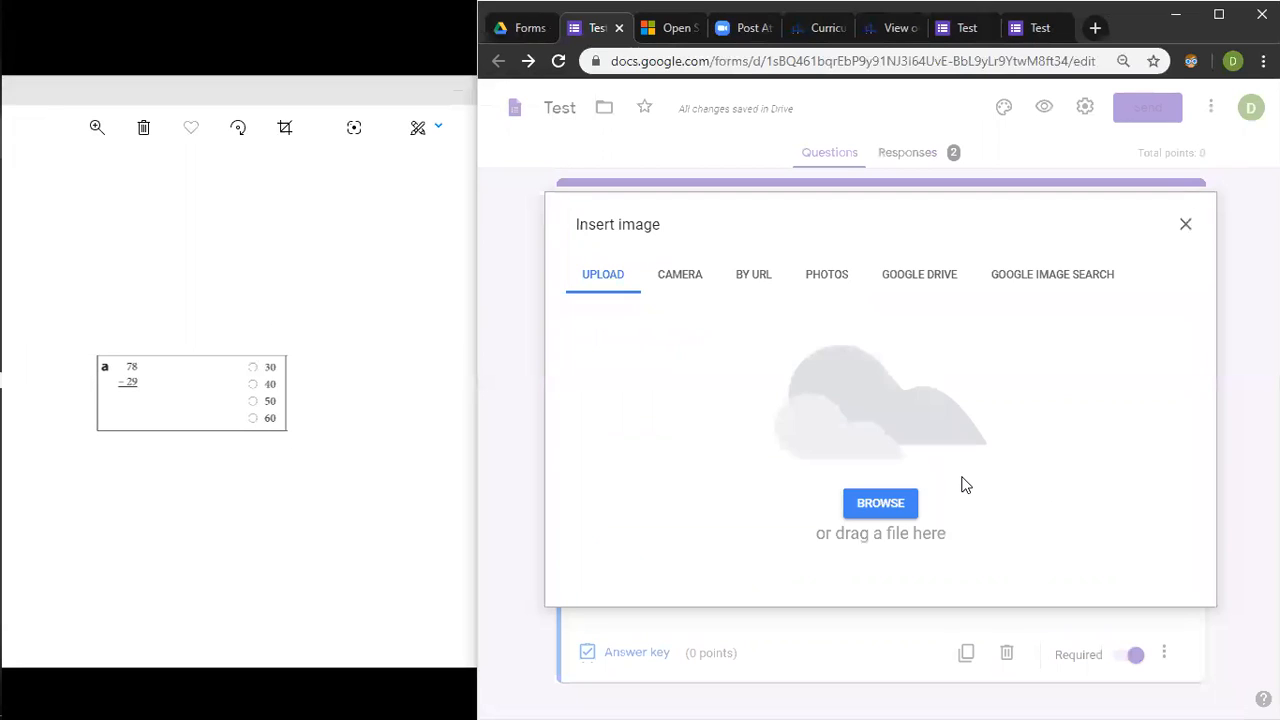
pyautogui.click(883, 505)
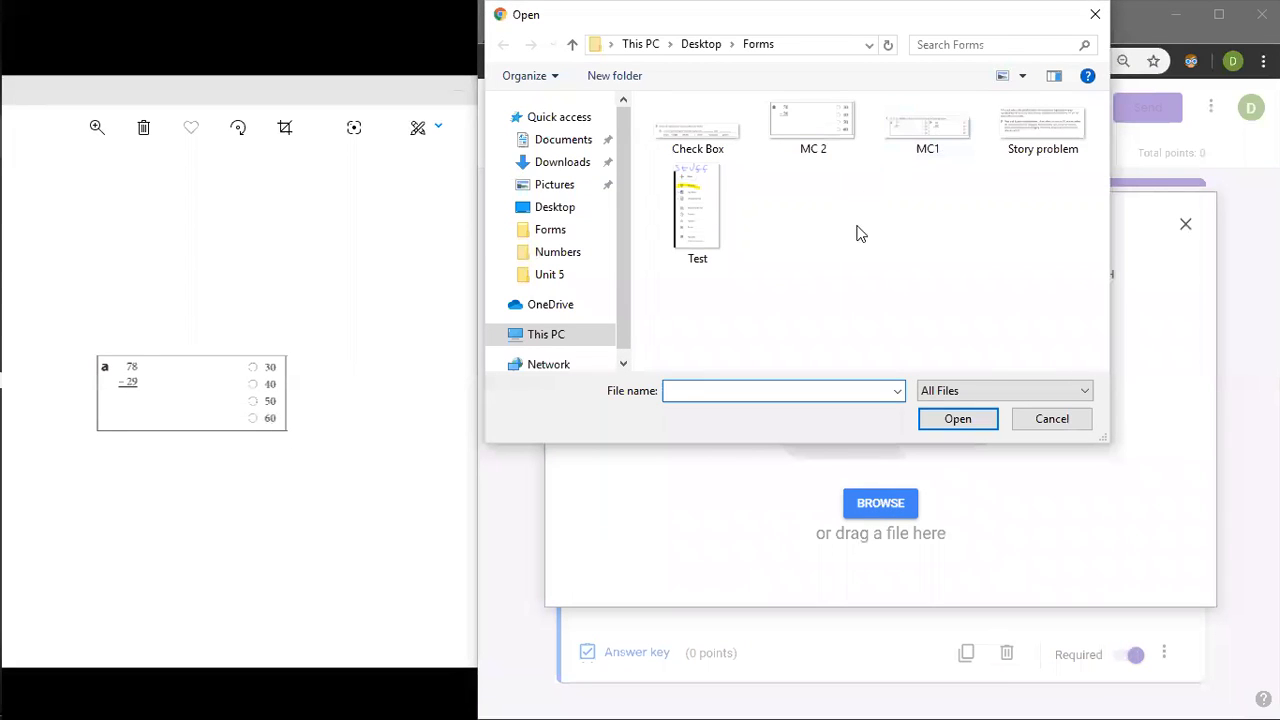
pyautogui.click(813, 145)
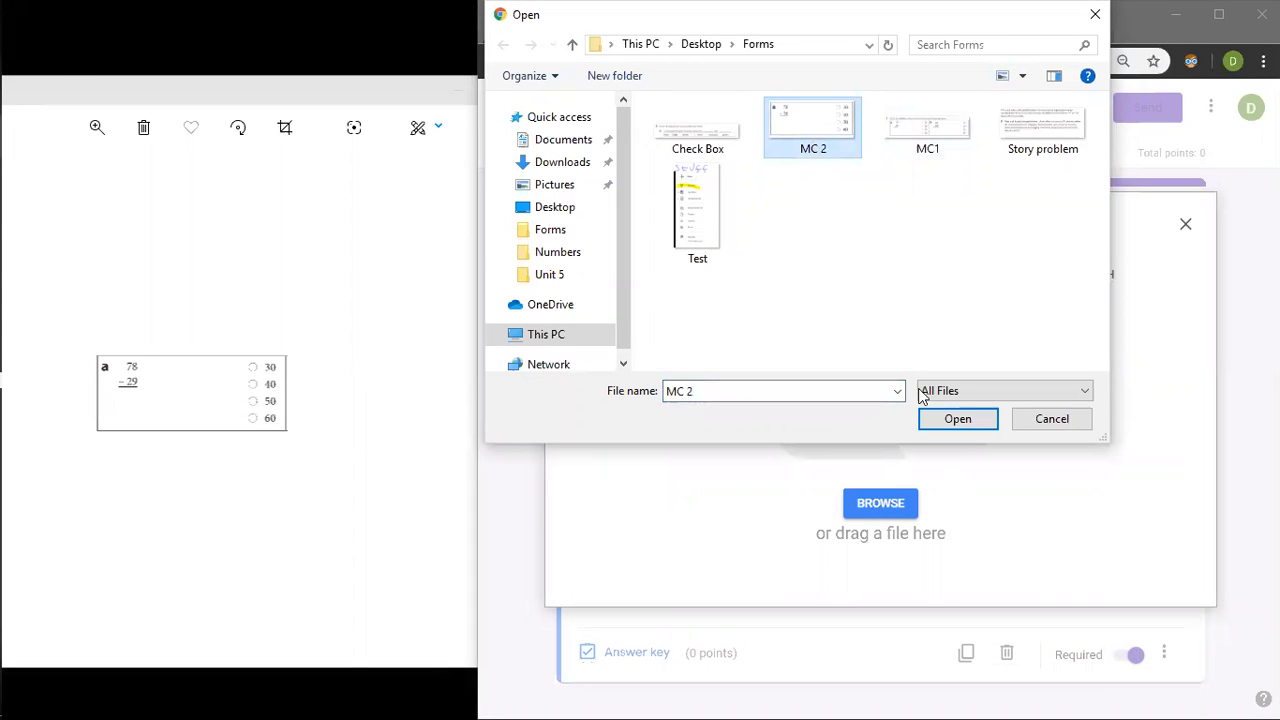
pyautogui.click(941, 424)
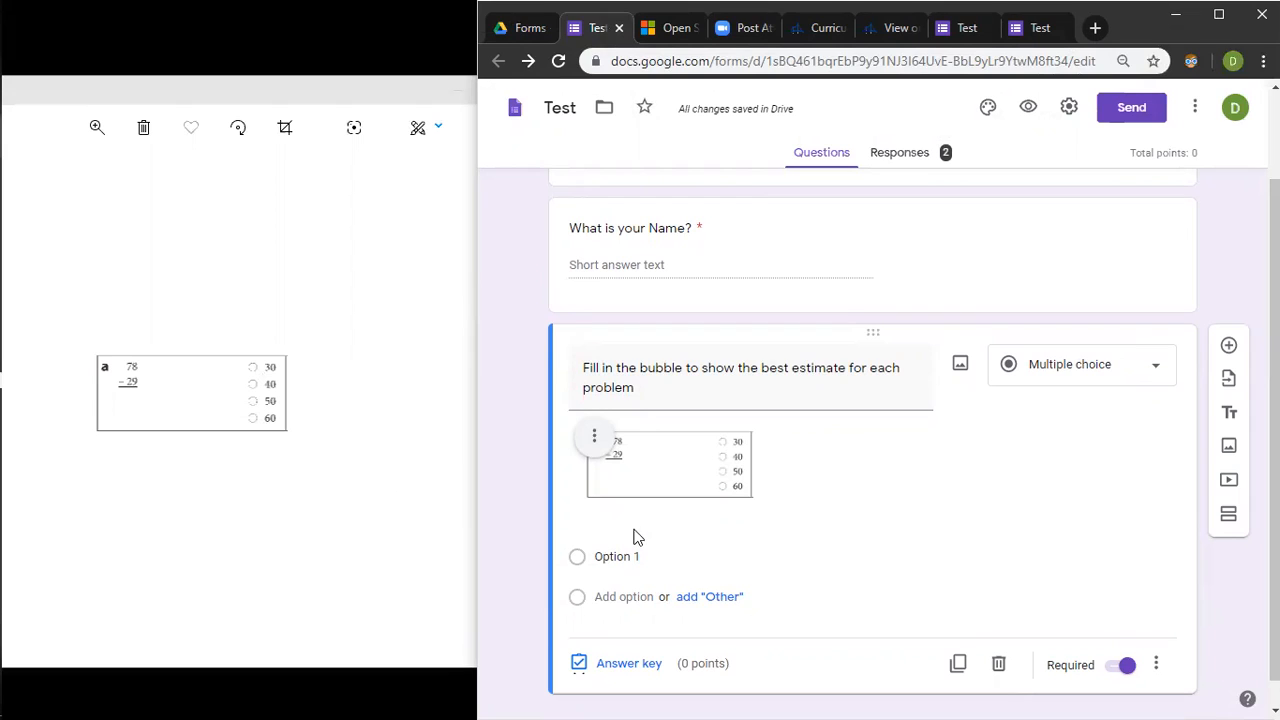
# Step: Give the estimate question the answer options 30, 40, 50 and 60, plus an "Other" option
pyautogui.click(688, 558)
pyautogui.write('30')
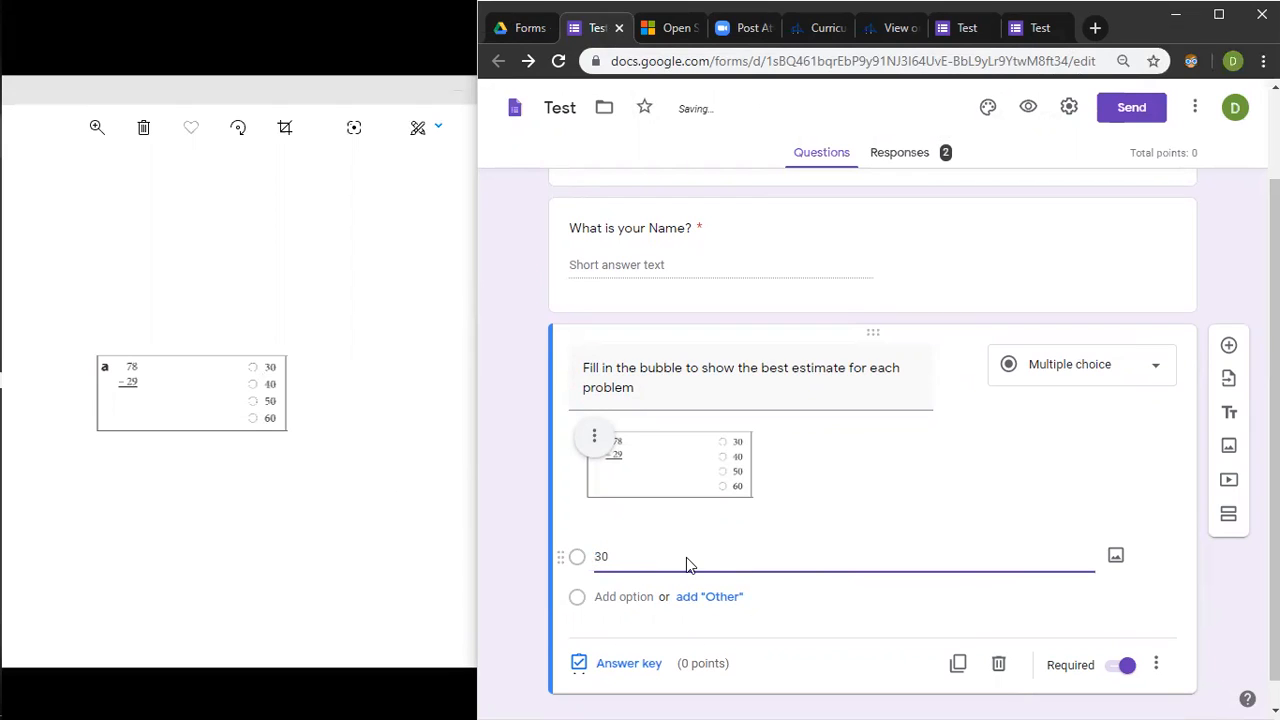
pyautogui.click(640, 597)
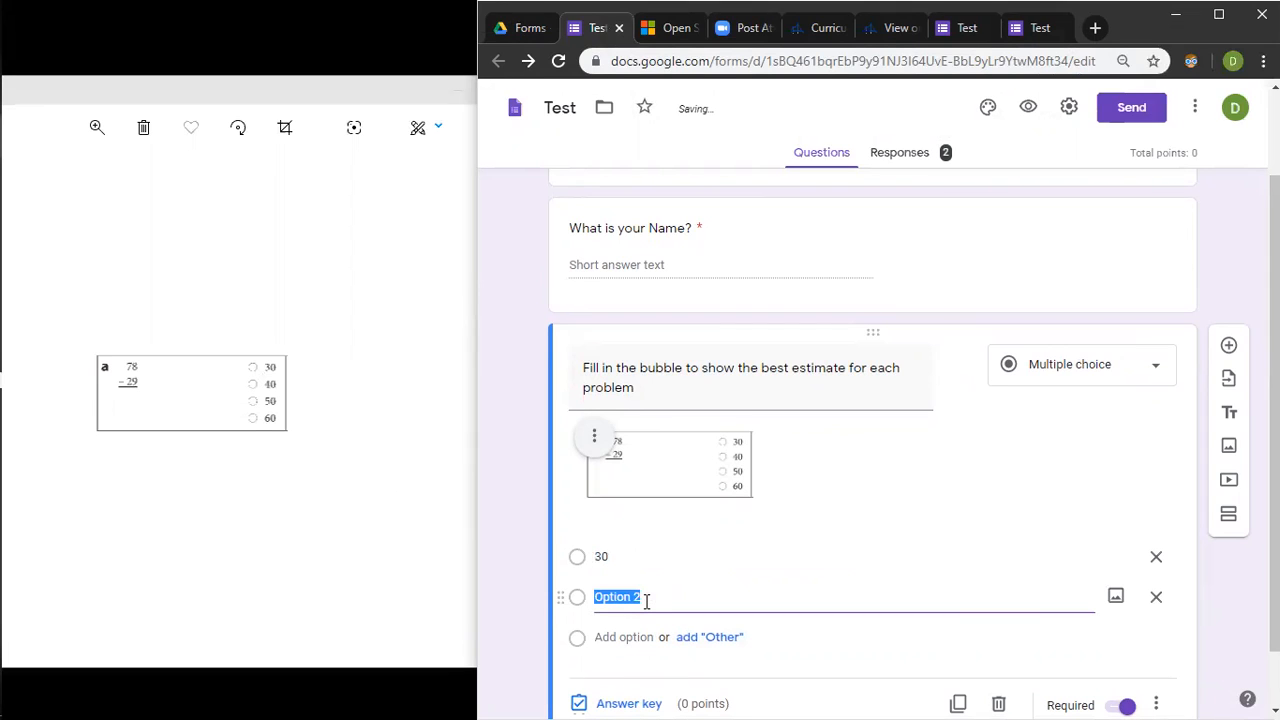
pyautogui.write('40')
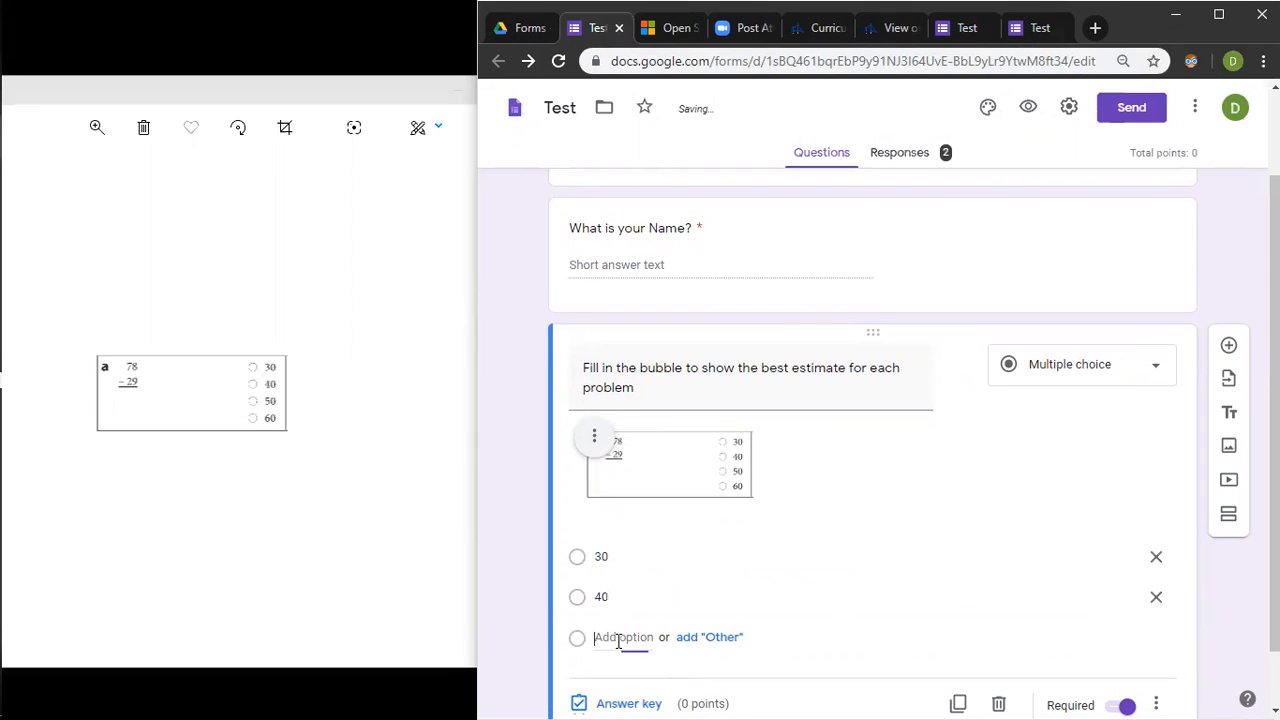
pyautogui.click(622, 637)
pyautogui.write('50')
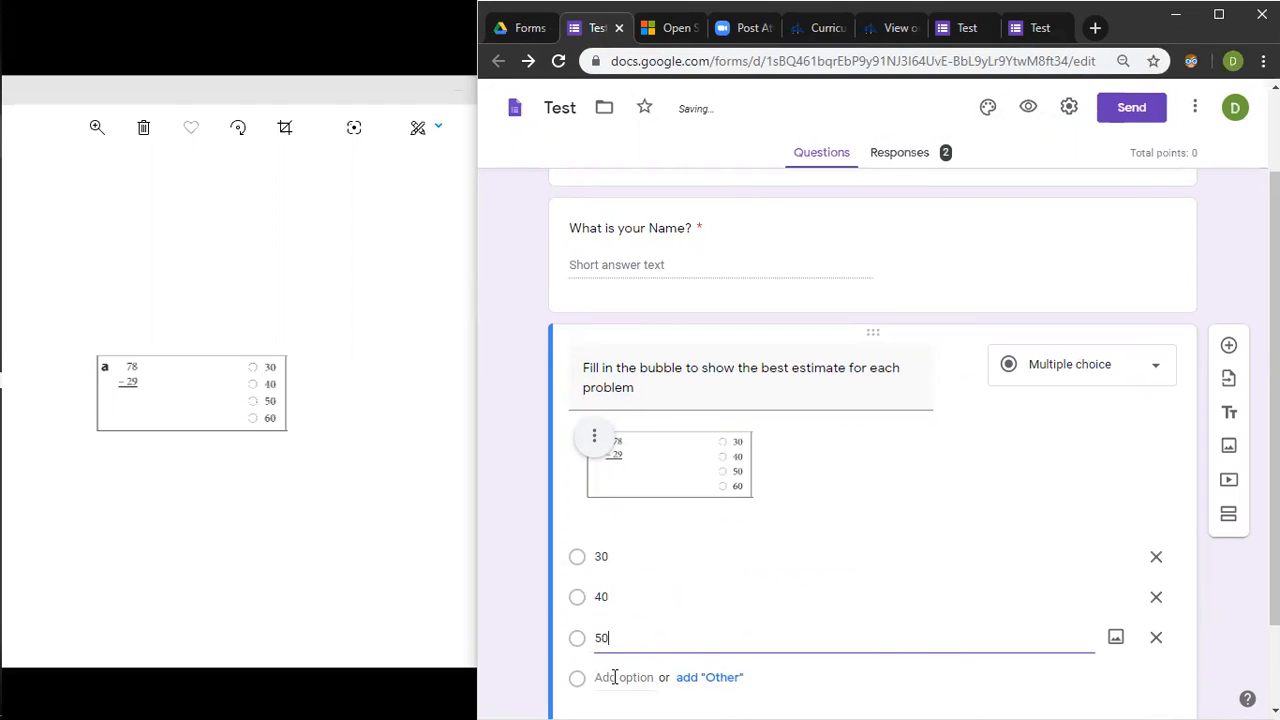
pyautogui.click(614, 677)
pyautogui.write('60')
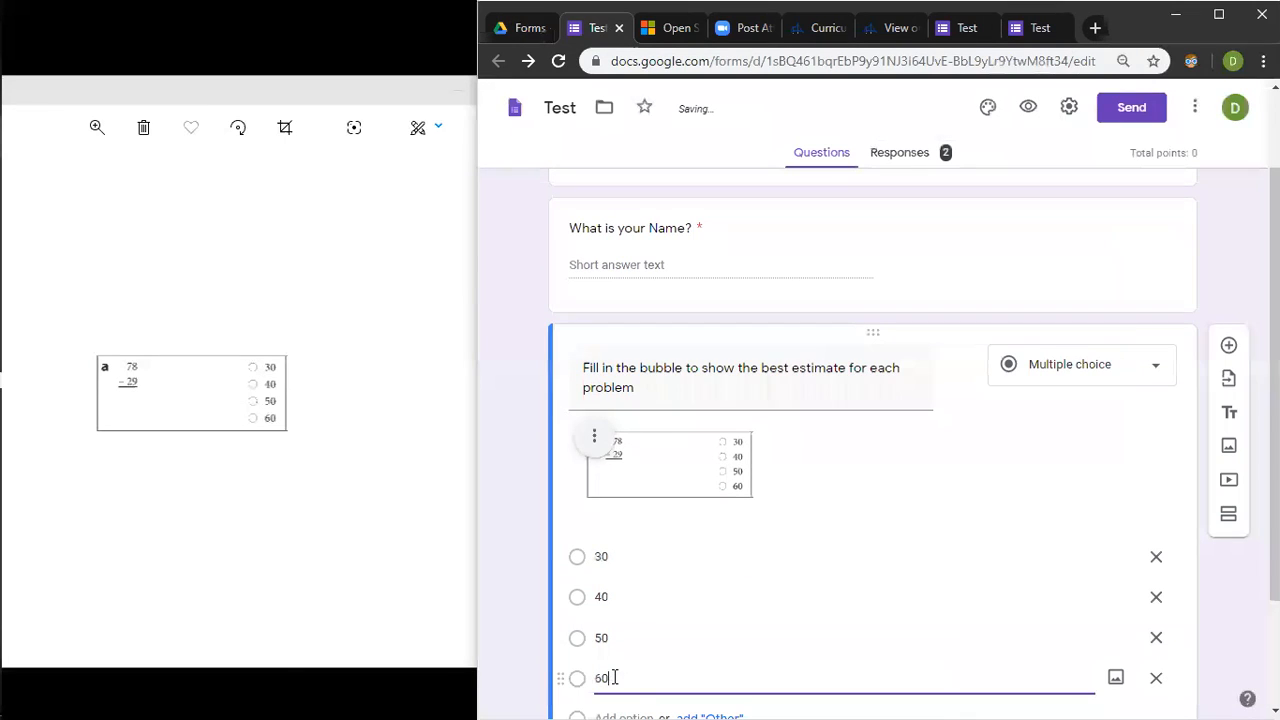
pyautogui.scroll(-1, 1229, 505)
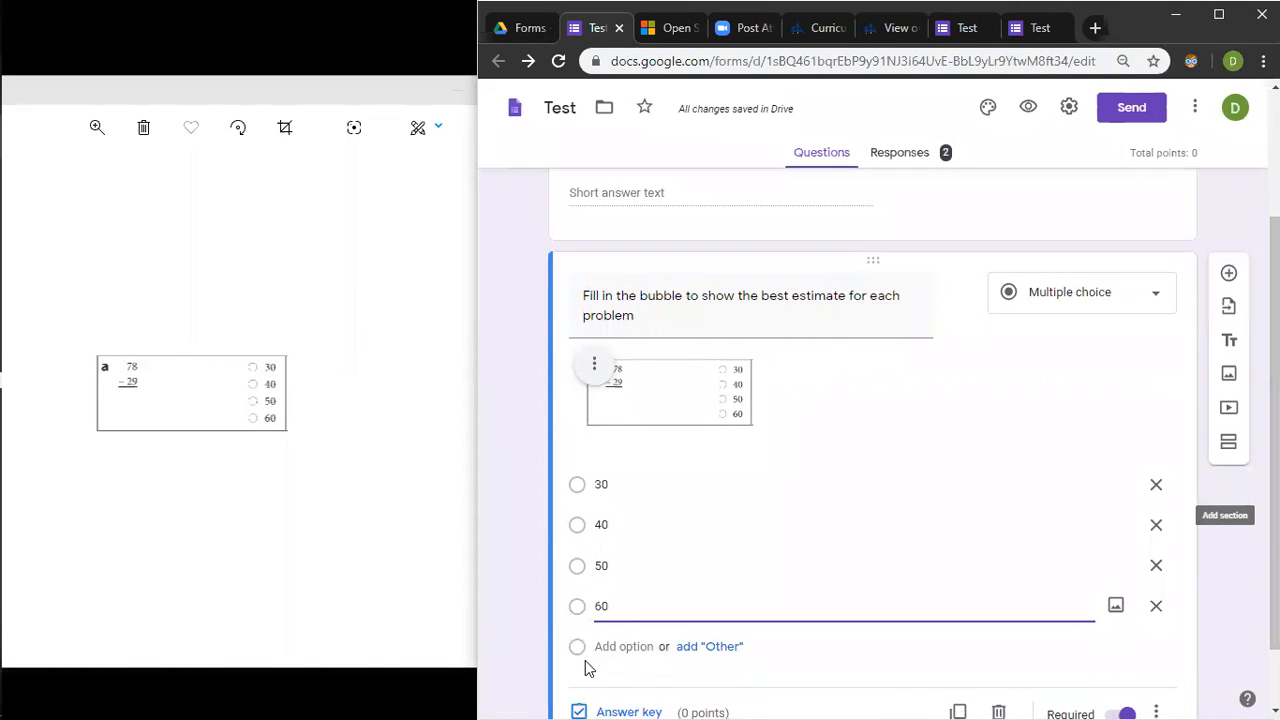
pyautogui.click(712, 648)
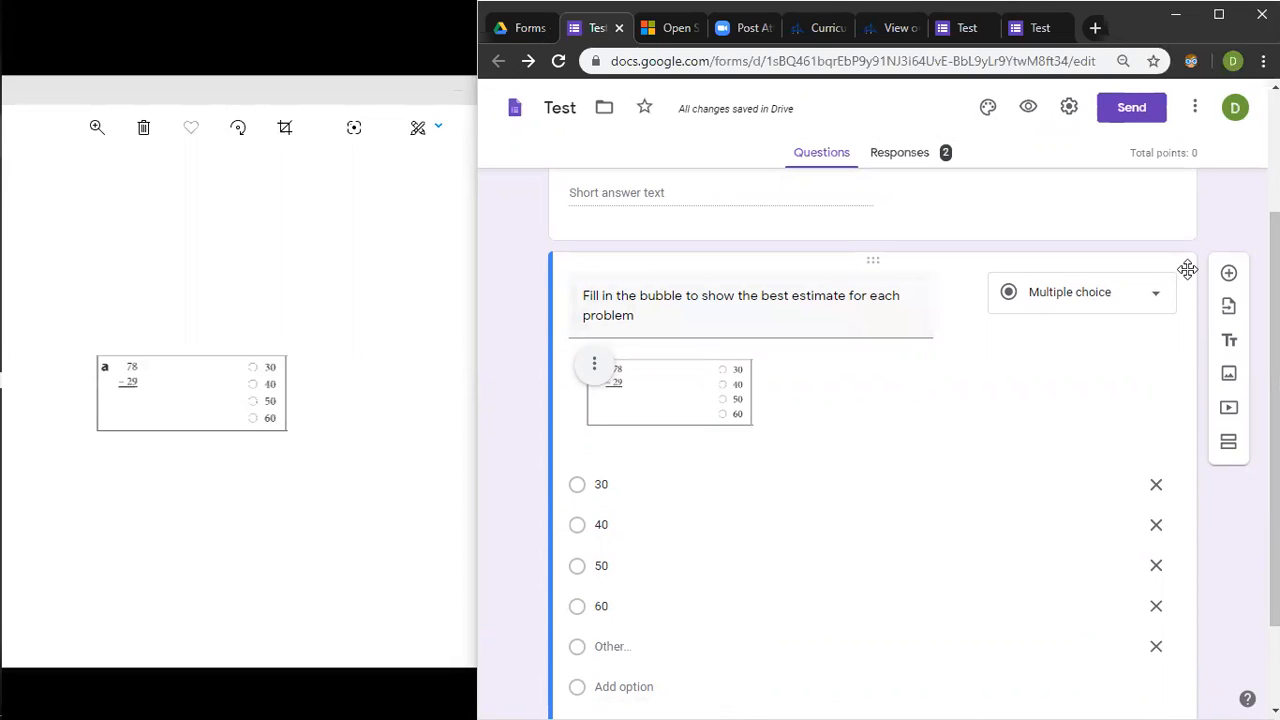
# Step: Try the Multiple choice grid type on the estimate question, look at its row entry, and return the question to Multiple choice
pyautogui.click(1082, 300)
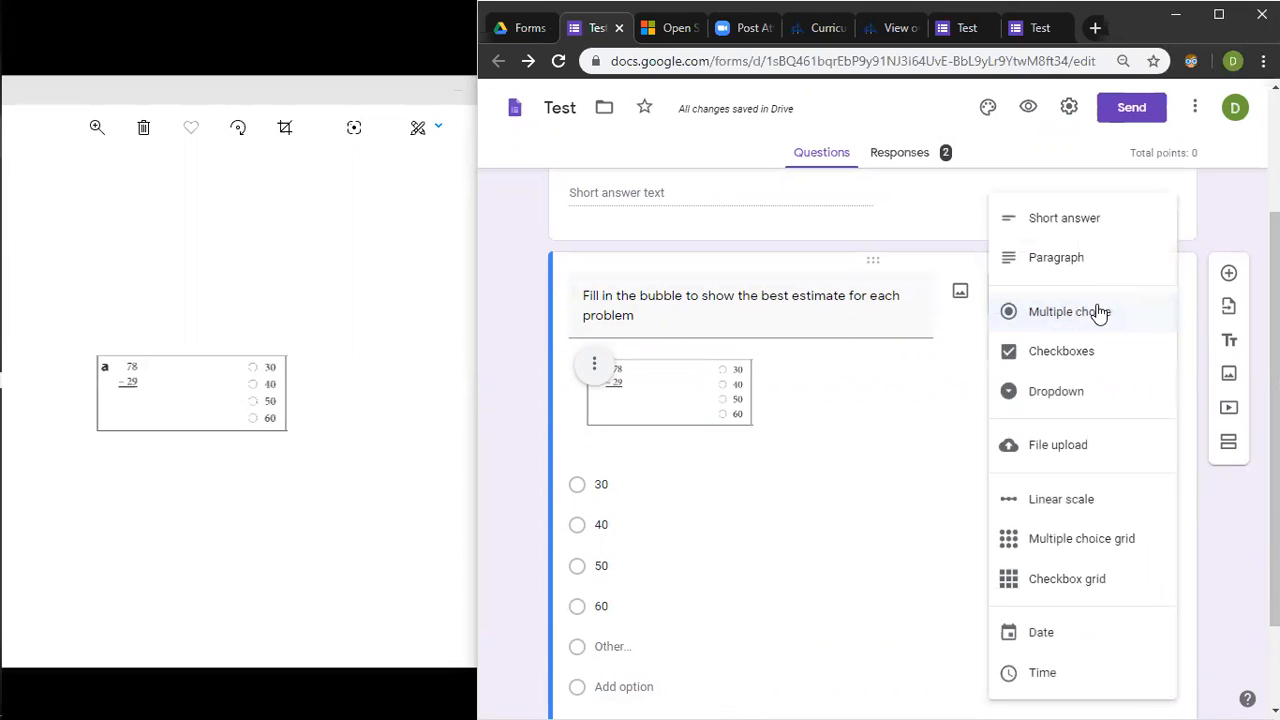
pyautogui.click(1065, 548)
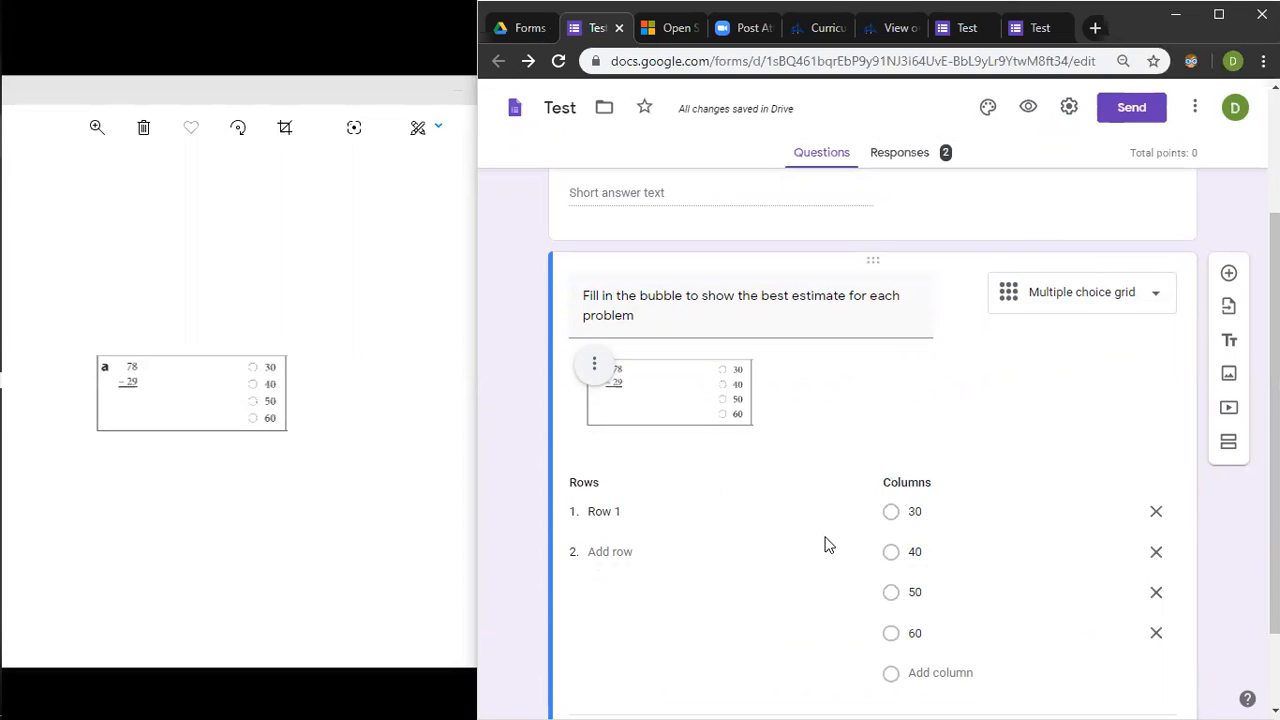
pyautogui.click(721, 518)
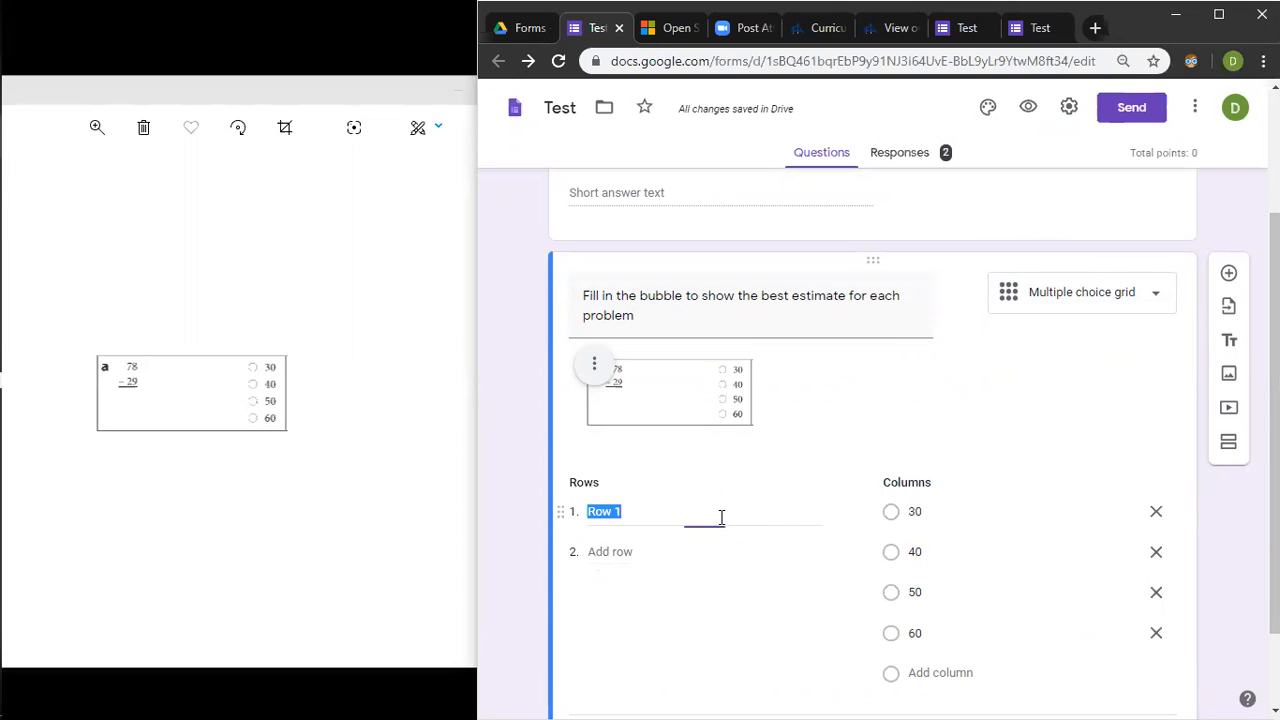
pyautogui.click(711, 566)
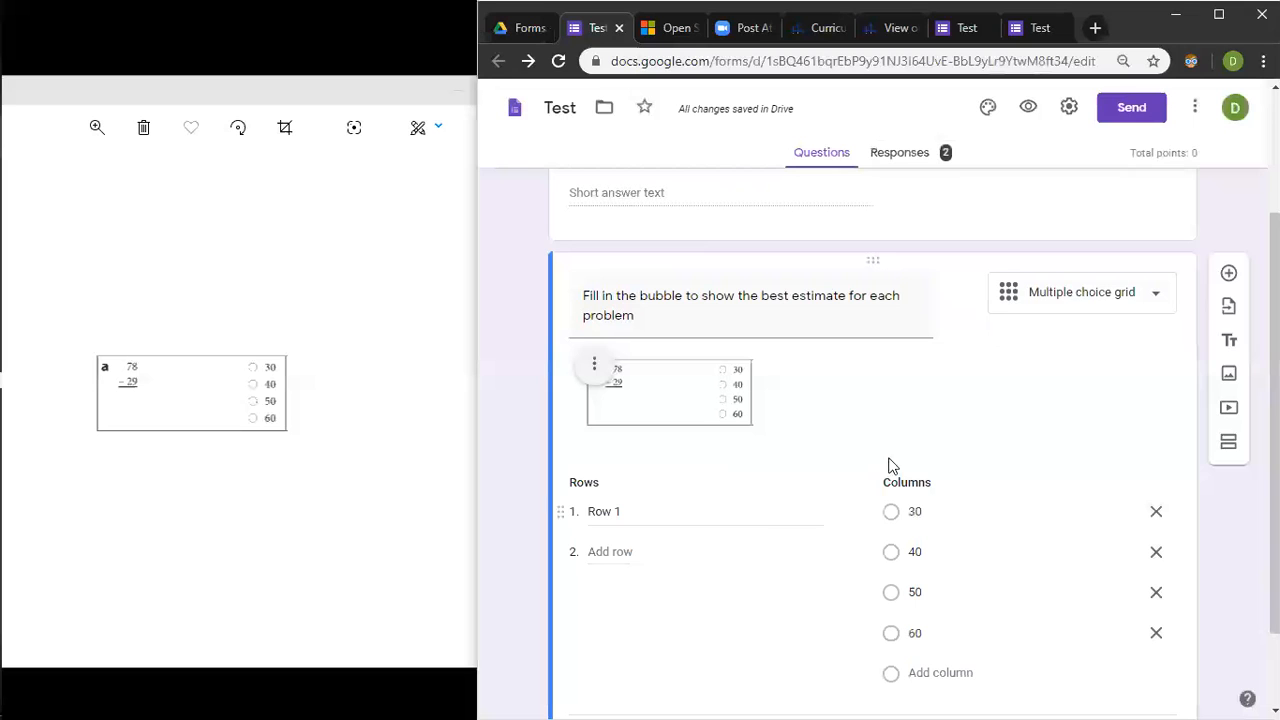
pyautogui.click(1038, 300)
pyautogui.click(1044, 232)
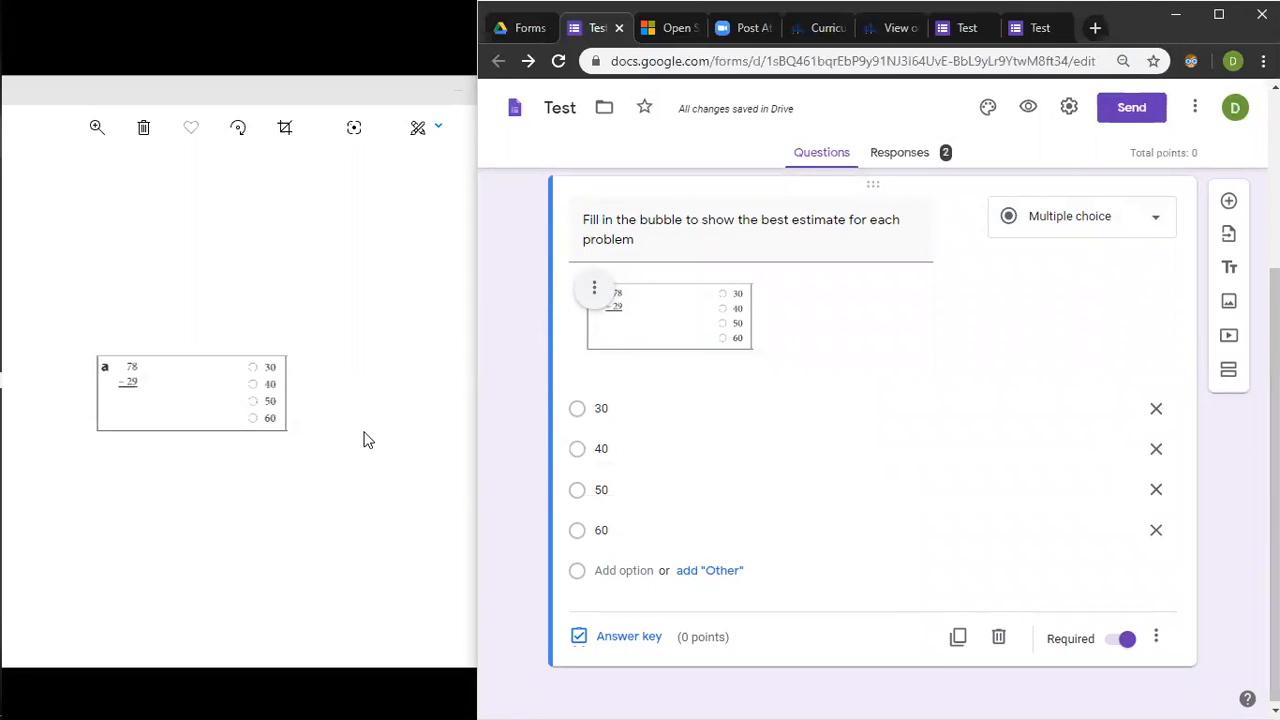
# Step: Show the worksheet image with both estimation problems in the viewer and duplicate the estimate question in the form
pyautogui.click(30, 381)
pyautogui.press('Left')
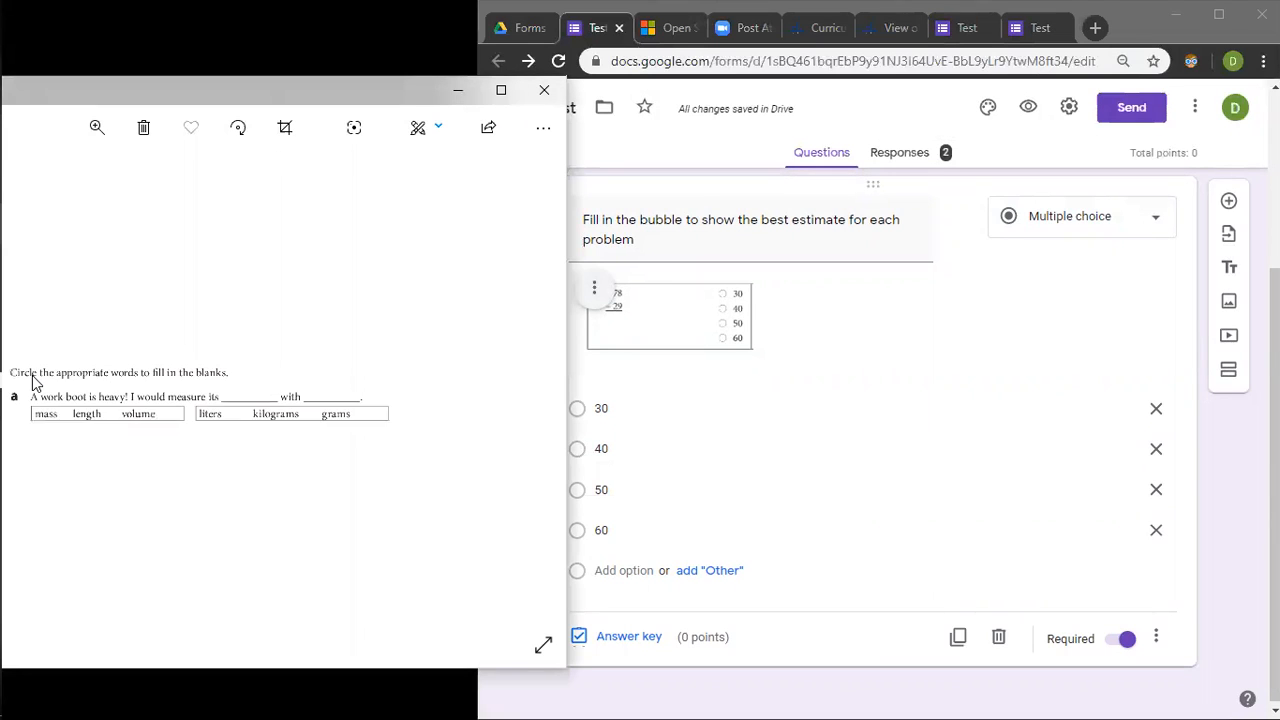
pyautogui.press('Left')
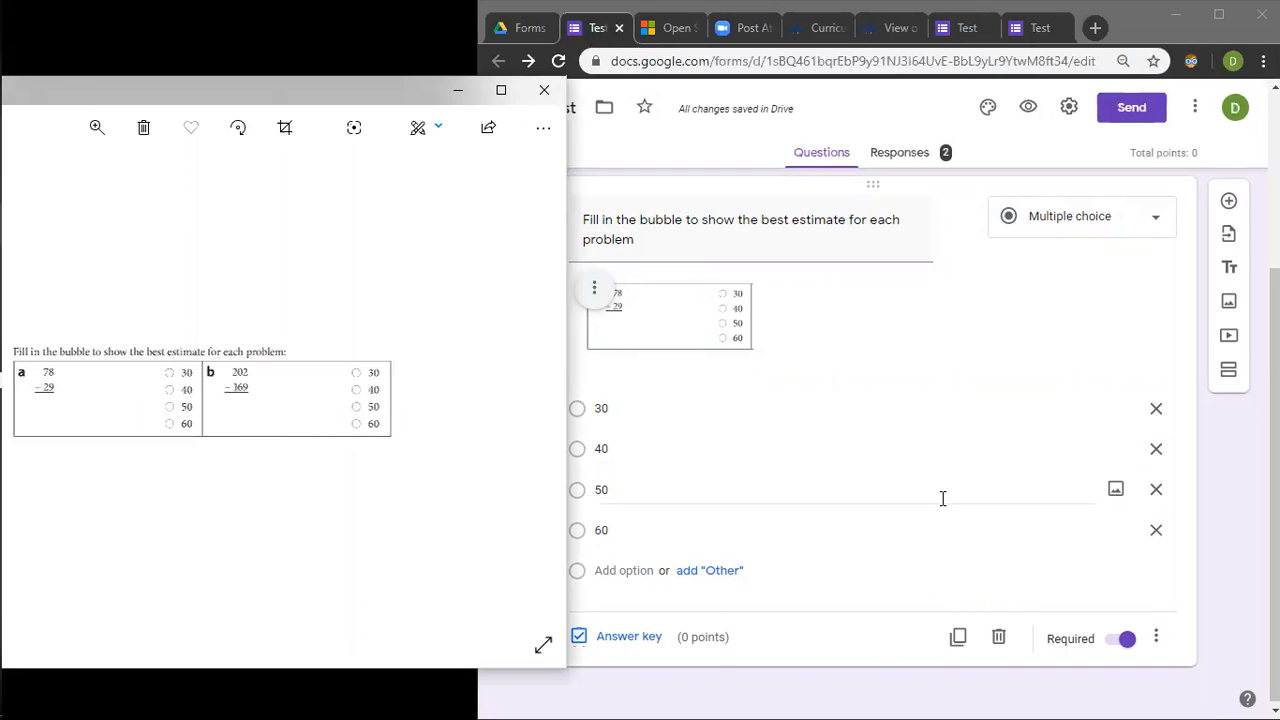
pyautogui.click(800, 691)
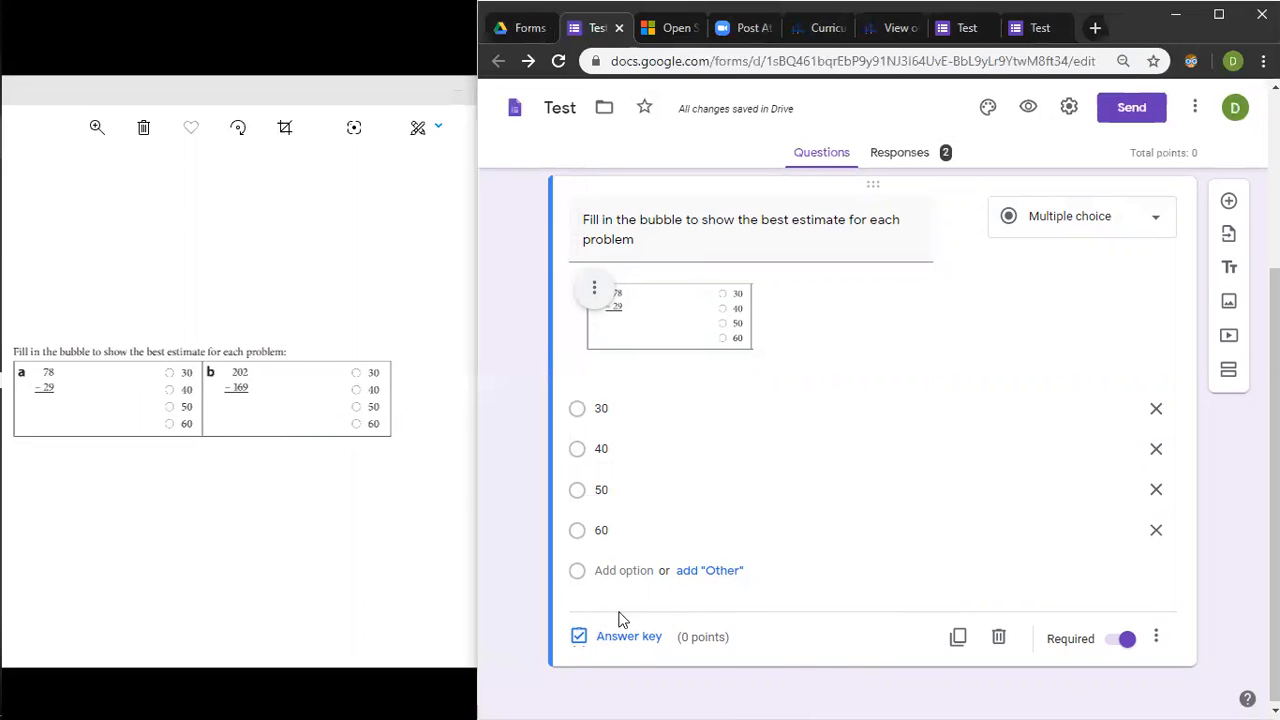
pyautogui.click(959, 638)
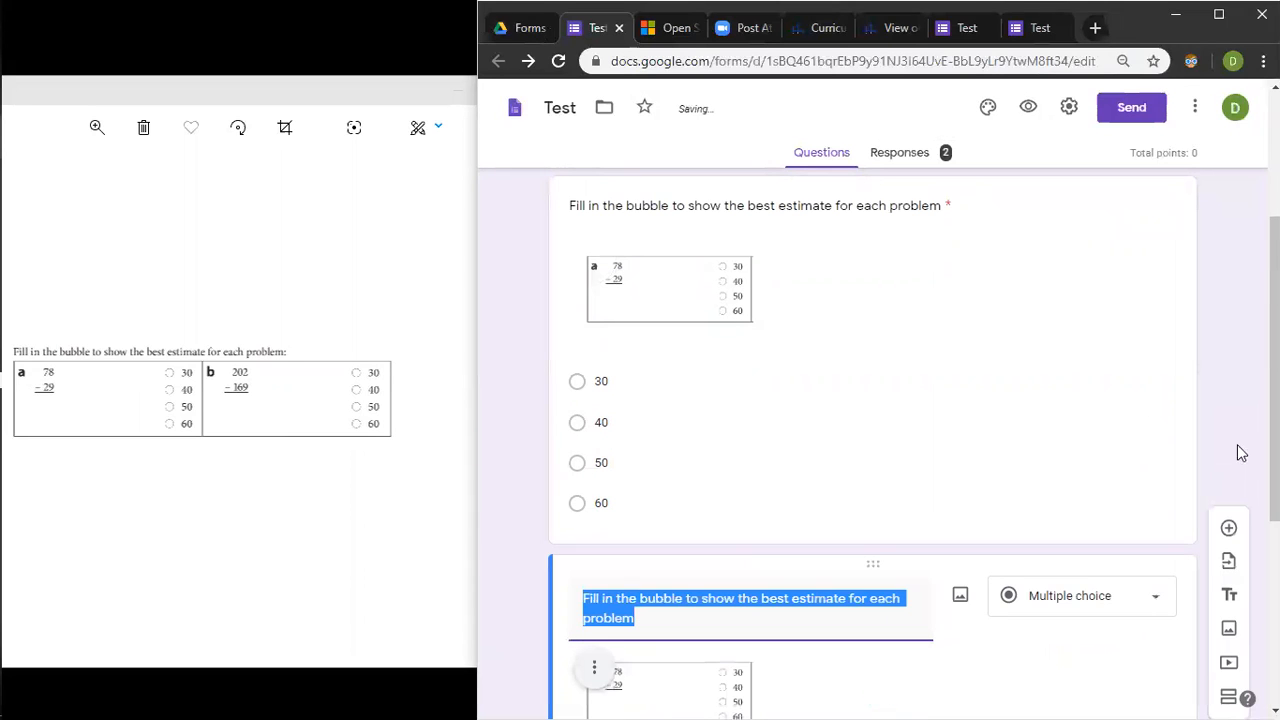
# Step: Go to the duplicated estimate question and open the options of its picture
pyautogui.scroll(-3, 930, 500)
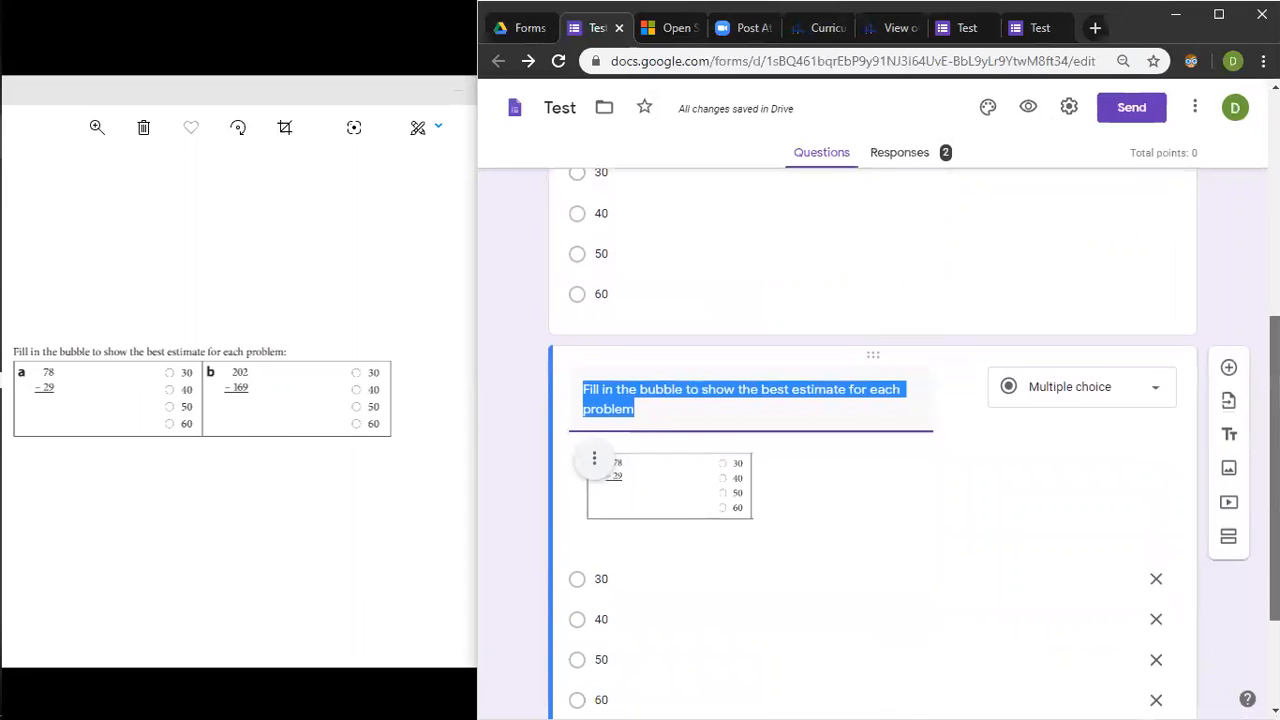
pyautogui.moveTo(1274, 480); pyautogui.dragTo(1274, 505)
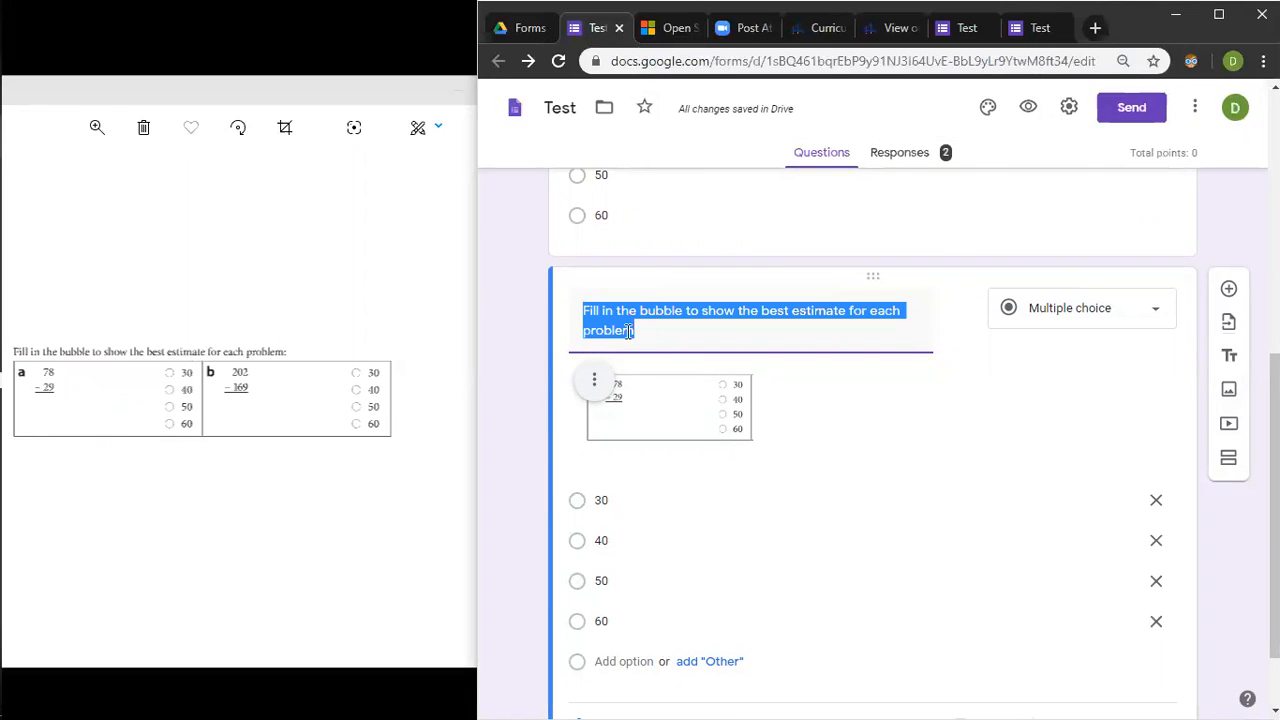
pyautogui.click(727, 404)
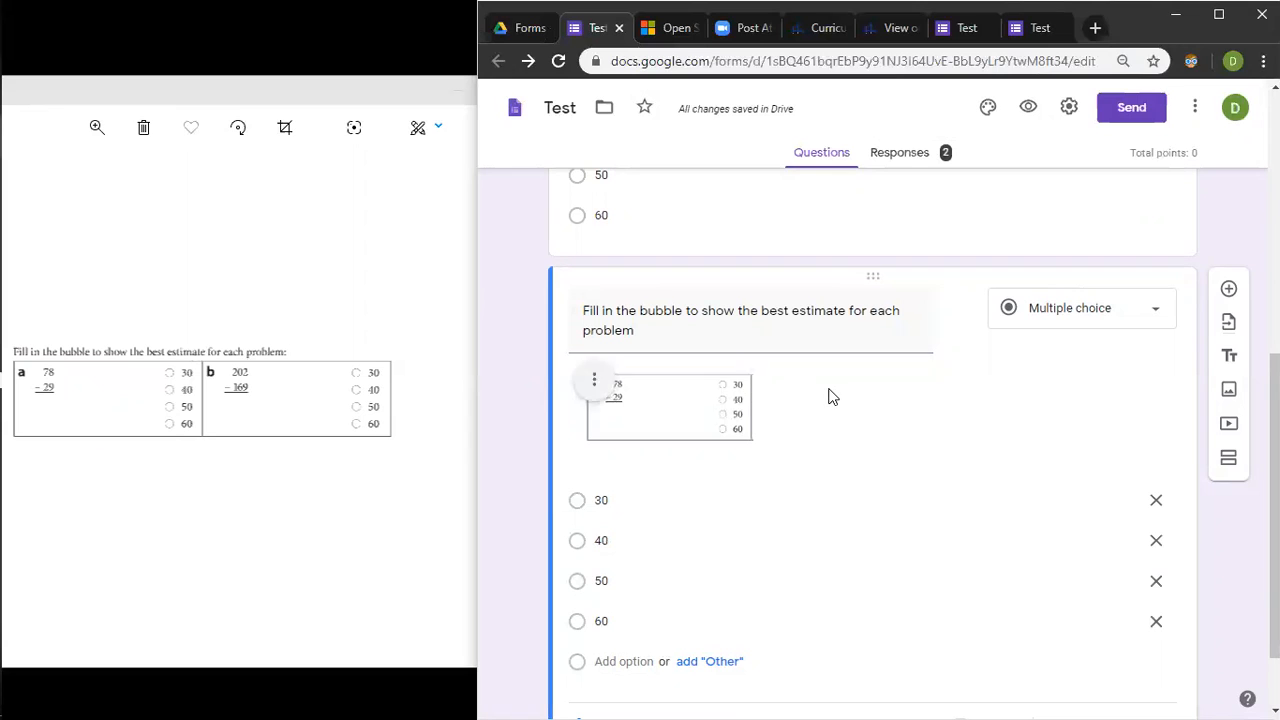
pyautogui.click(731, 396)
pyautogui.click(588, 383)
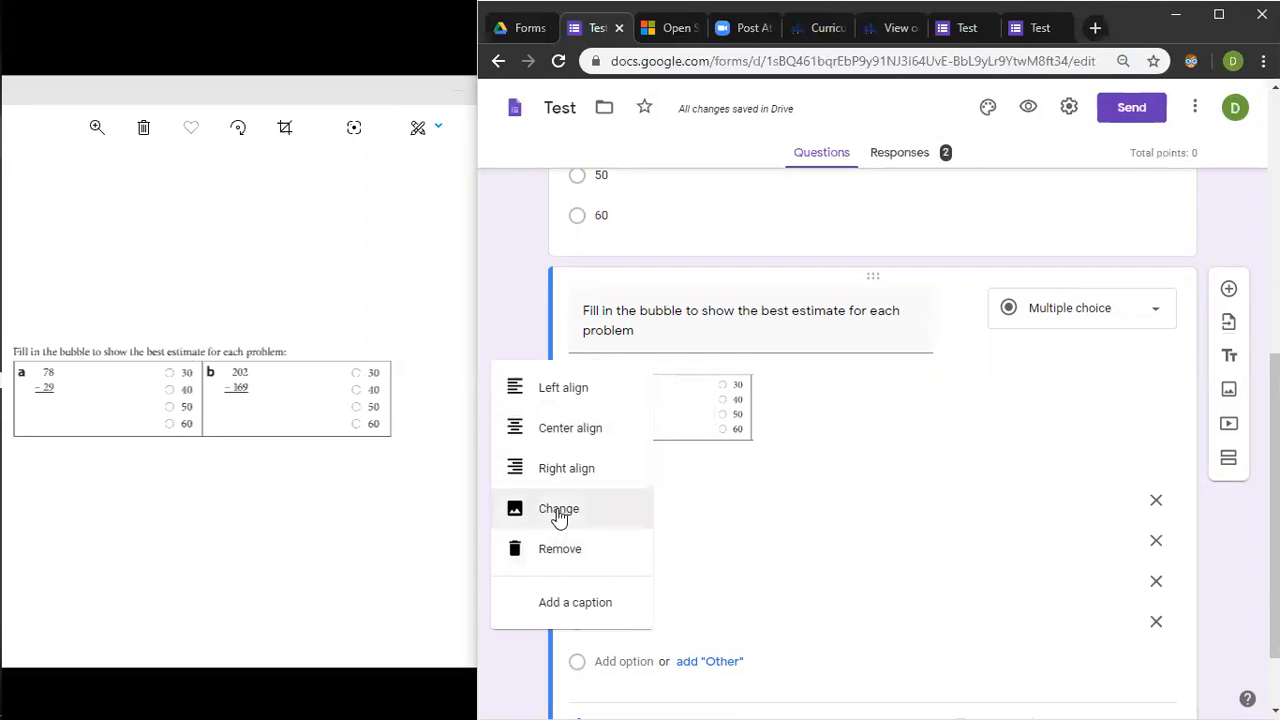
# Step: Enlarge the image viewer with the MC1 worksheet picture and crop it so that only problem b remains
pyautogui.click(849, 47)
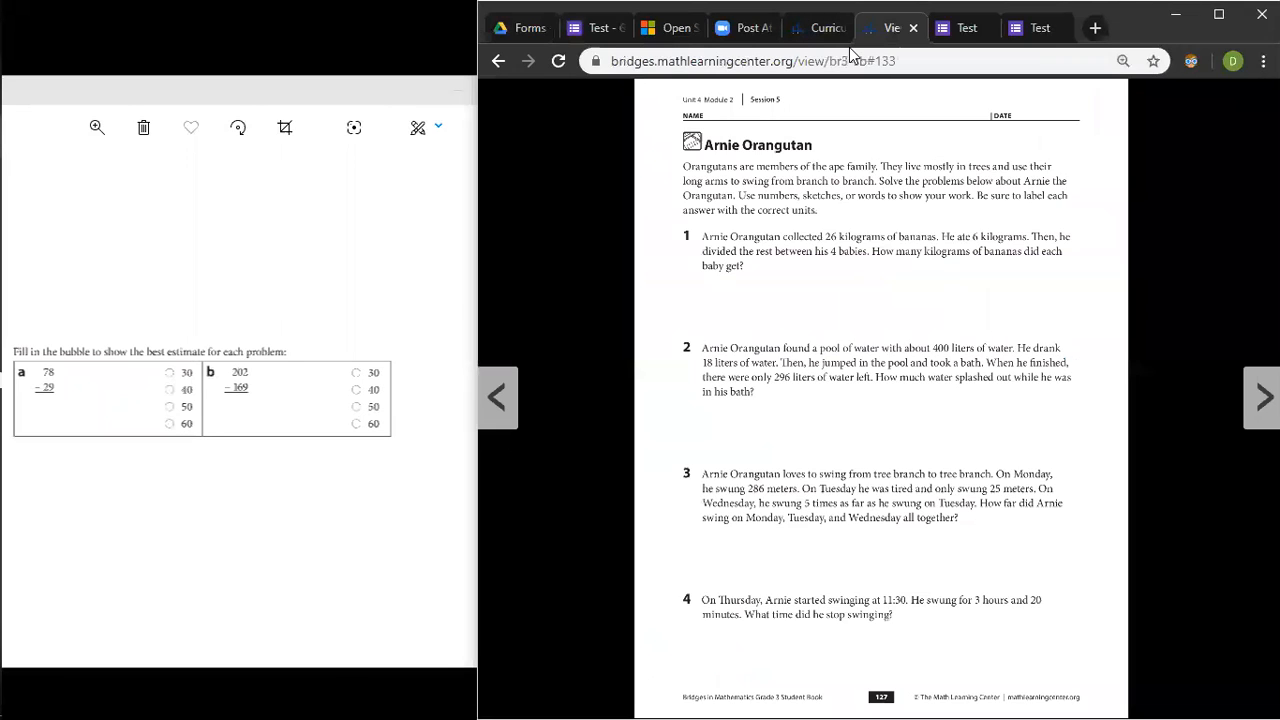
pyautogui.click(798, 38)
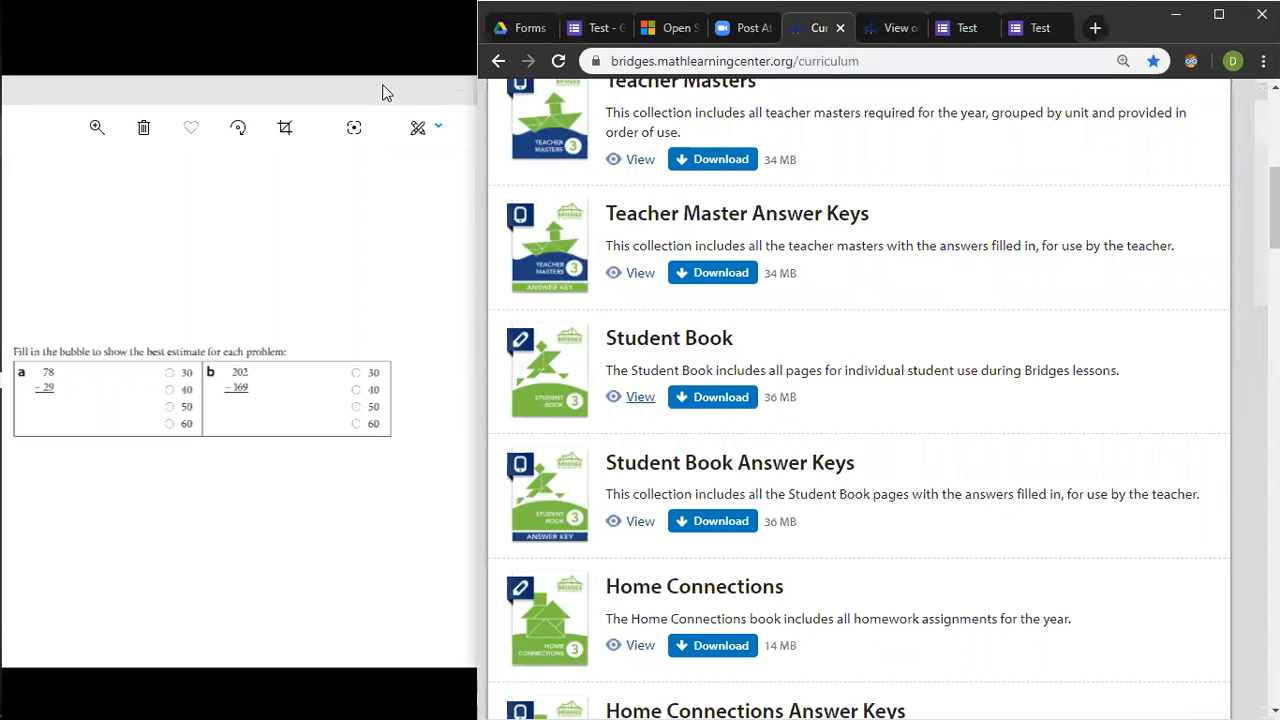
pyautogui.click(386, 91)
pyautogui.click(502, 91)
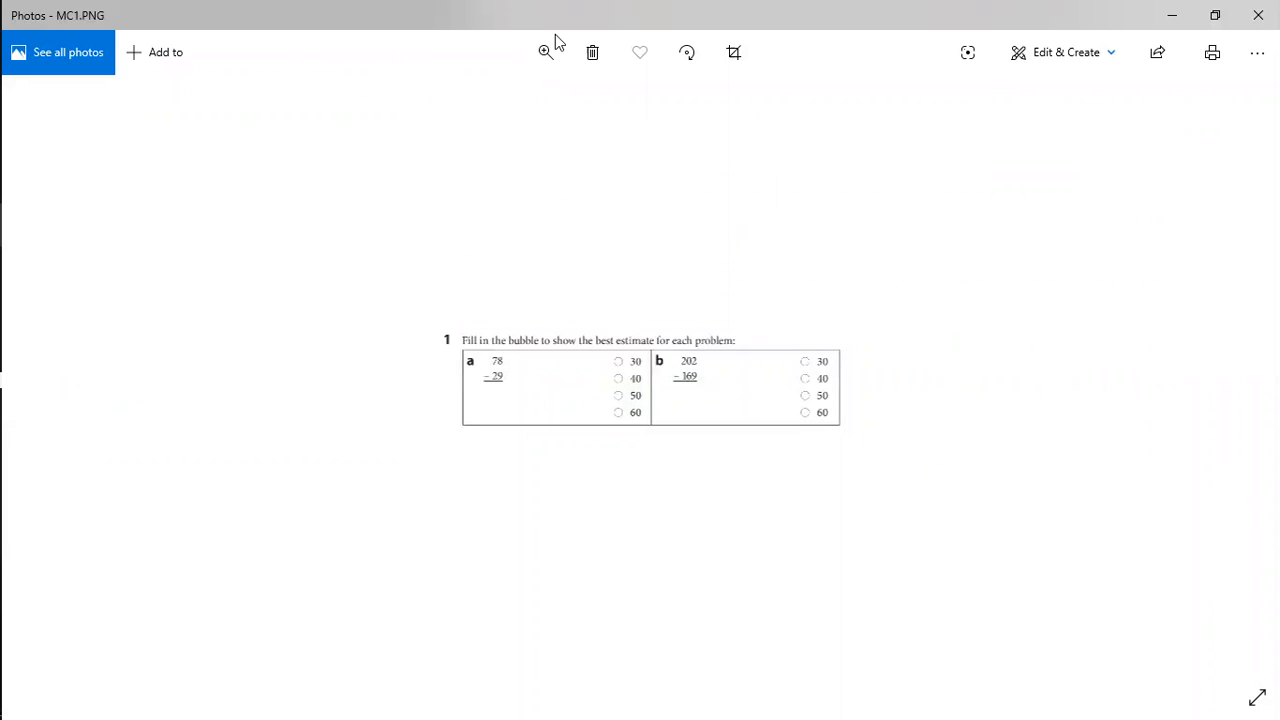
pyautogui.click(756, 60)
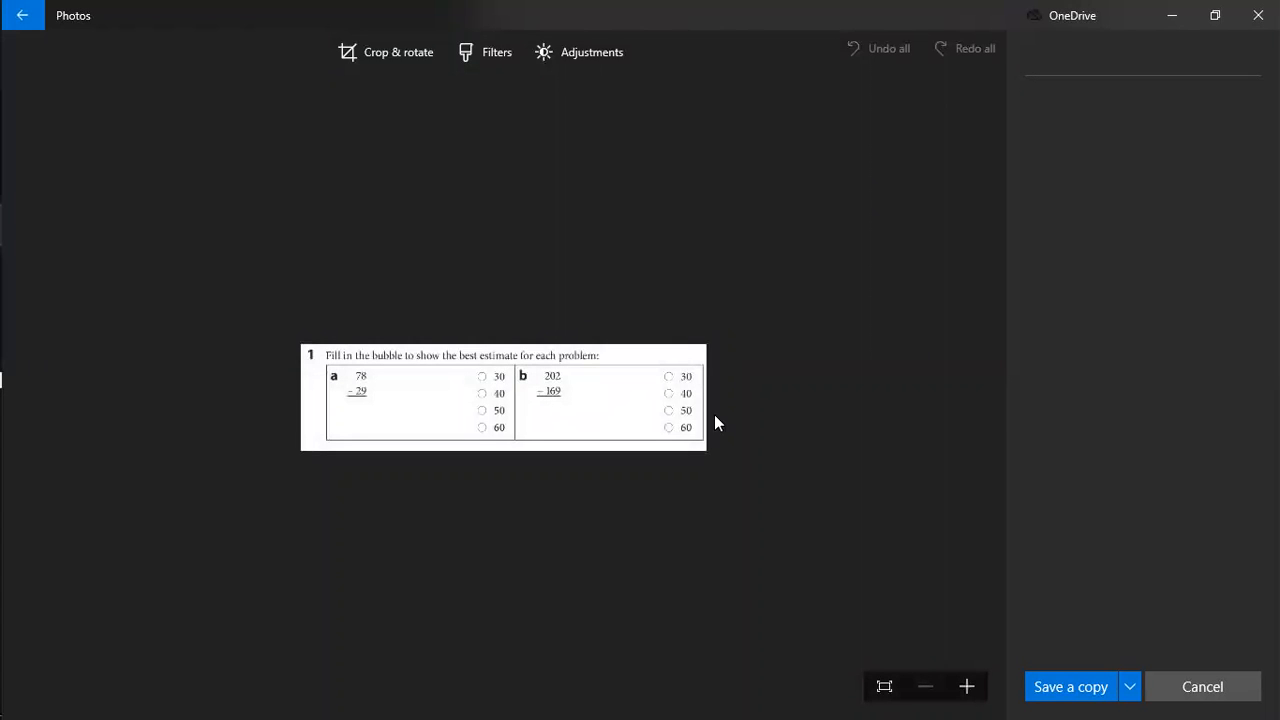
pyautogui.click(382, 47)
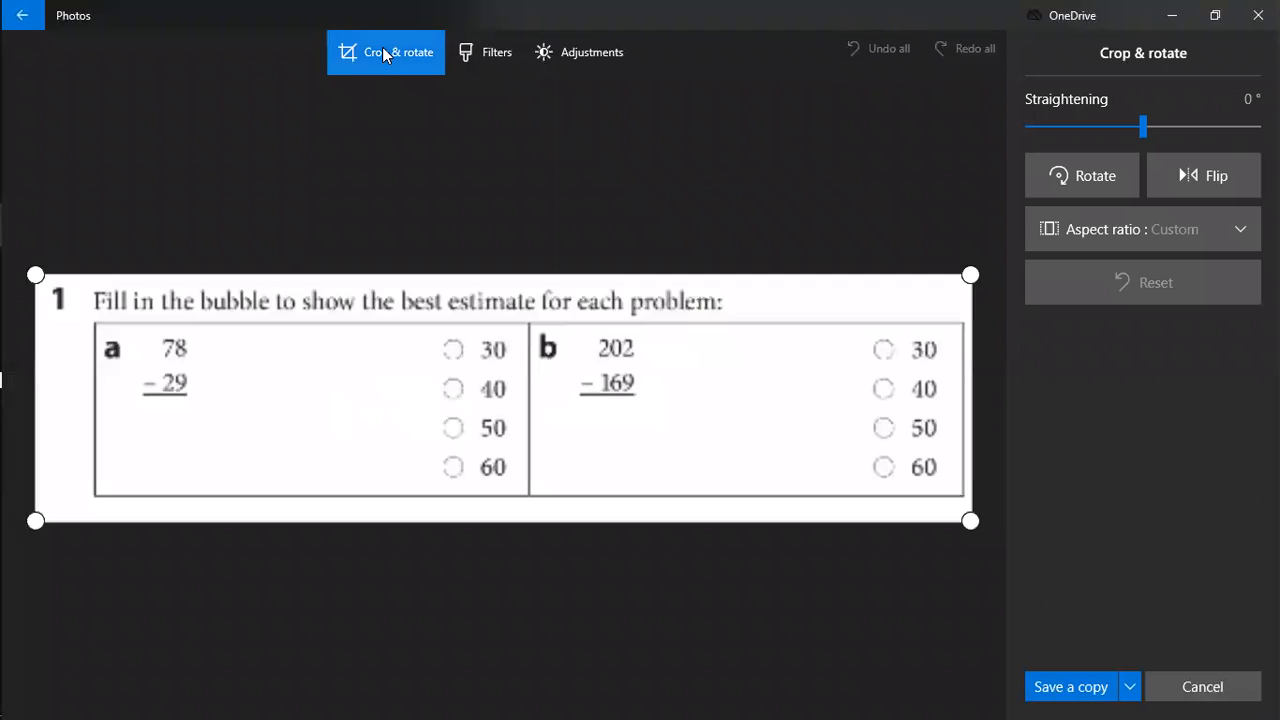
pyautogui.moveTo(35, 276); pyautogui.dragTo(527, 320)
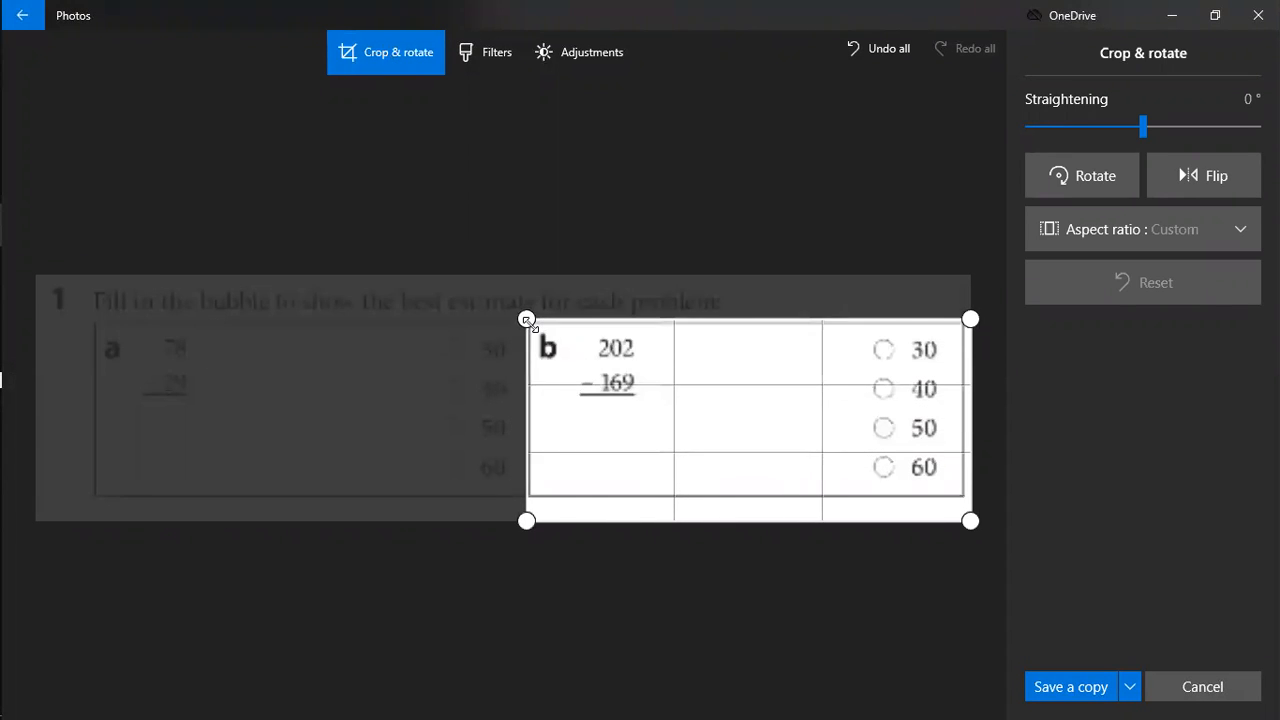
# Step: Save the cropped picture of problem b as a PNG copy named MC3 in the Forms folder and minimize the viewer
pyautogui.click(1092, 688)
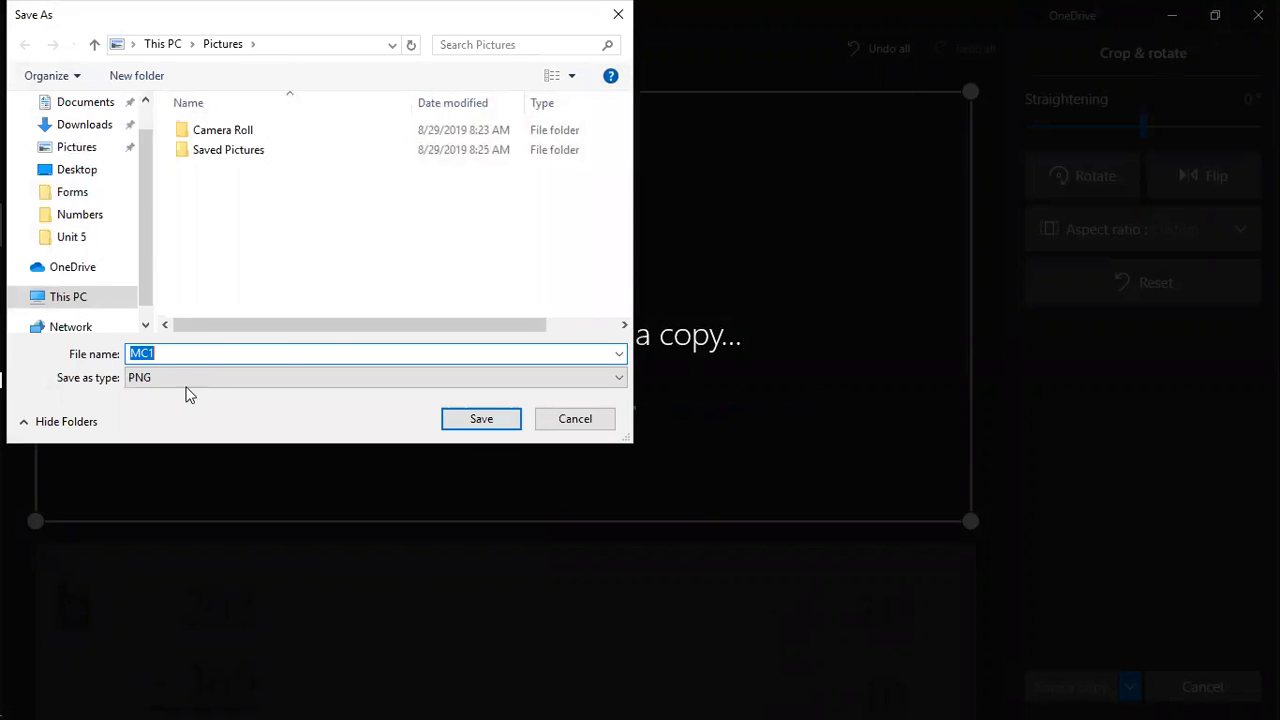
pyautogui.click(202, 354)
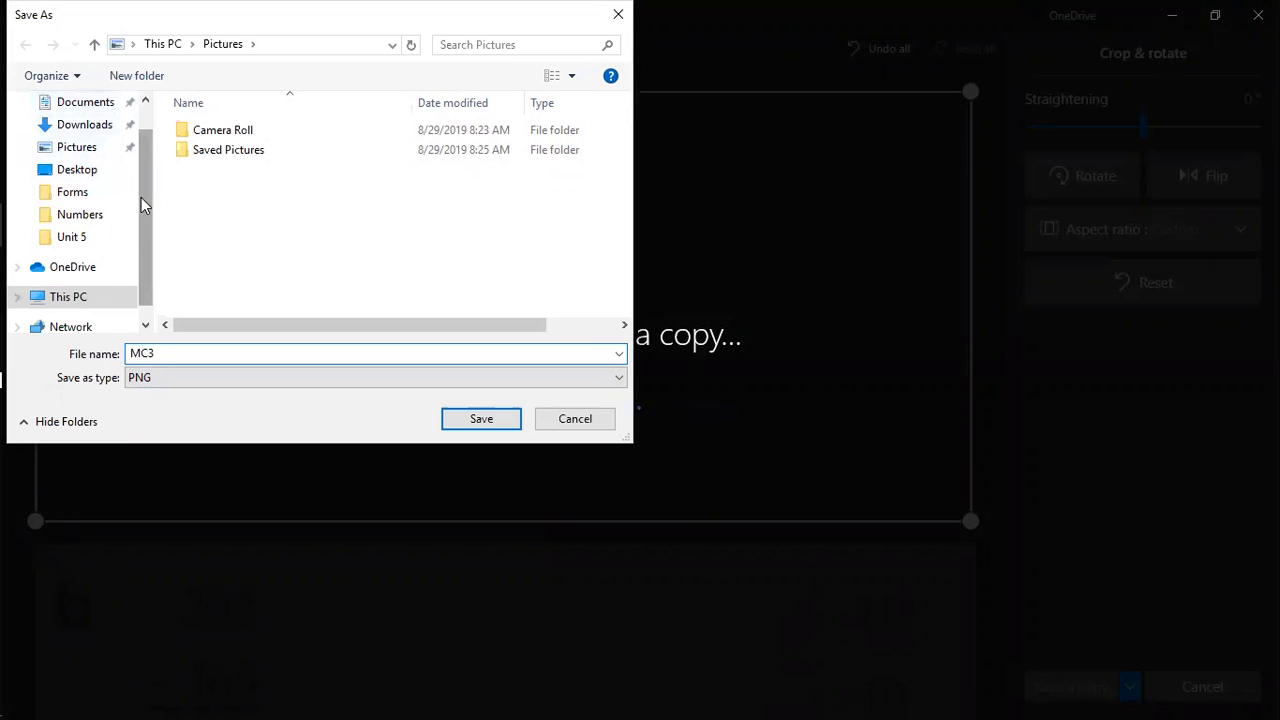
pyautogui.moveTo(141, 203); pyautogui.dragTo(144, 150)
pyautogui.click(86, 236)
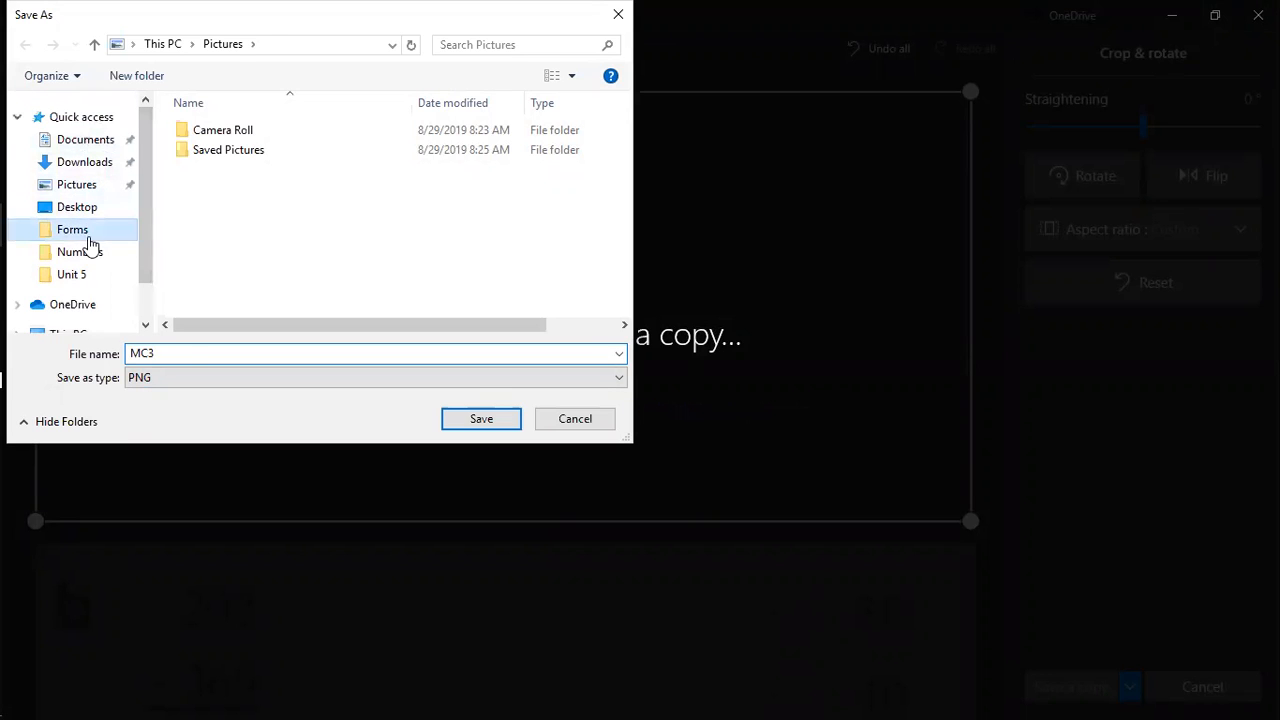
pyautogui.click(463, 417)
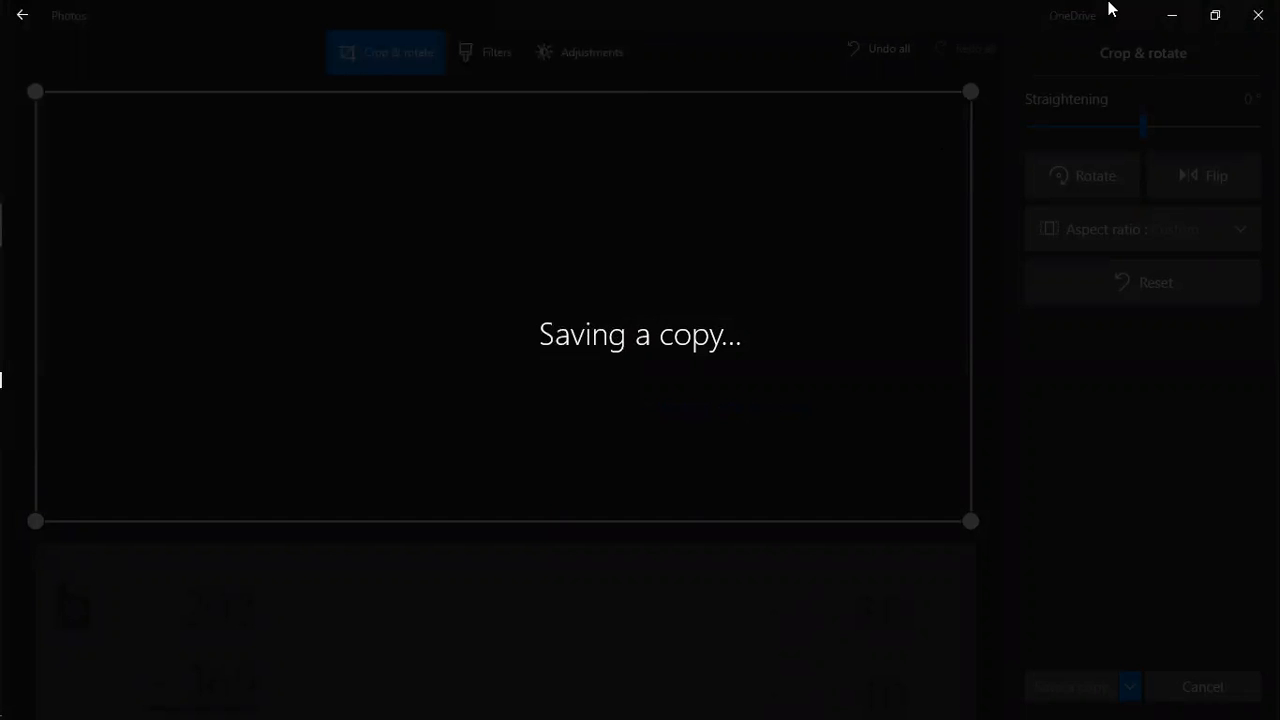
pyautogui.click(1172, 16)
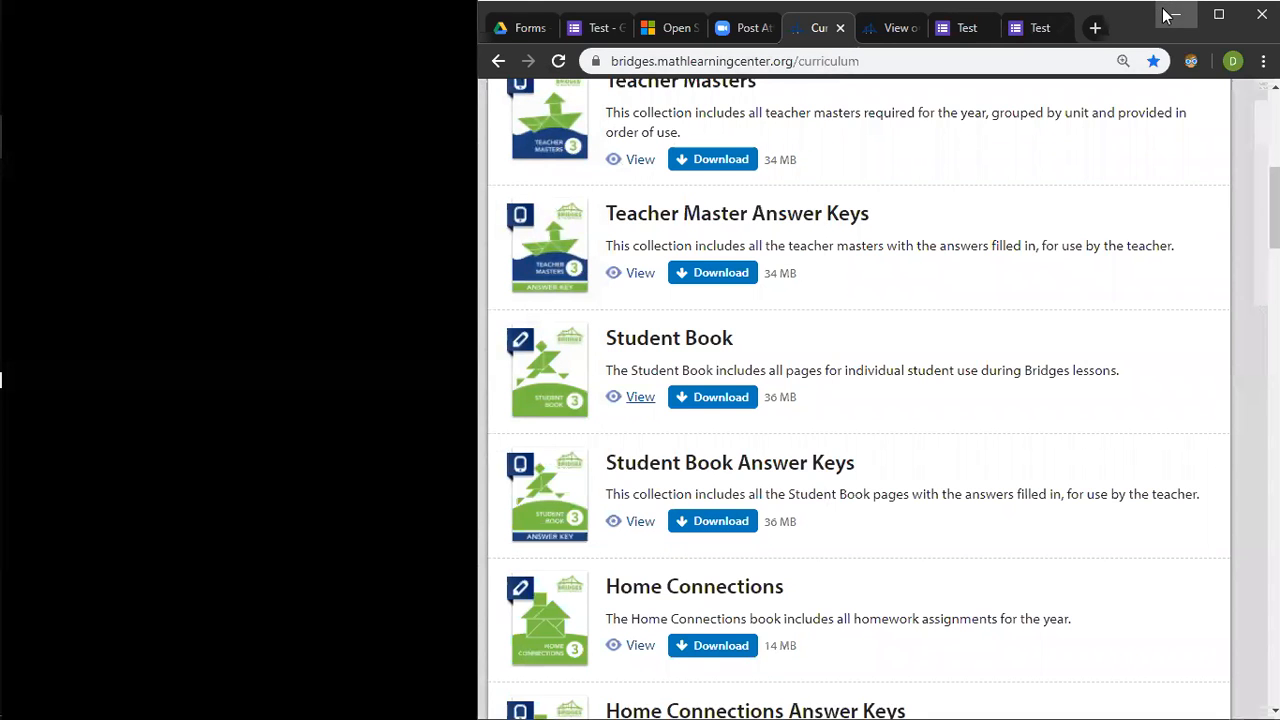
# Step: Return to the form in Chrome and replace the duplicated question's picture with the cropped image of problem b
pyautogui.click(1175, 14)
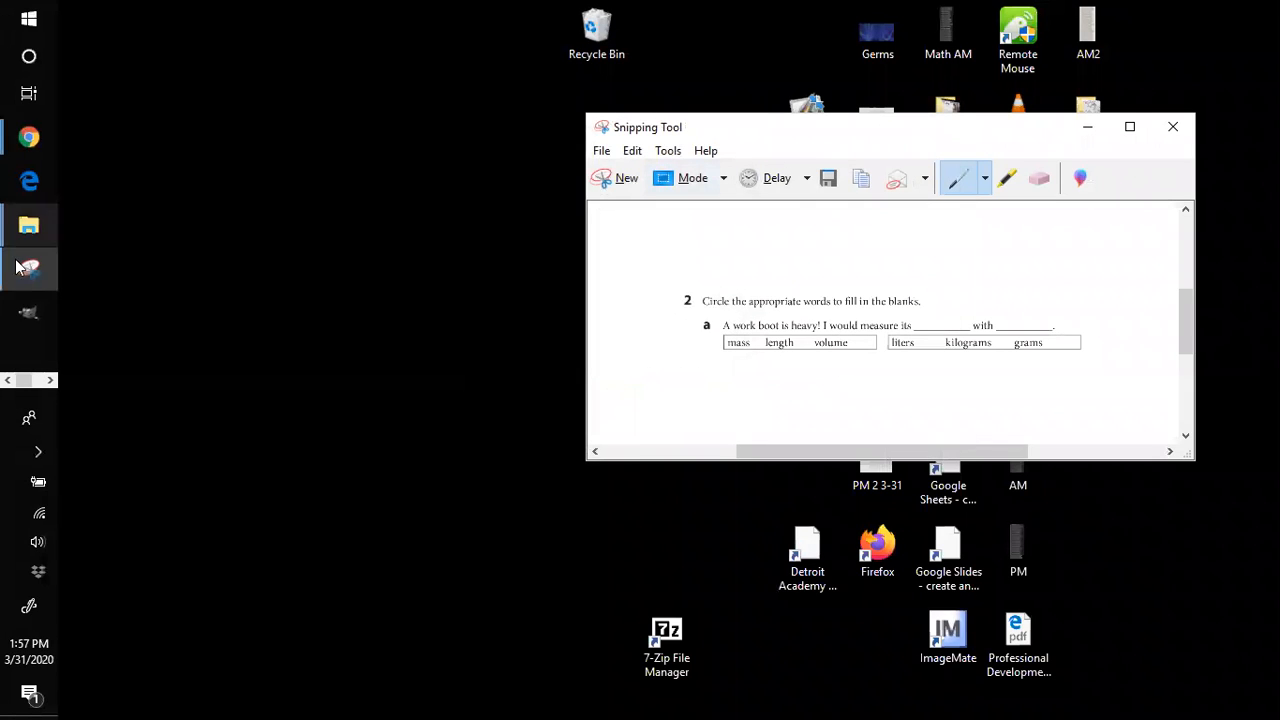
pyautogui.moveTo(24, 137)
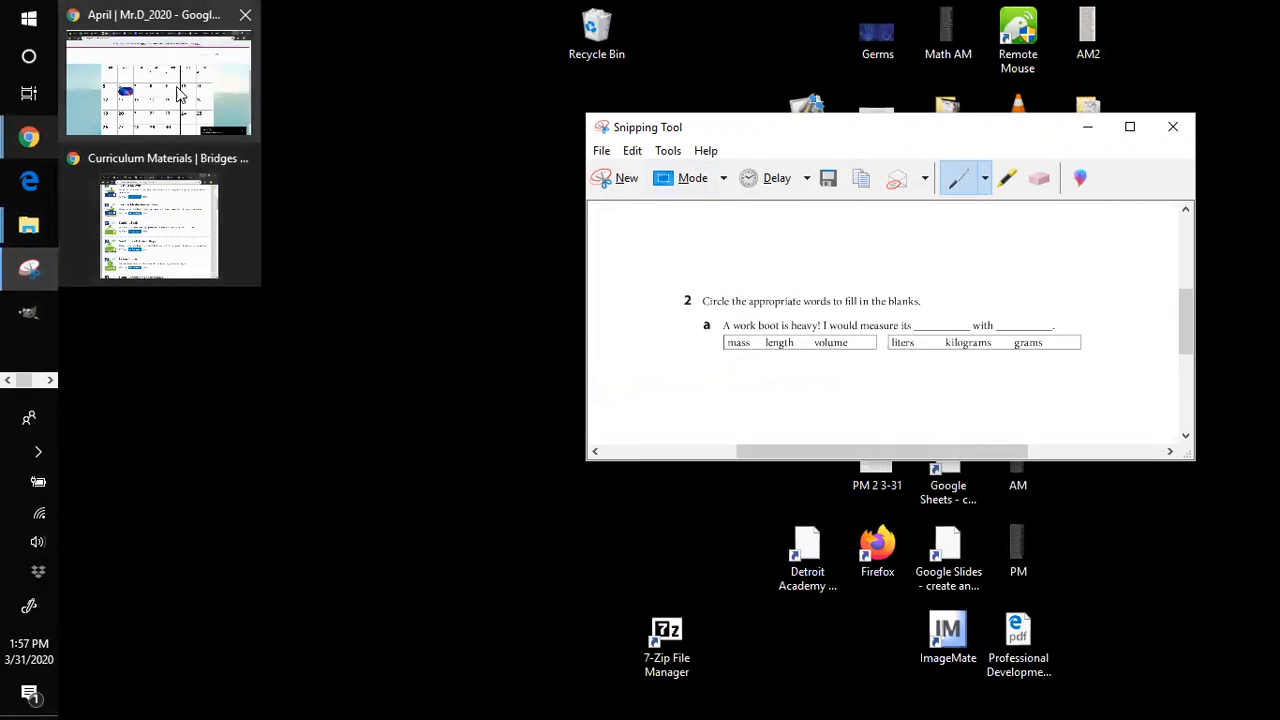
pyautogui.click(155, 200)
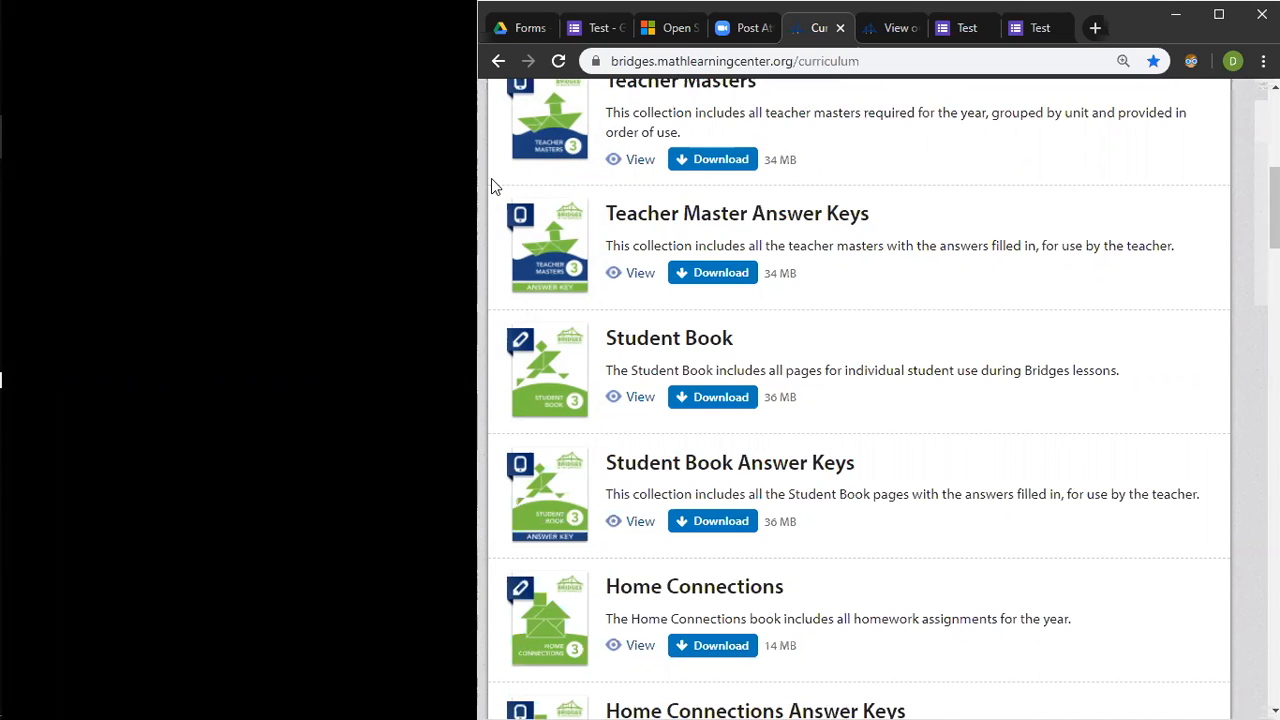
pyautogui.hotkey('ctrl', '2')
pyautogui.click(572, 514)
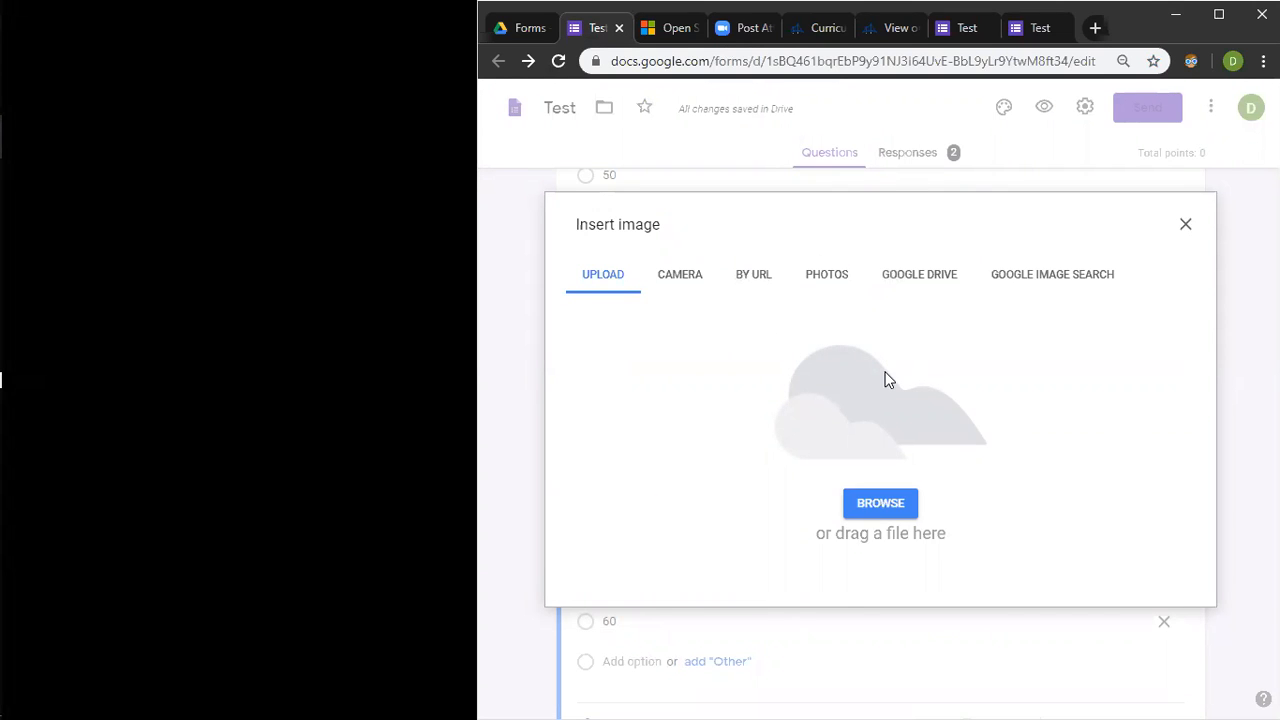
pyautogui.click(890, 520)
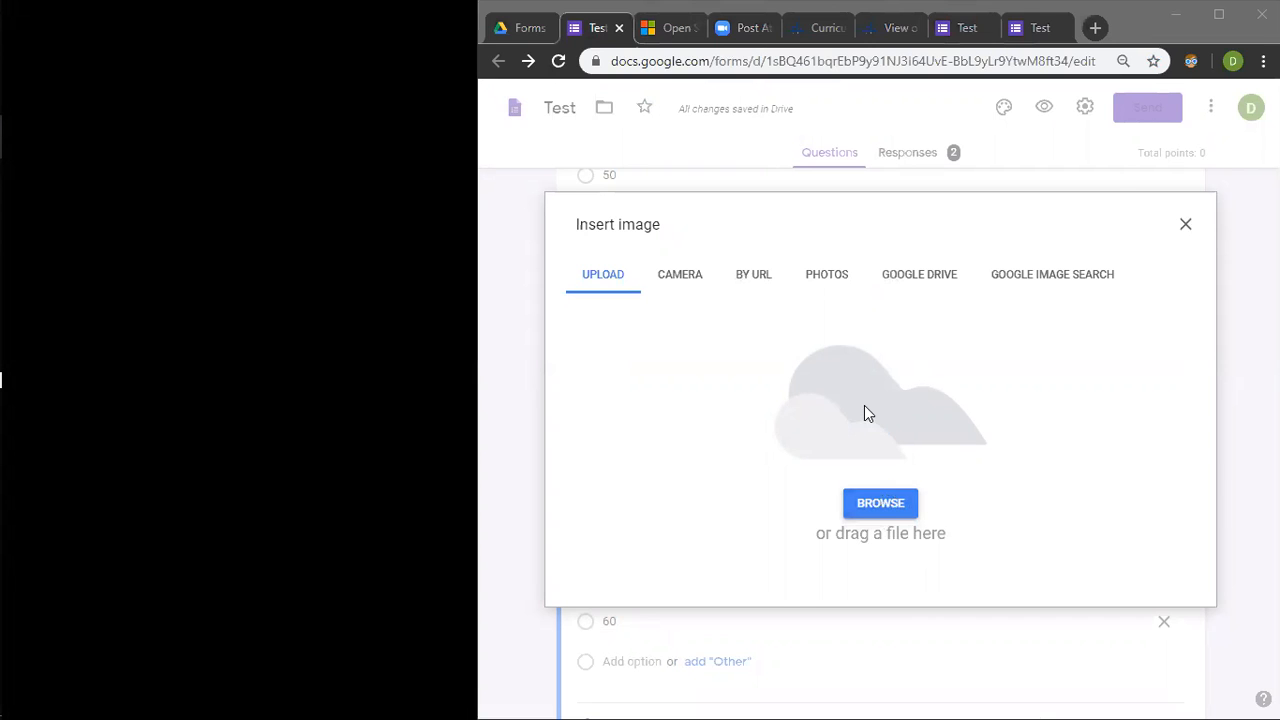
pyautogui.click(1033, 108)
pyautogui.click(957, 419)
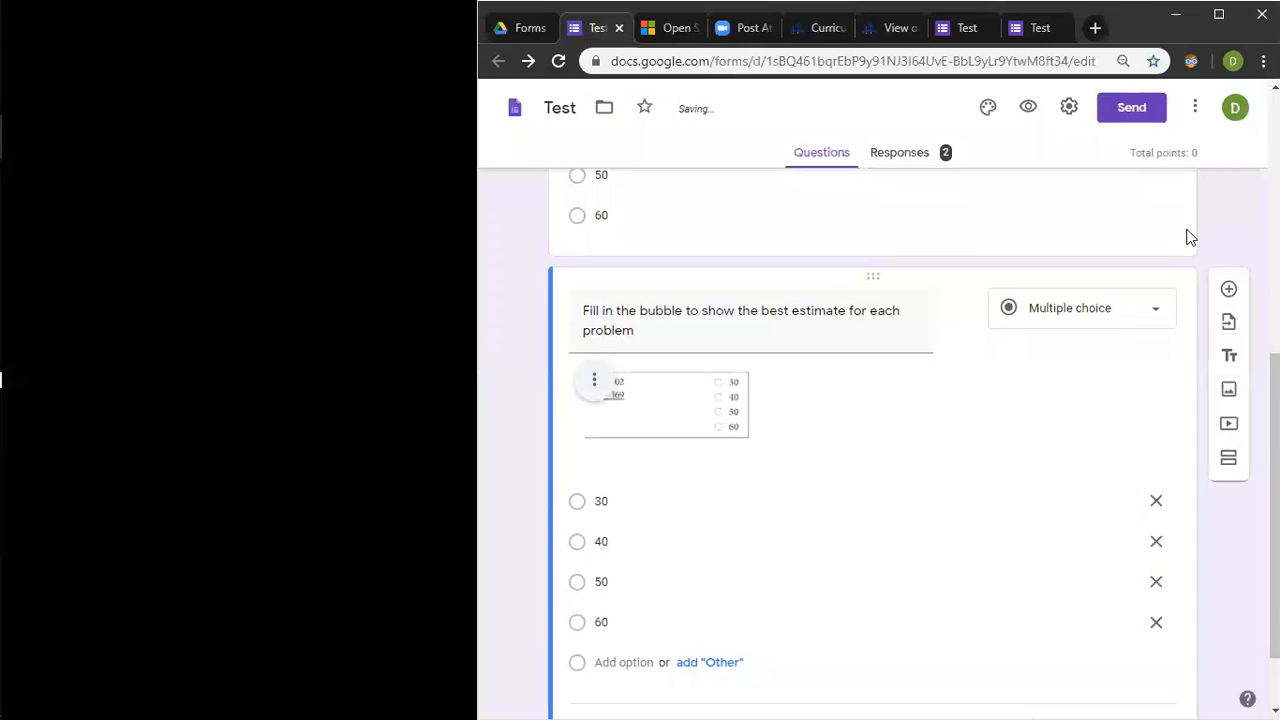
# Step: Add a new blank question below the problem b estimate question
pyautogui.scroll(3, 1238, 360)
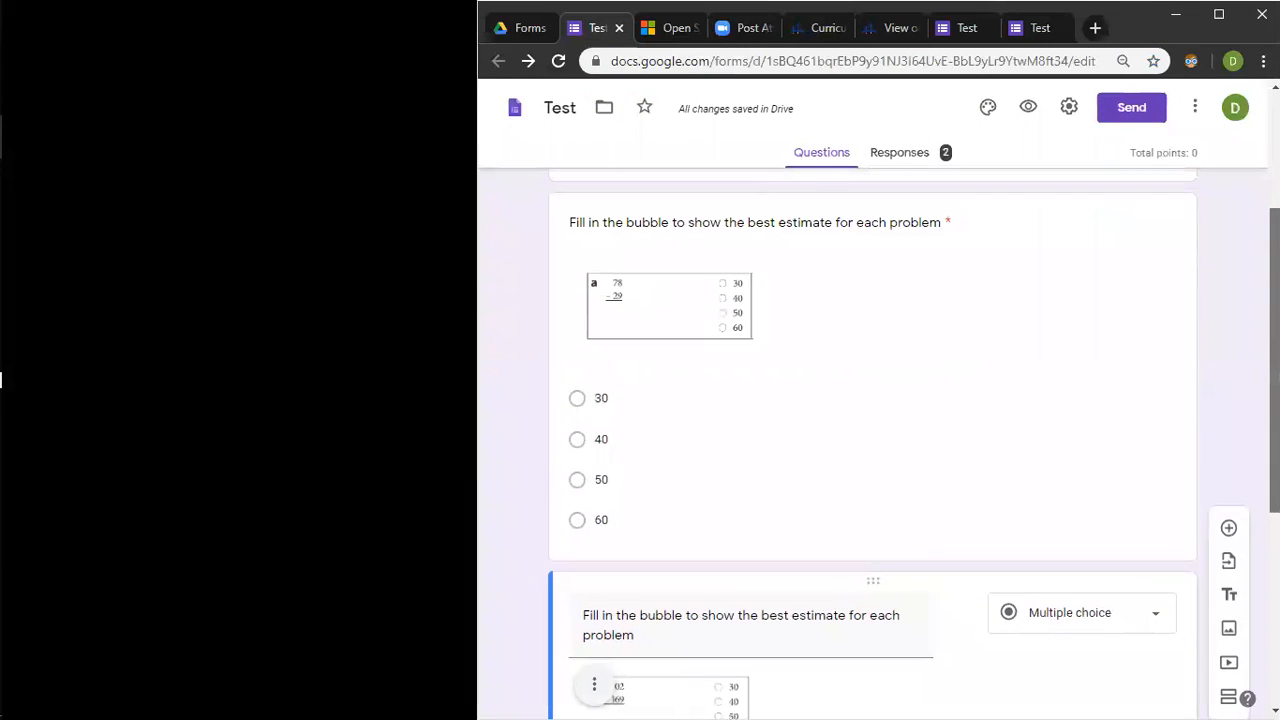
pyautogui.moveTo(1275, 340); pyautogui.dragTo(1238, 554)
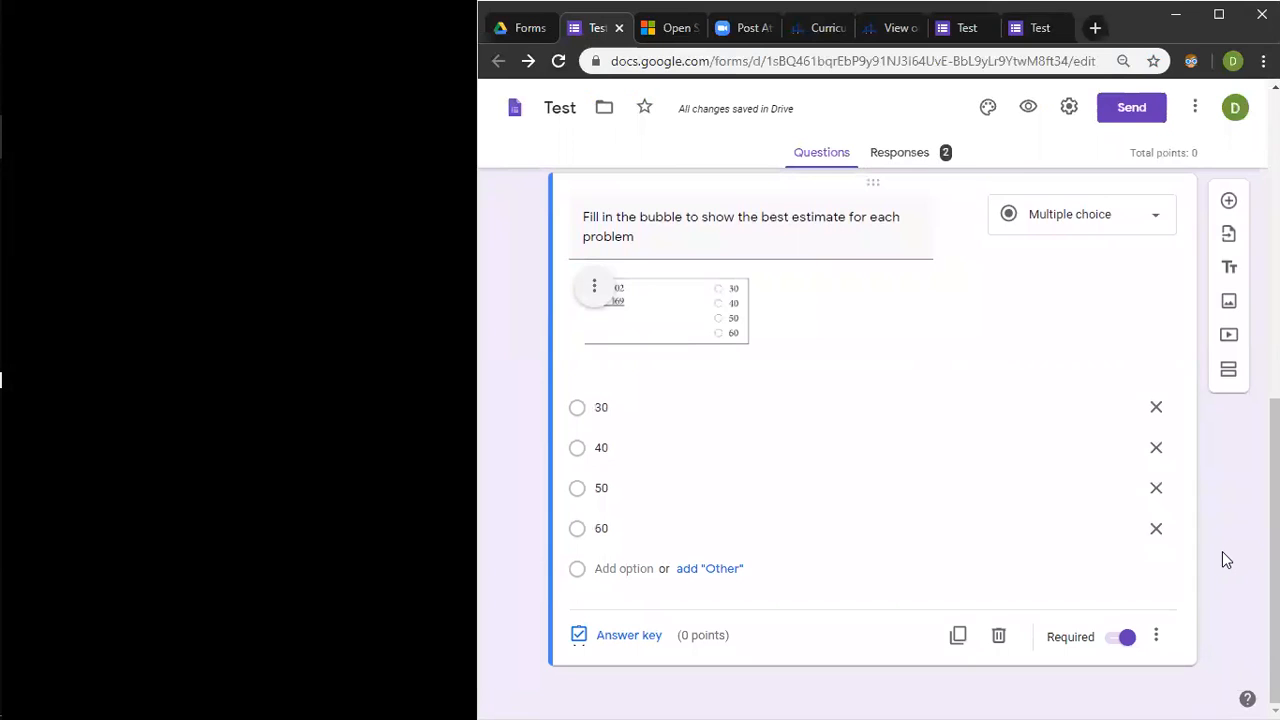
pyautogui.click(1229, 204)
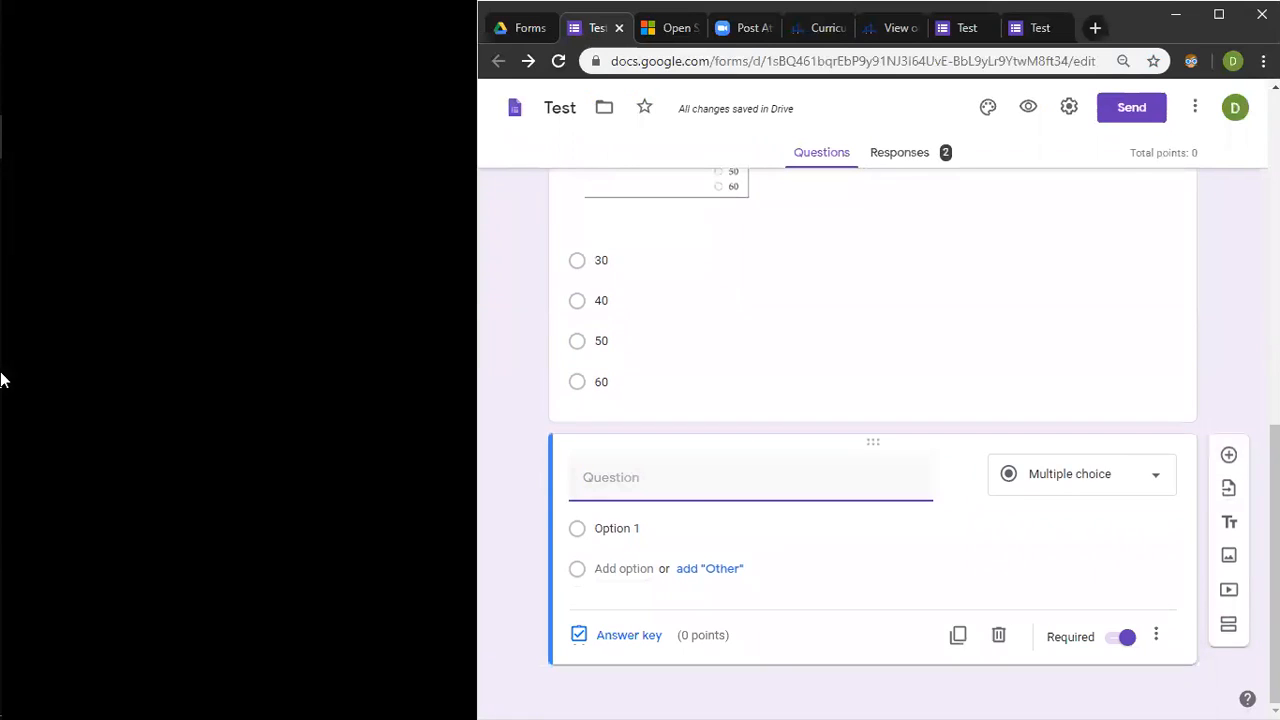
# Step: Bring up the Photos window showing Test.PNG and close it
pyautogui.moveTo(3, 337)
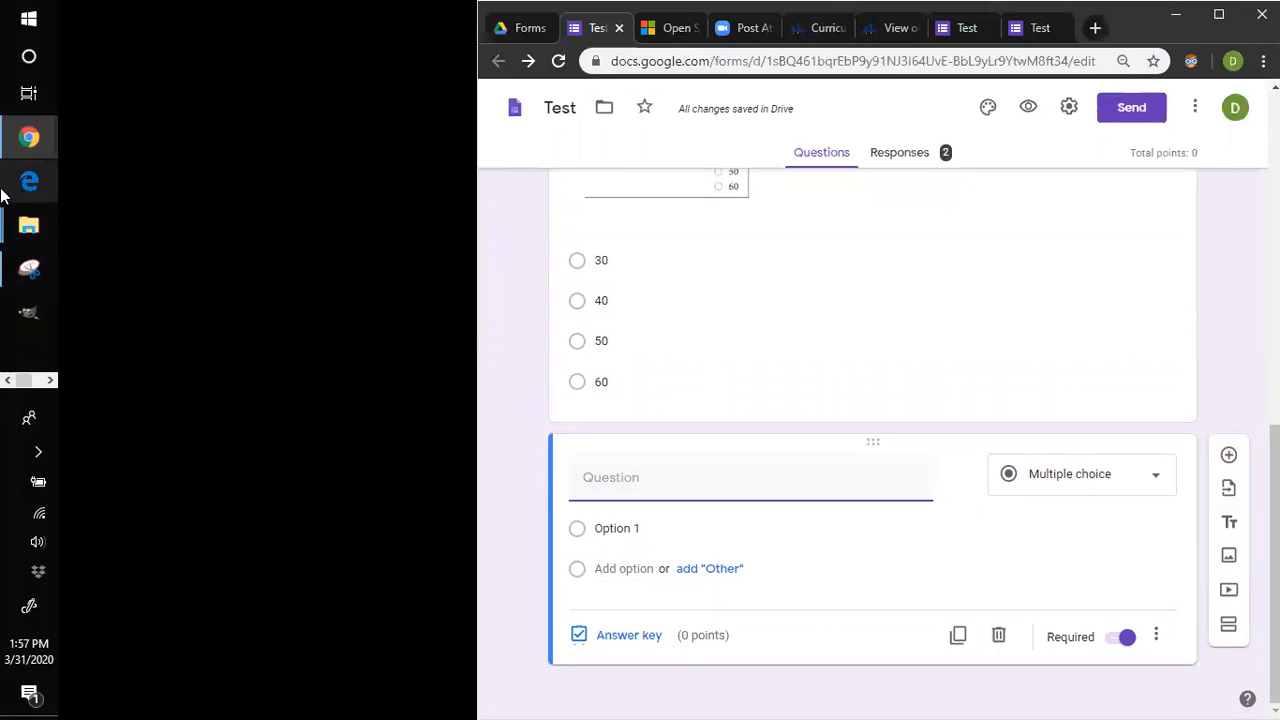
pyautogui.click(43, 383)
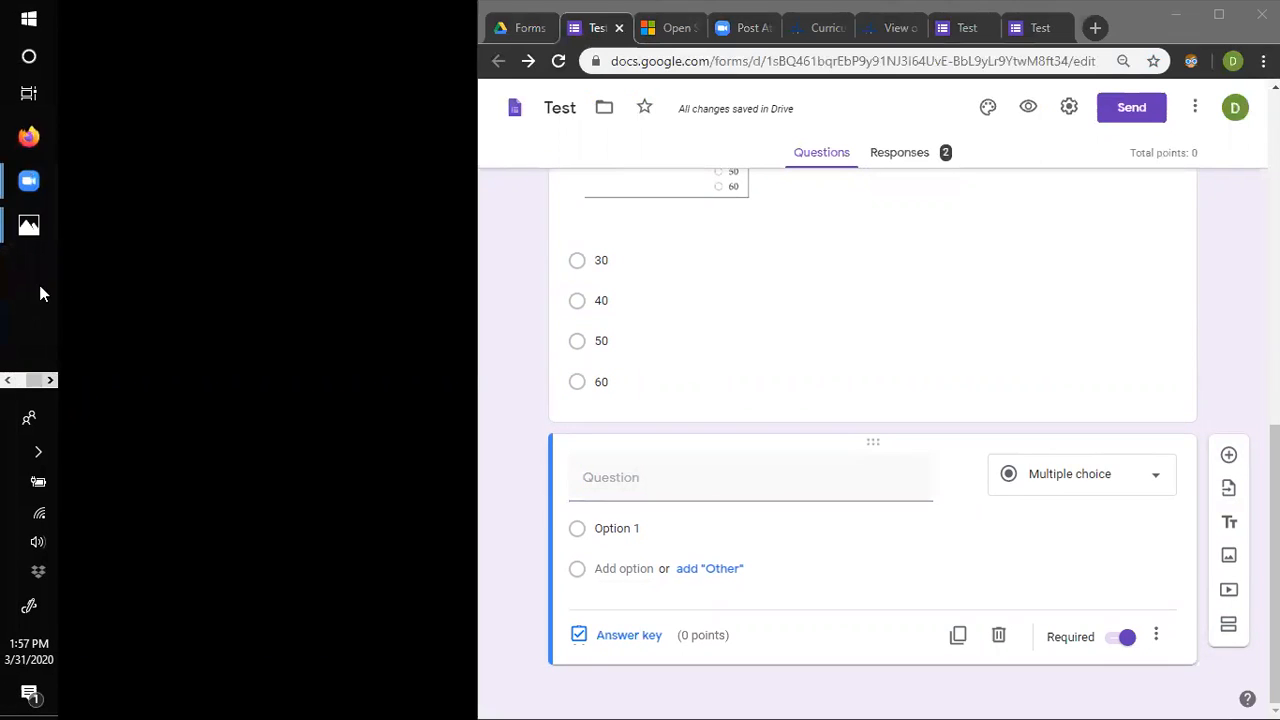
pyautogui.moveTo(28, 236)
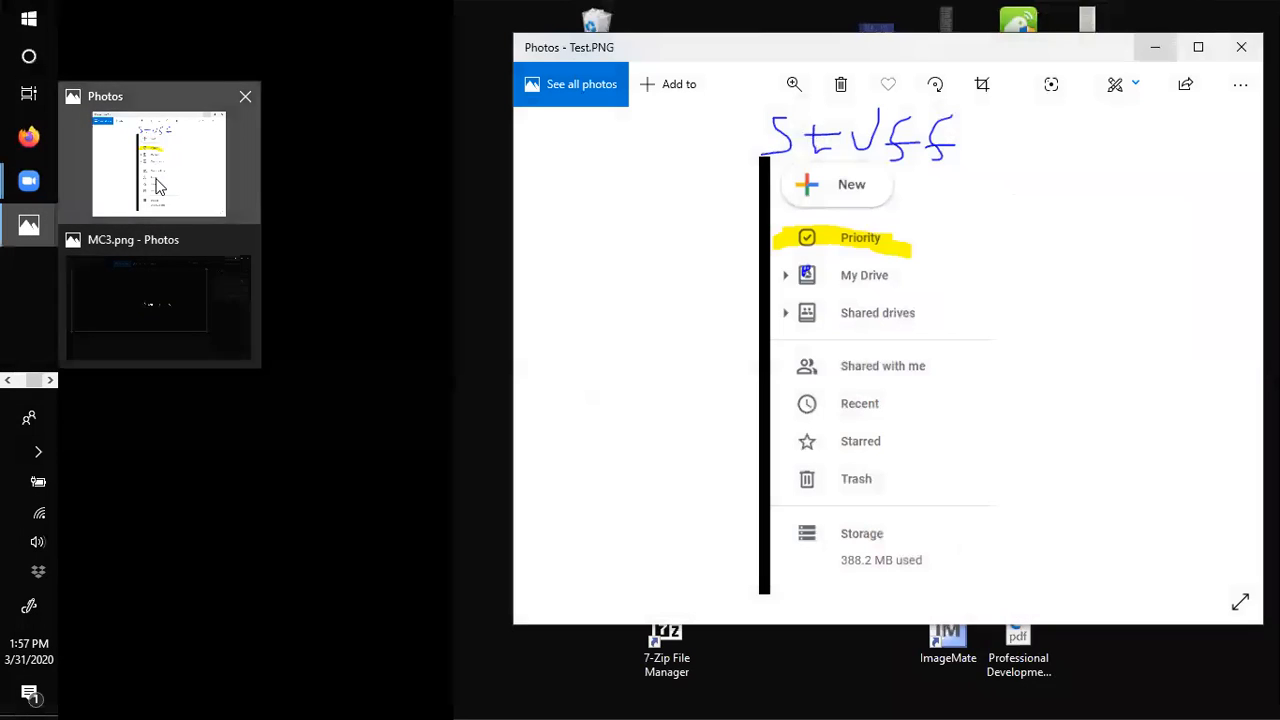
pyautogui.click(157, 187)
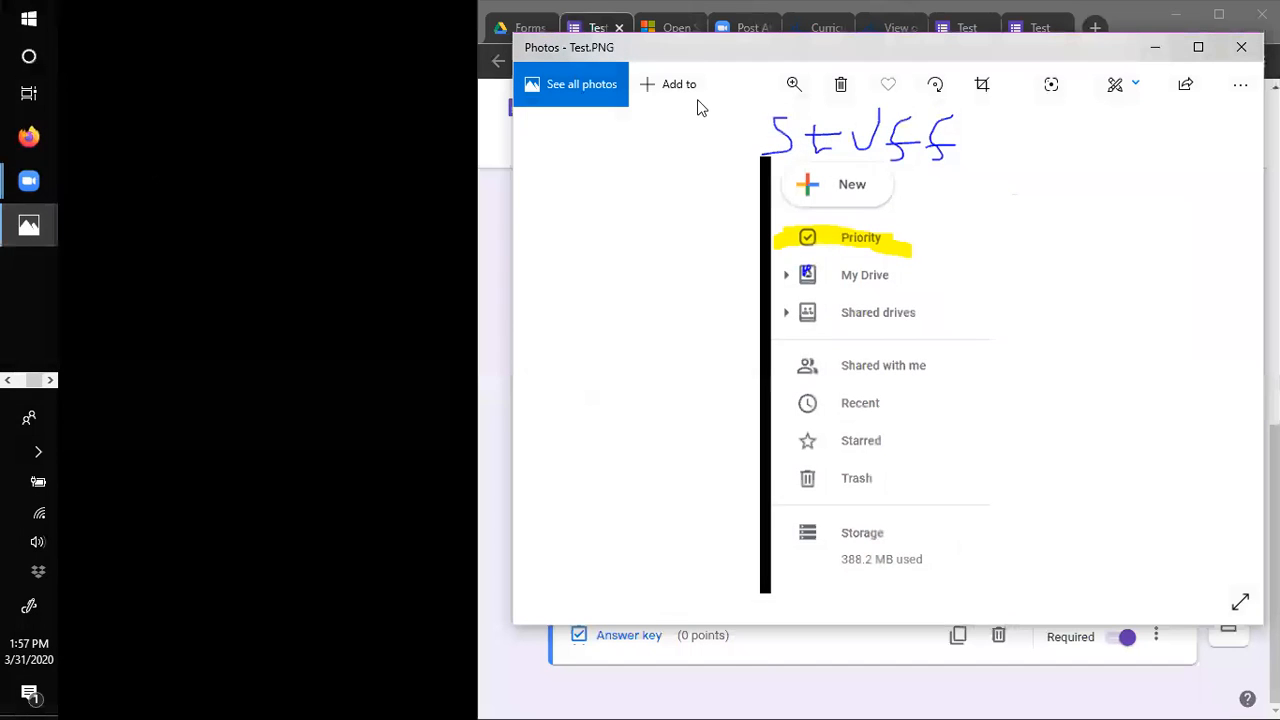
pyautogui.click(1240, 48)
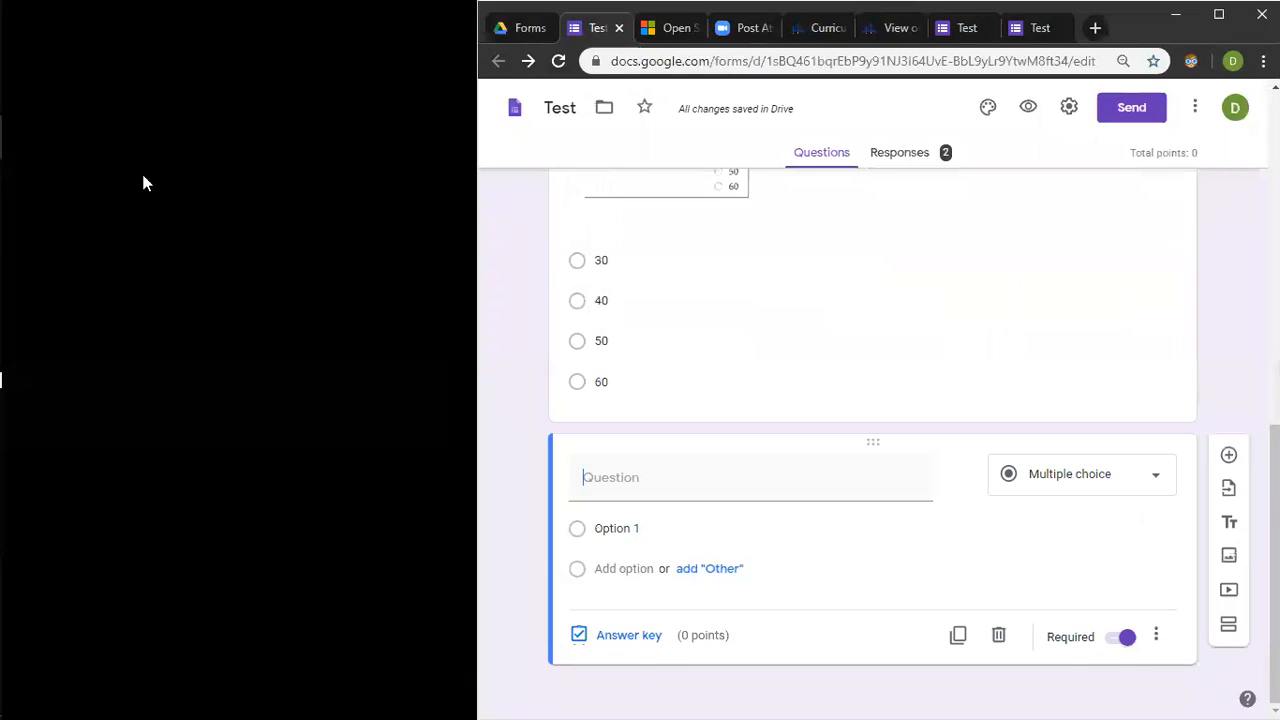
# Step: Browse from MC3 to the Check Box worksheet picture in Photos to read its wording, and minimize the viewer
pyautogui.moveTo(2, 180)
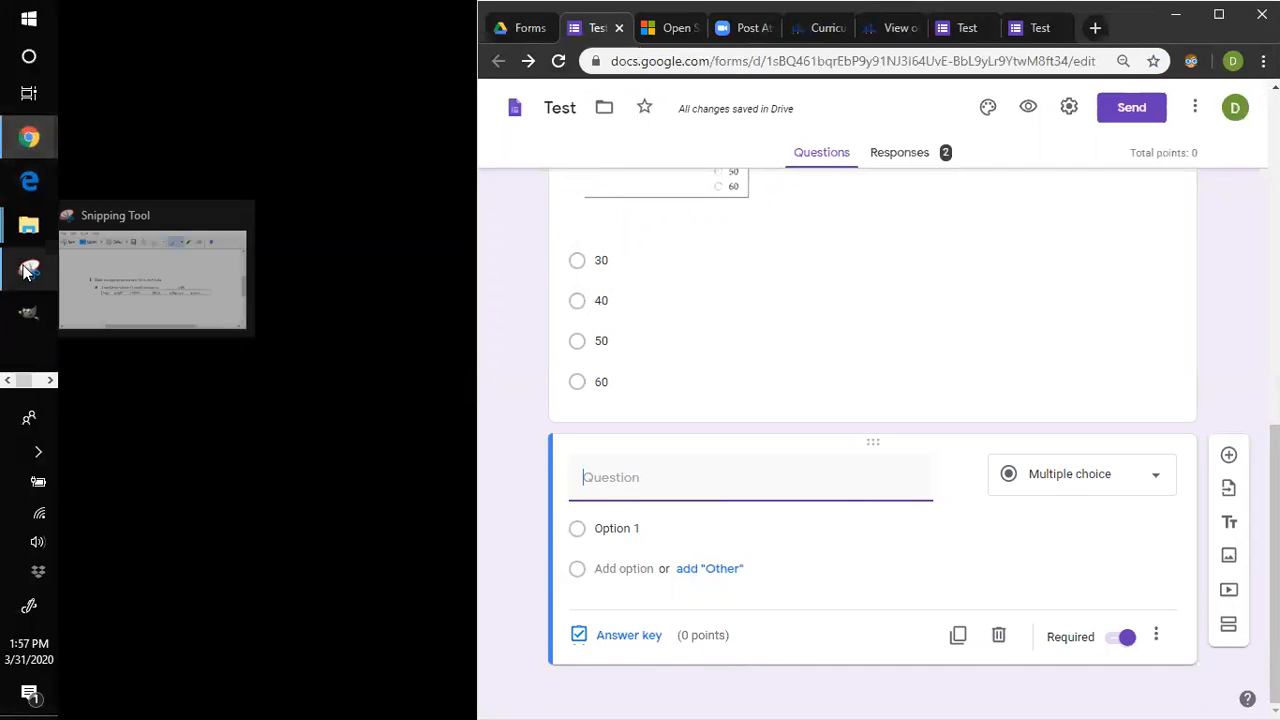
pyautogui.click(50, 381)
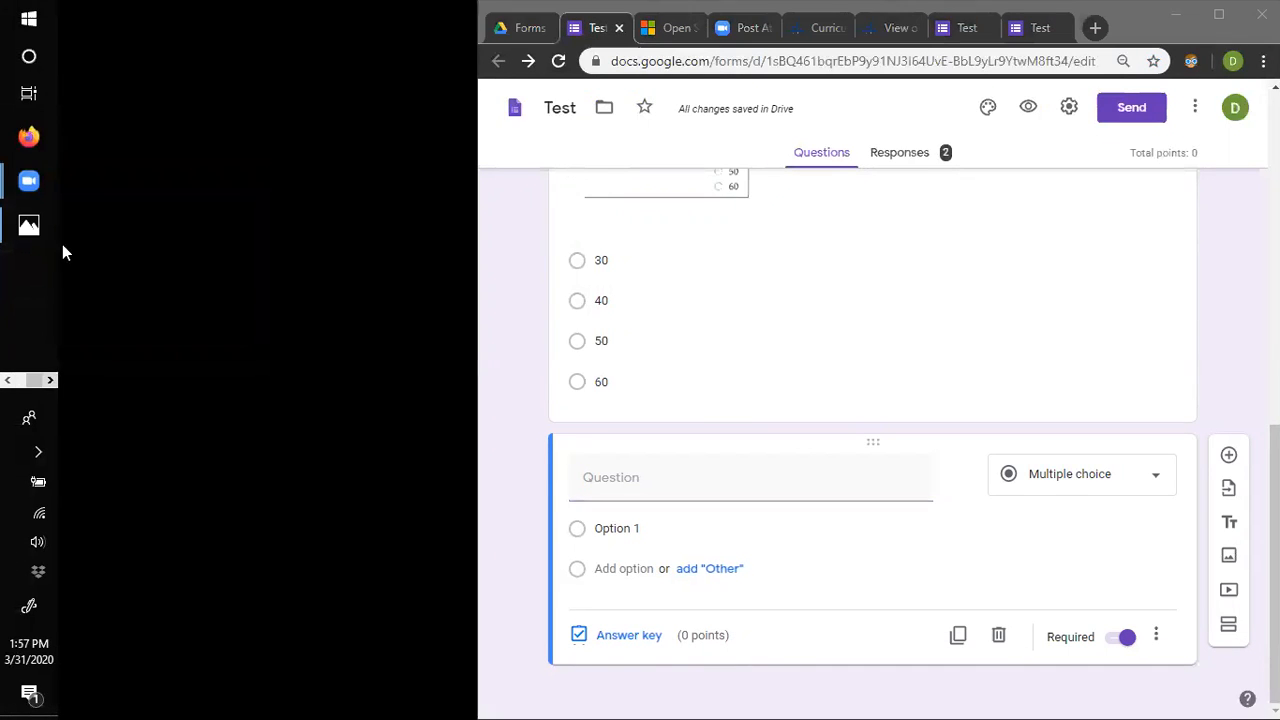
pyautogui.click(29, 223)
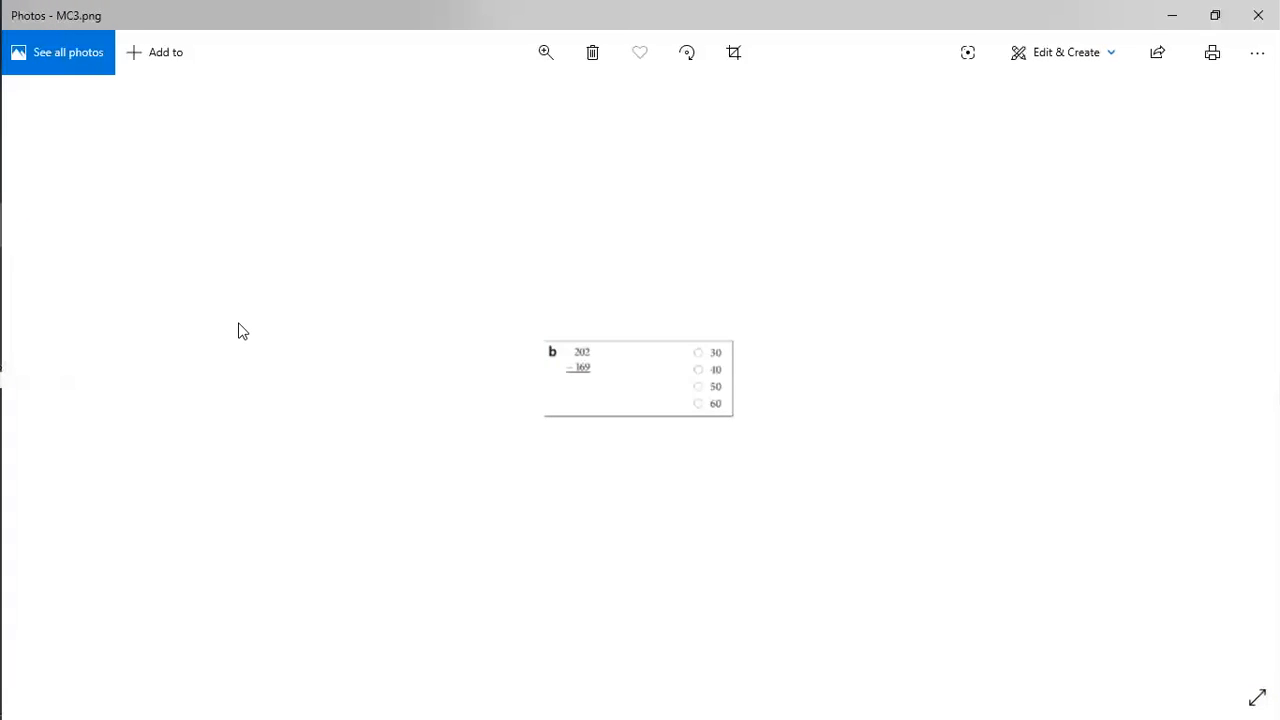
pyautogui.press('Left')
pyautogui.press('Left')
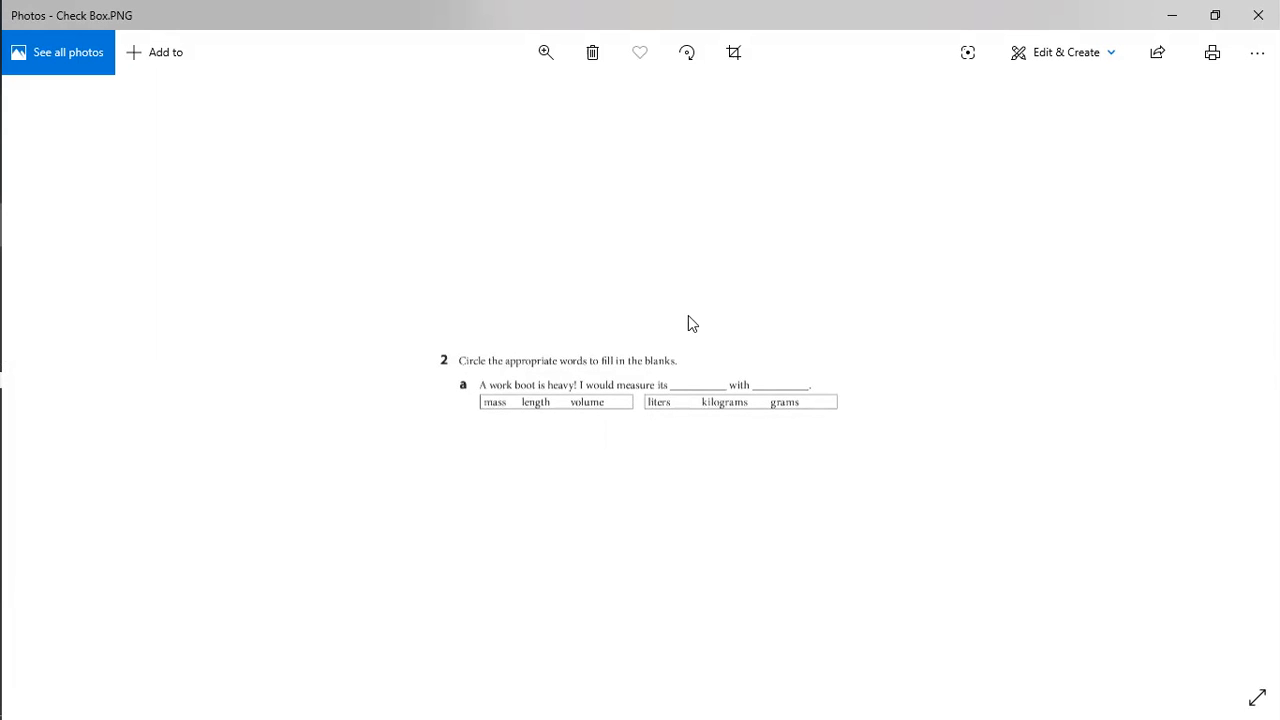
pyautogui.click(1171, 16)
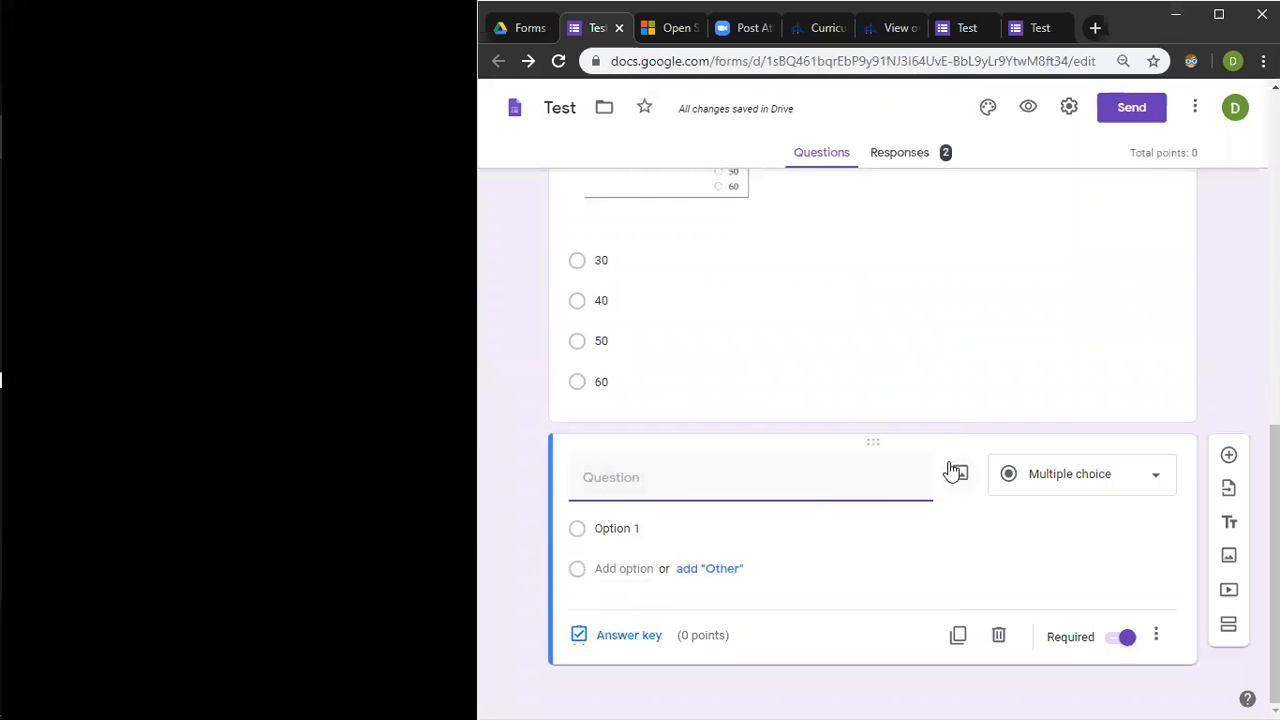
# Step: Insert the Check Box picture from the Forms folder into the new question
pyautogui.click(959, 475)
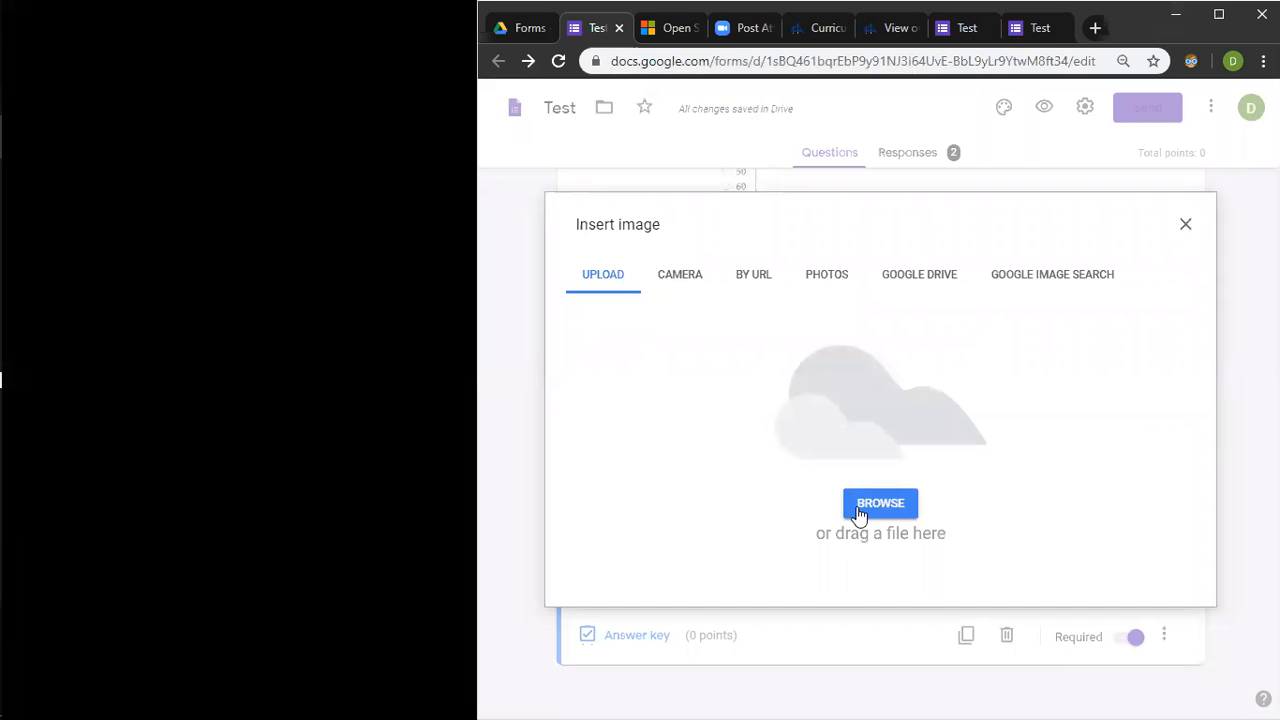
pyautogui.click(861, 508)
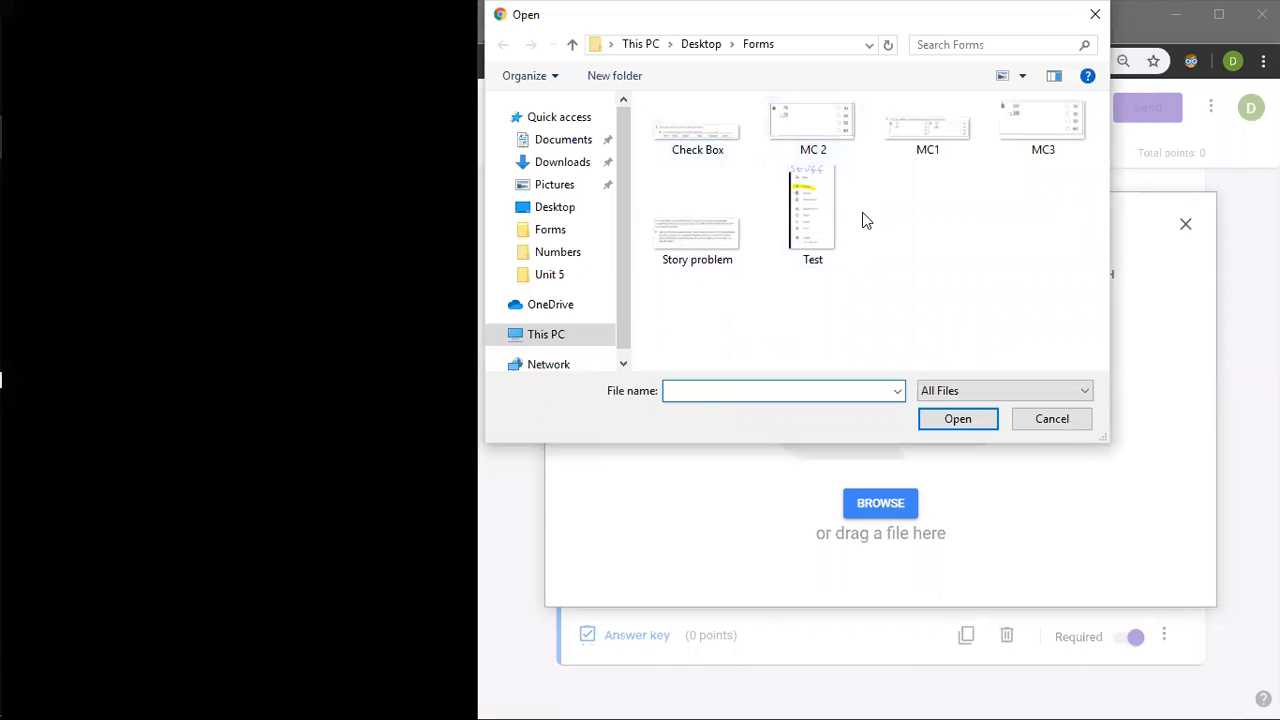
pyautogui.click(968, 427)
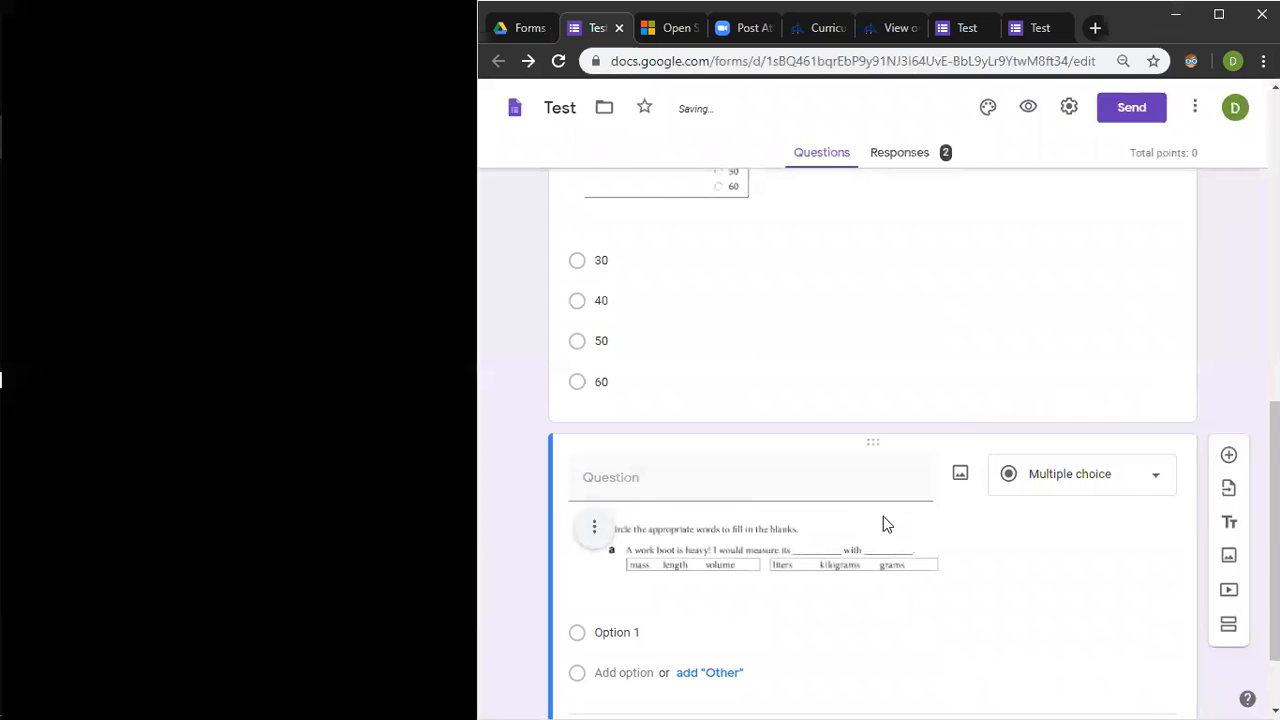
# Step: Enter "Circle the appropriate words to fill in the blanks." as the new question's text
pyautogui.click(703, 479)
pyautogui.write('Cirv')
pyautogui.press('BackSpace')
pyautogui.write('cle the app')
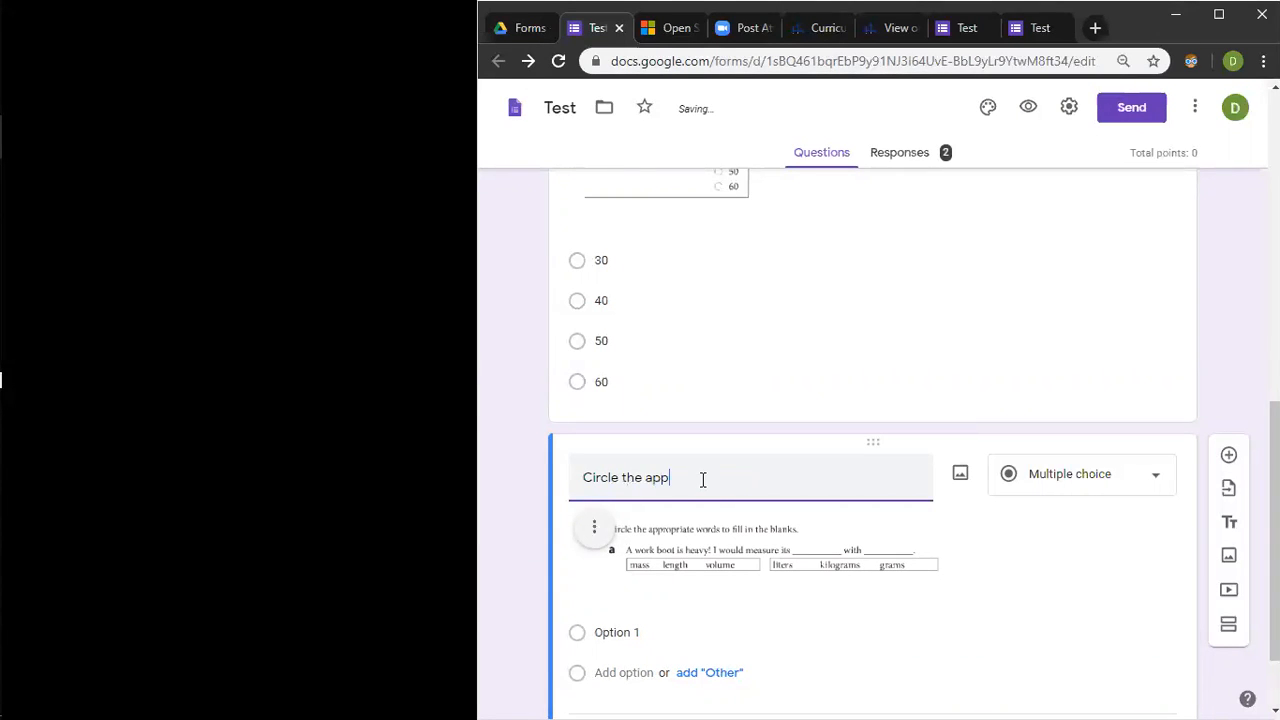
pyautogui.write('ropriate words to fill in the blanks.')
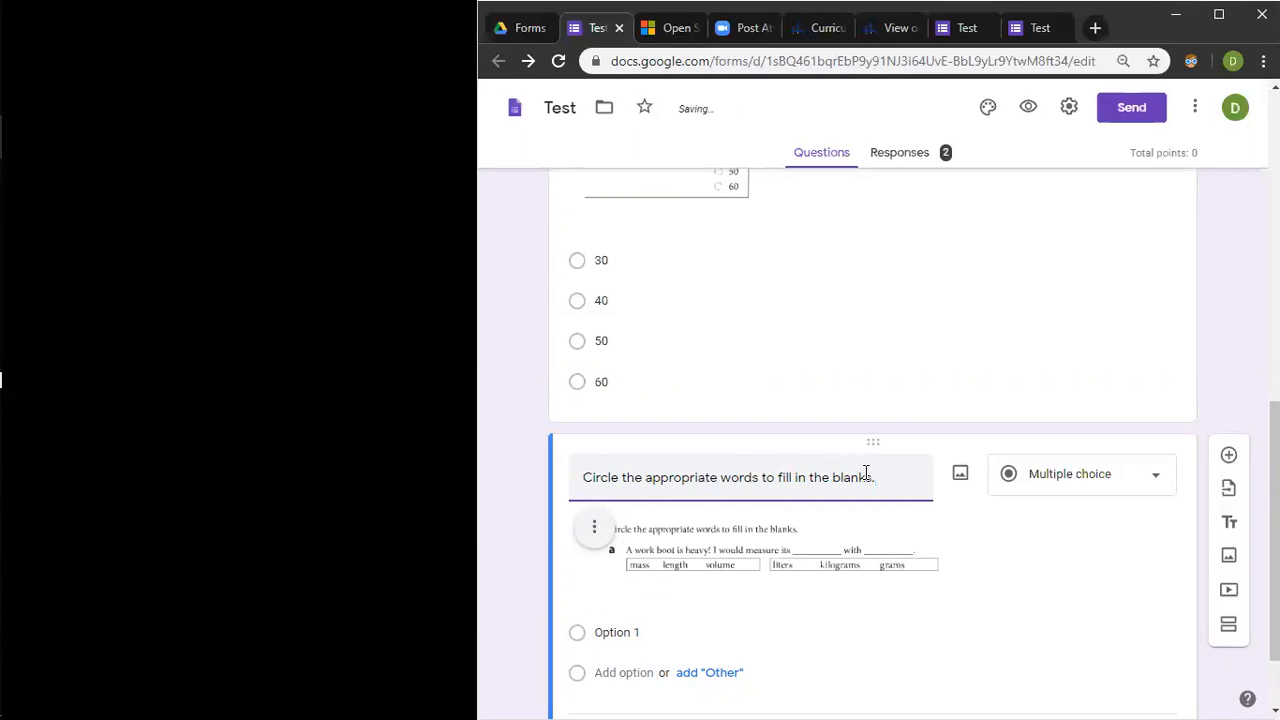
# Step: Try the Checkboxes type for the fill-in-the-blanks question, and change it to Checkbox grid
pyautogui.click(1060, 489)
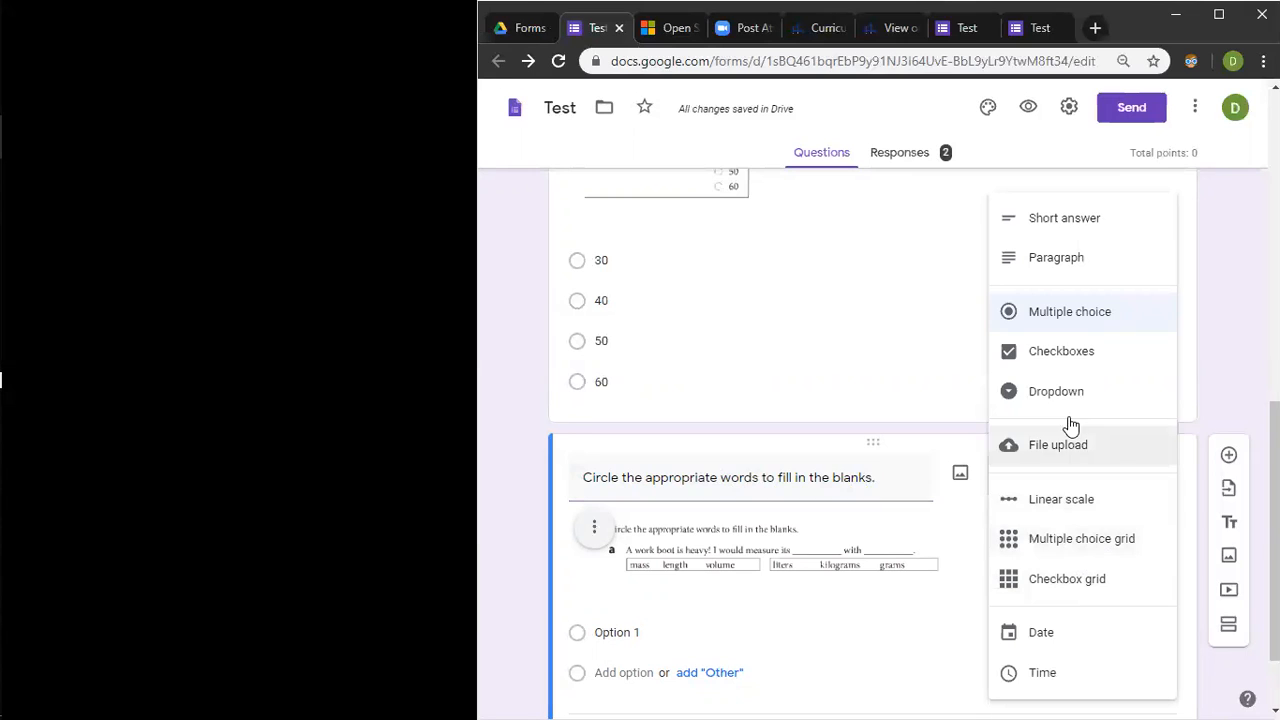
pyautogui.click(1050, 353)
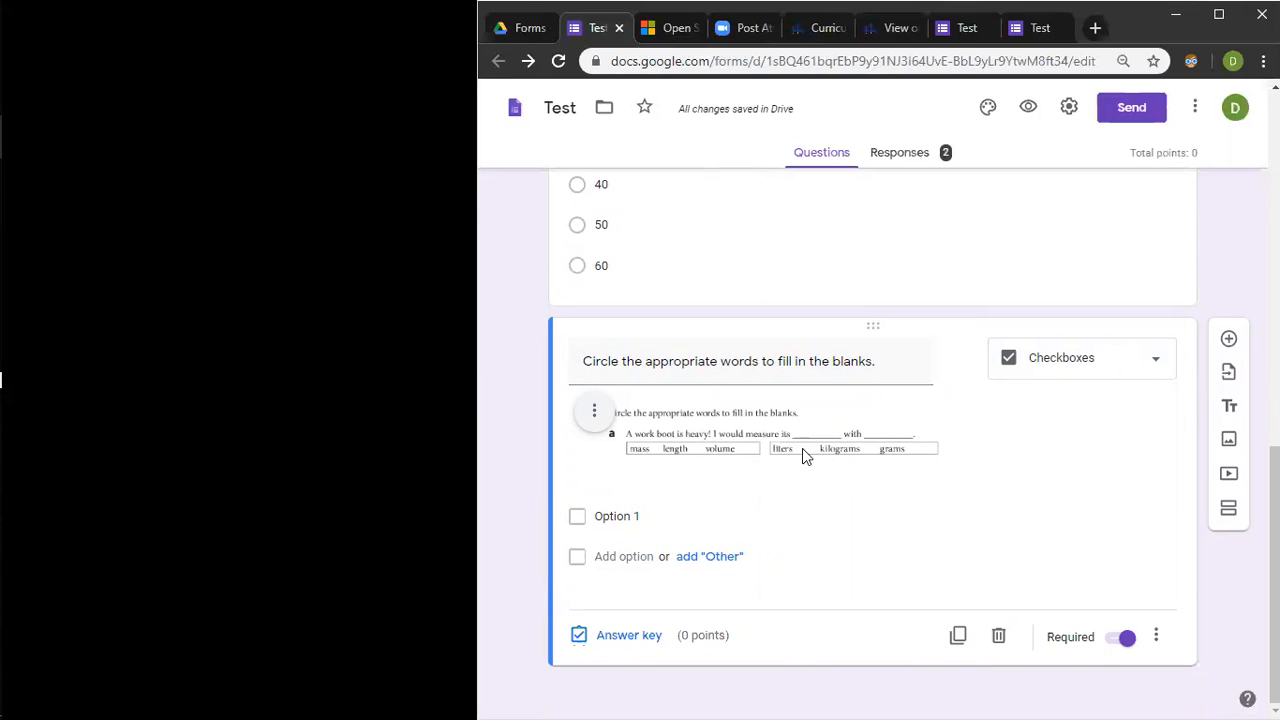
pyautogui.click(1056, 372)
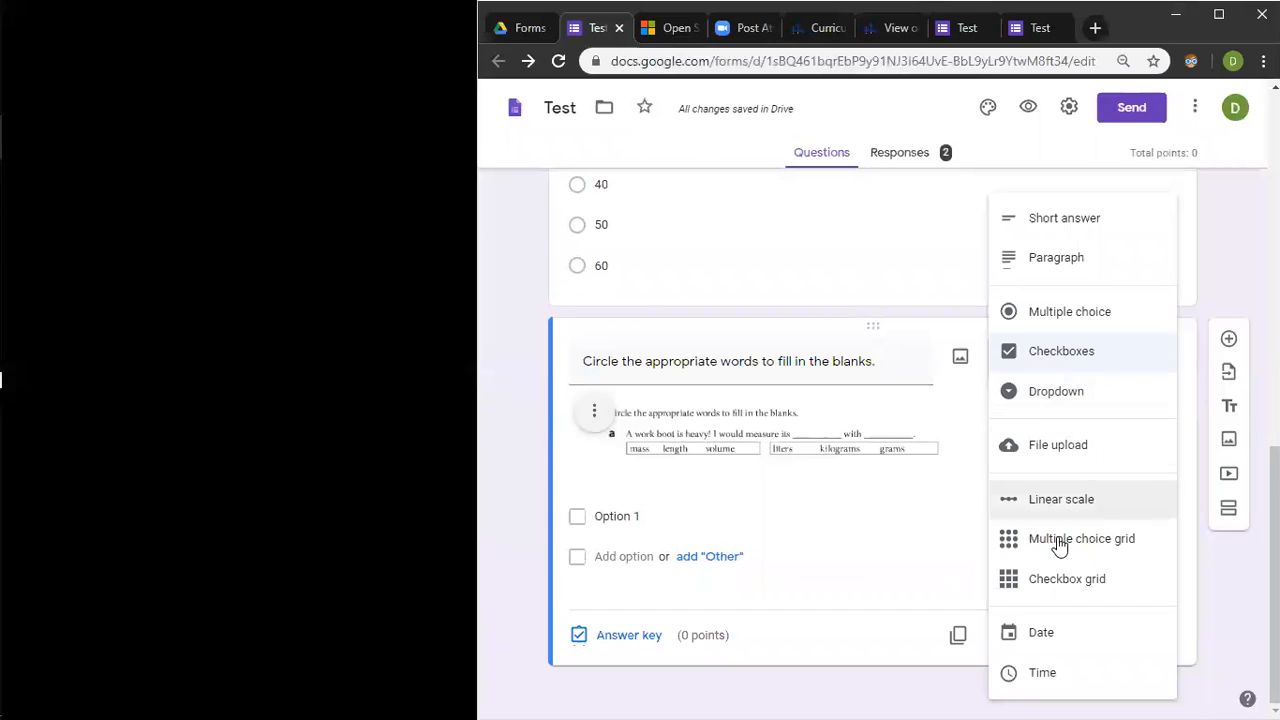
pyautogui.click(1057, 578)
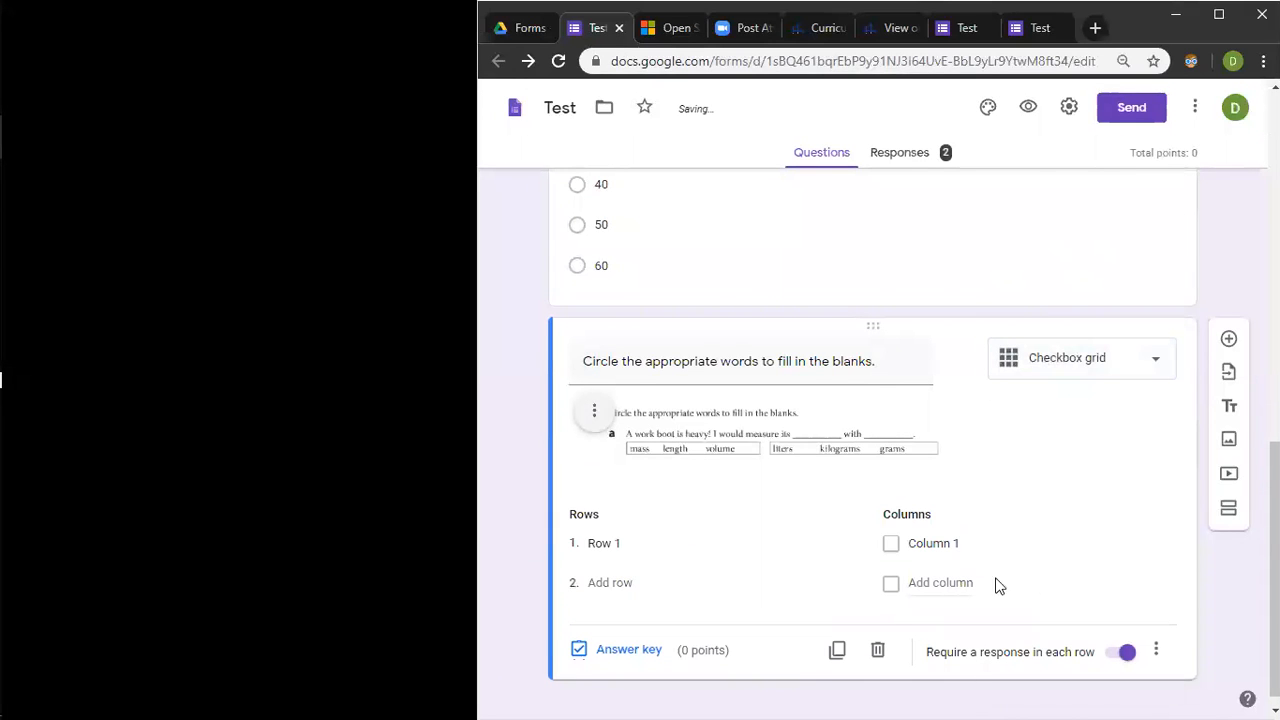
# Step: Name the grid's rows Mass, Length and Volume
pyautogui.click(612, 543)
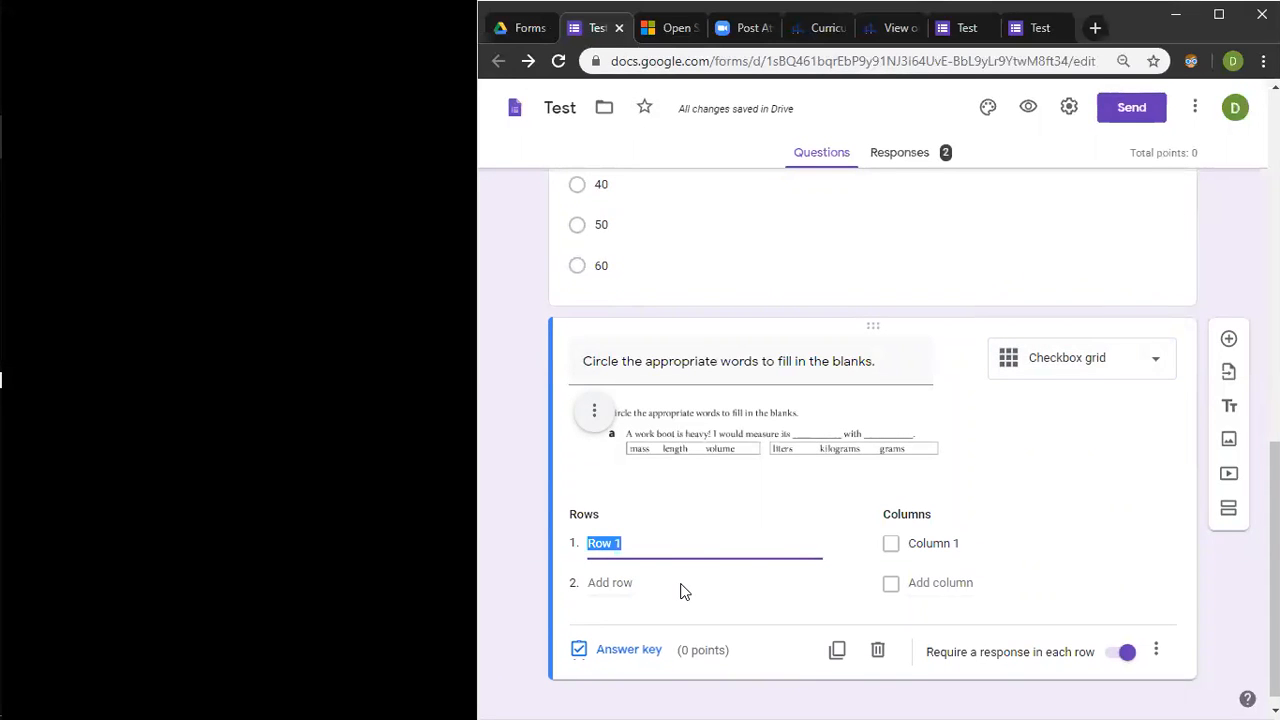
pyautogui.write('Mass')
pyautogui.click(680, 591)
pyautogui.click(607, 583)
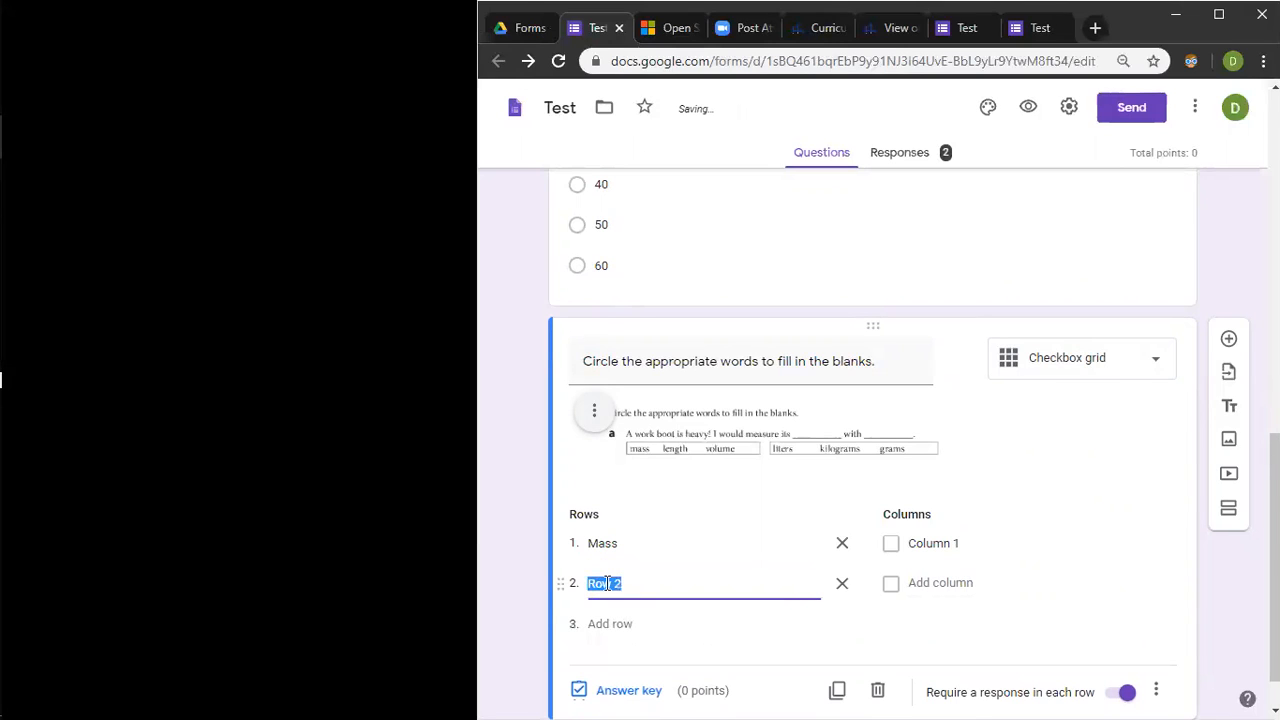
pyautogui.write('Length')
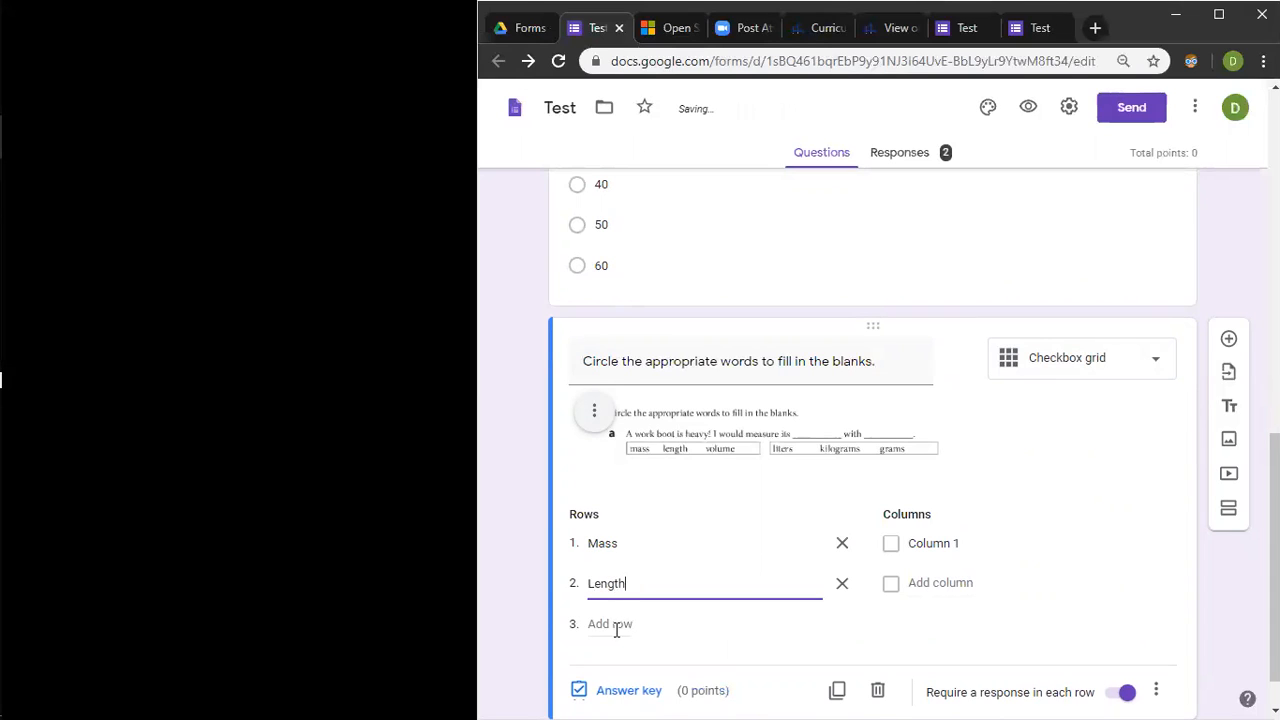
pyautogui.click(615, 624)
pyautogui.write('Volume')
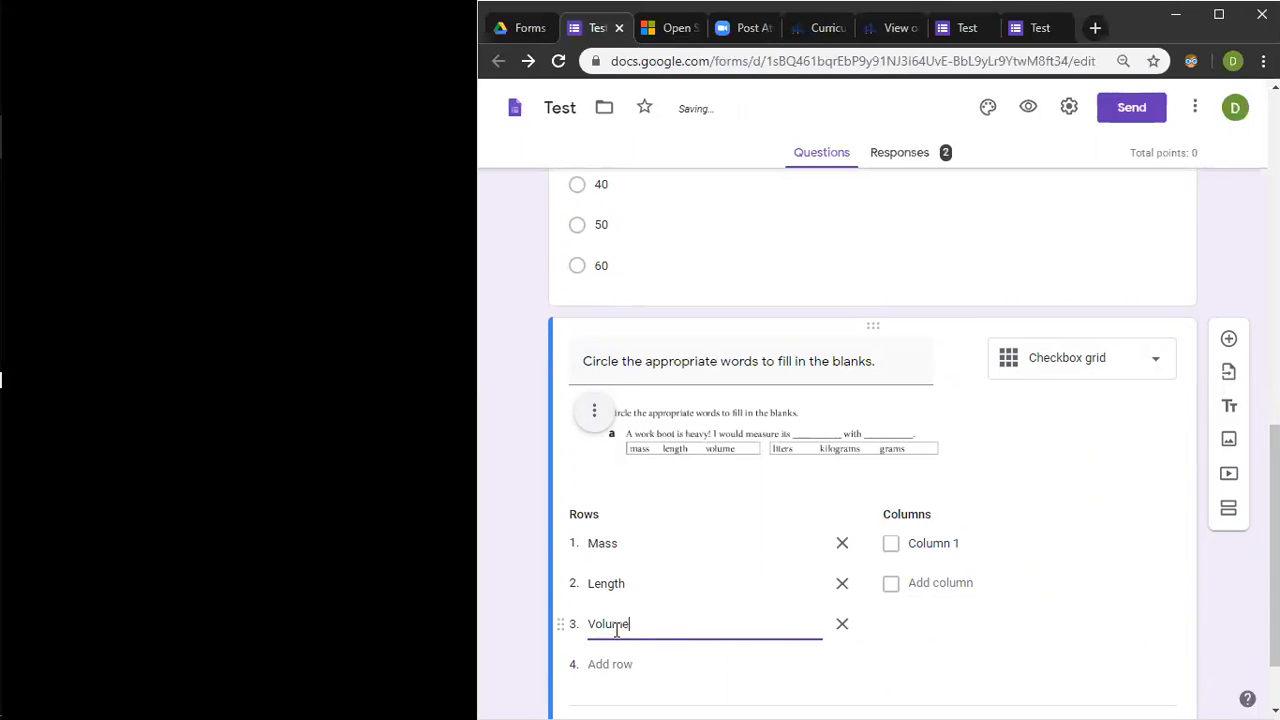
# Step: Name the grid's columns Liters, Kilograms and Grams, and change the question type to Multiple choice grid
pyautogui.click(946, 541)
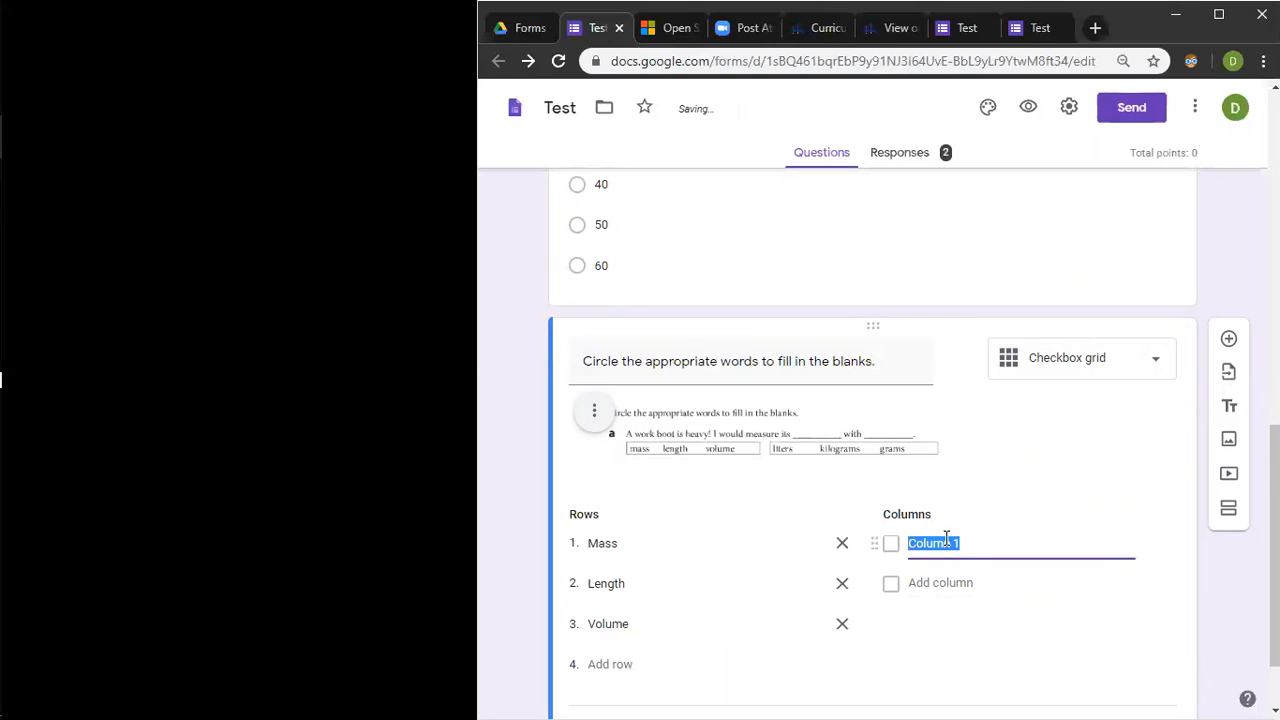
pyautogui.write('Liters')
pyautogui.click(935, 588)
pyautogui.write('Kilograms')
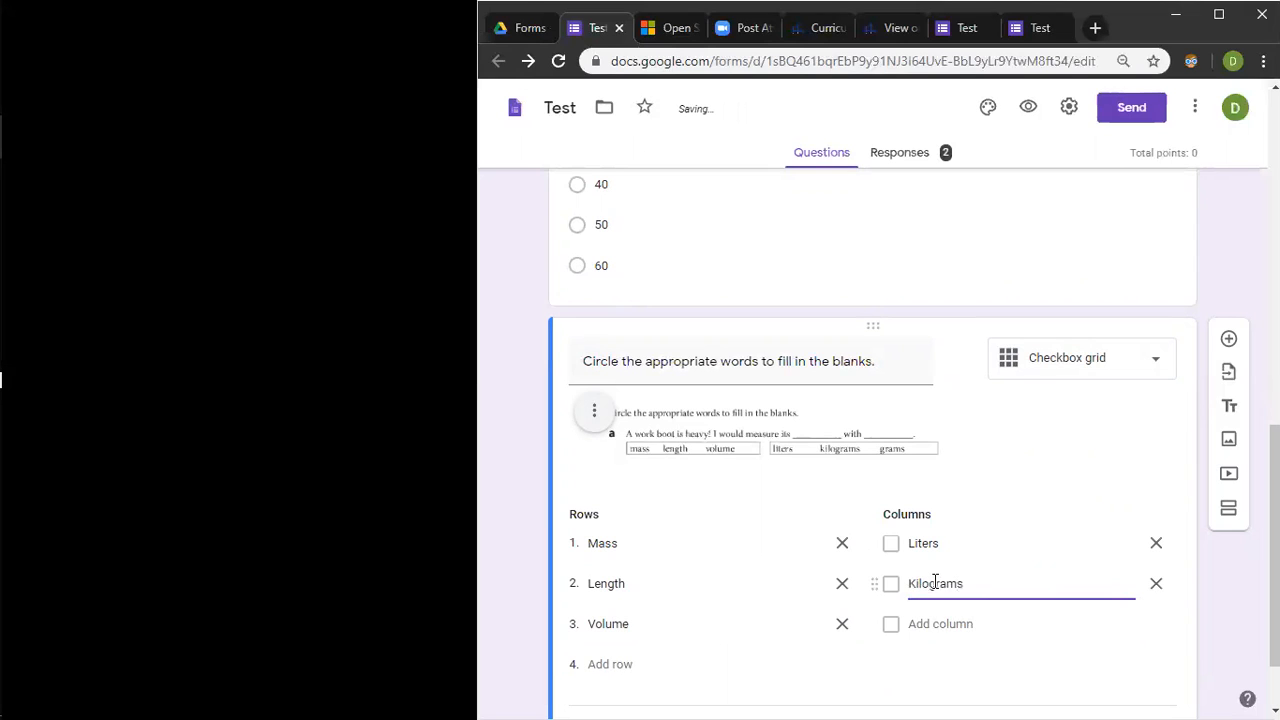
pyautogui.click(934, 624)
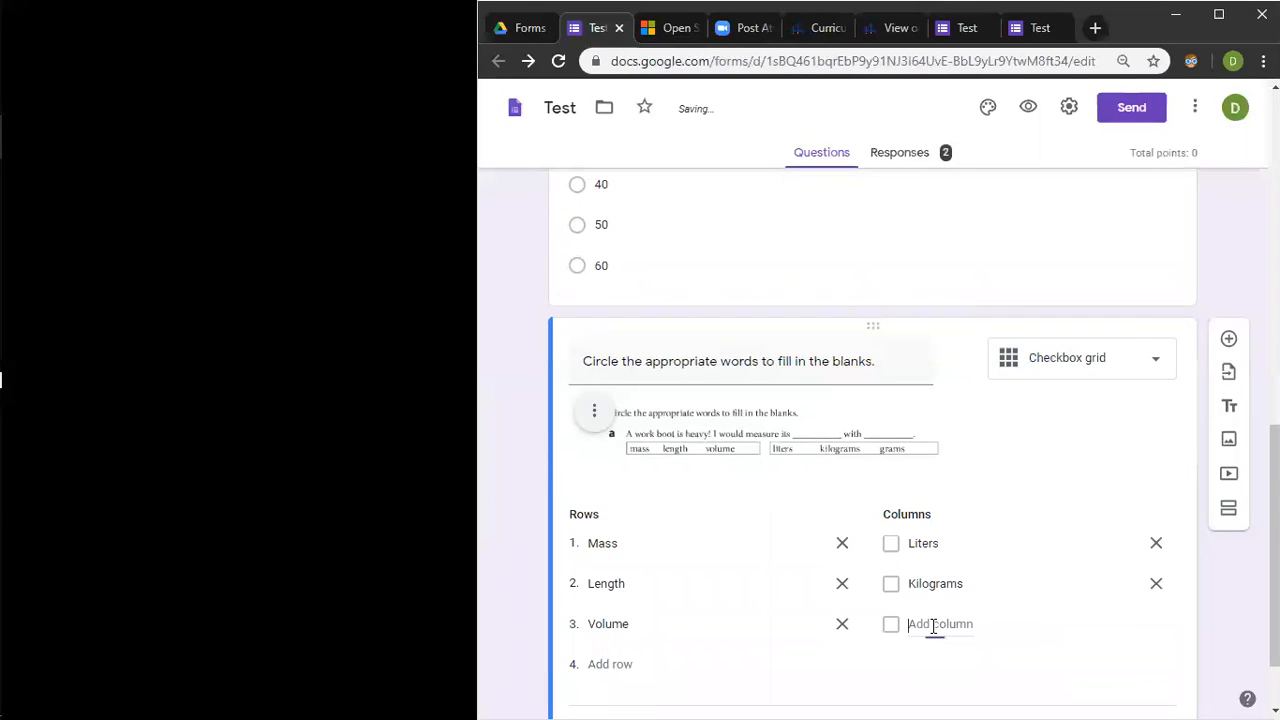
pyautogui.write('Grams')
pyautogui.click(1123, 473)
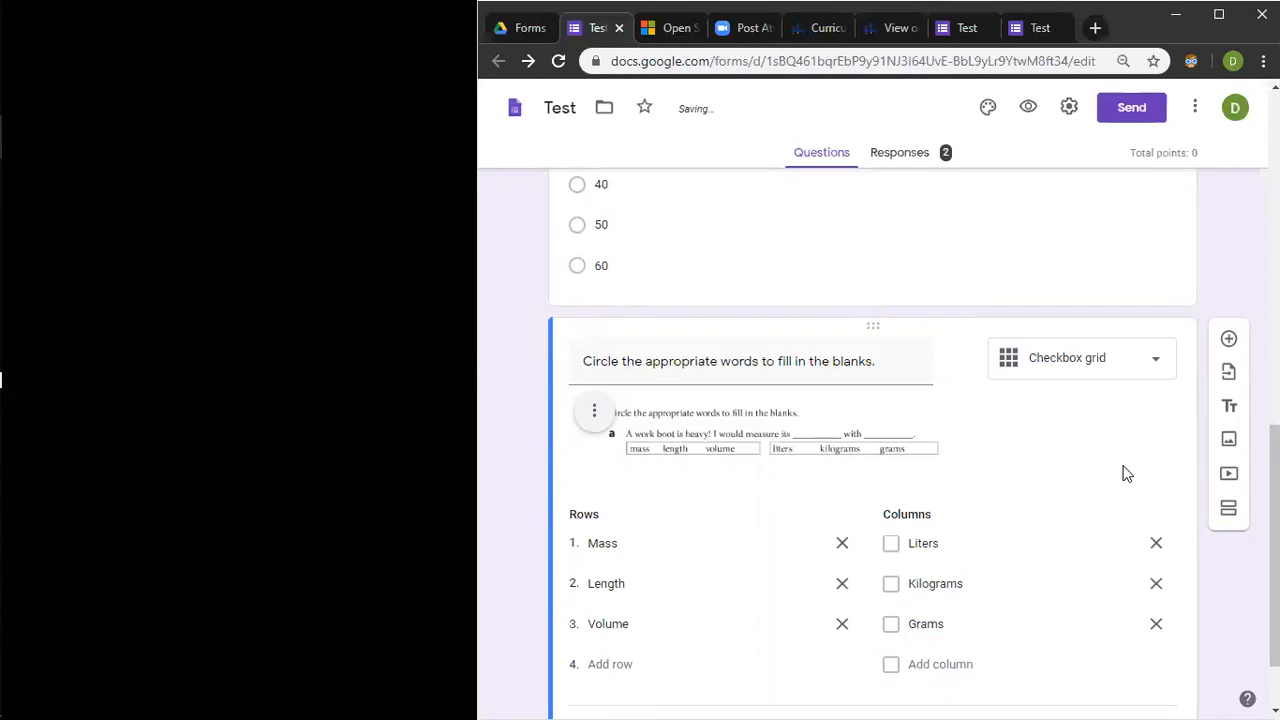
pyautogui.click(1086, 349)
pyautogui.click(1066, 446)
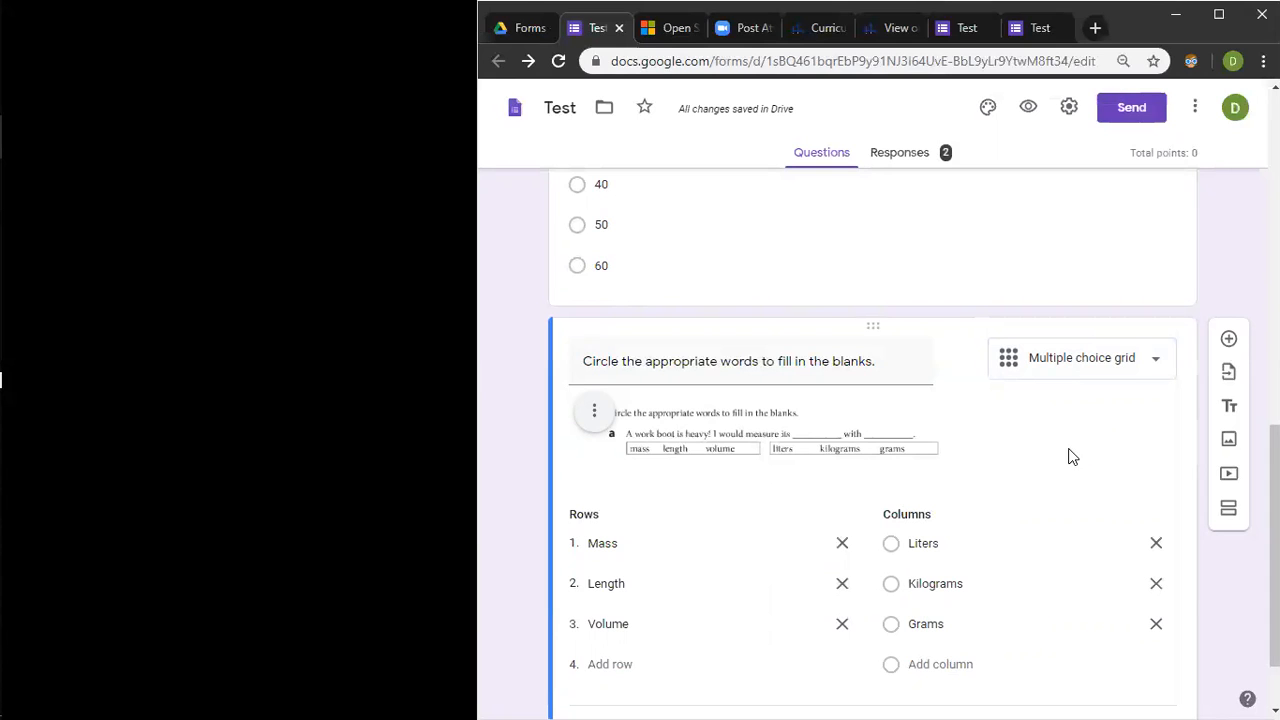
# Step: Reload the respondent view of the Test form and examine how the multiple choice grid question is laid out
pyautogui.click(1008, 36)
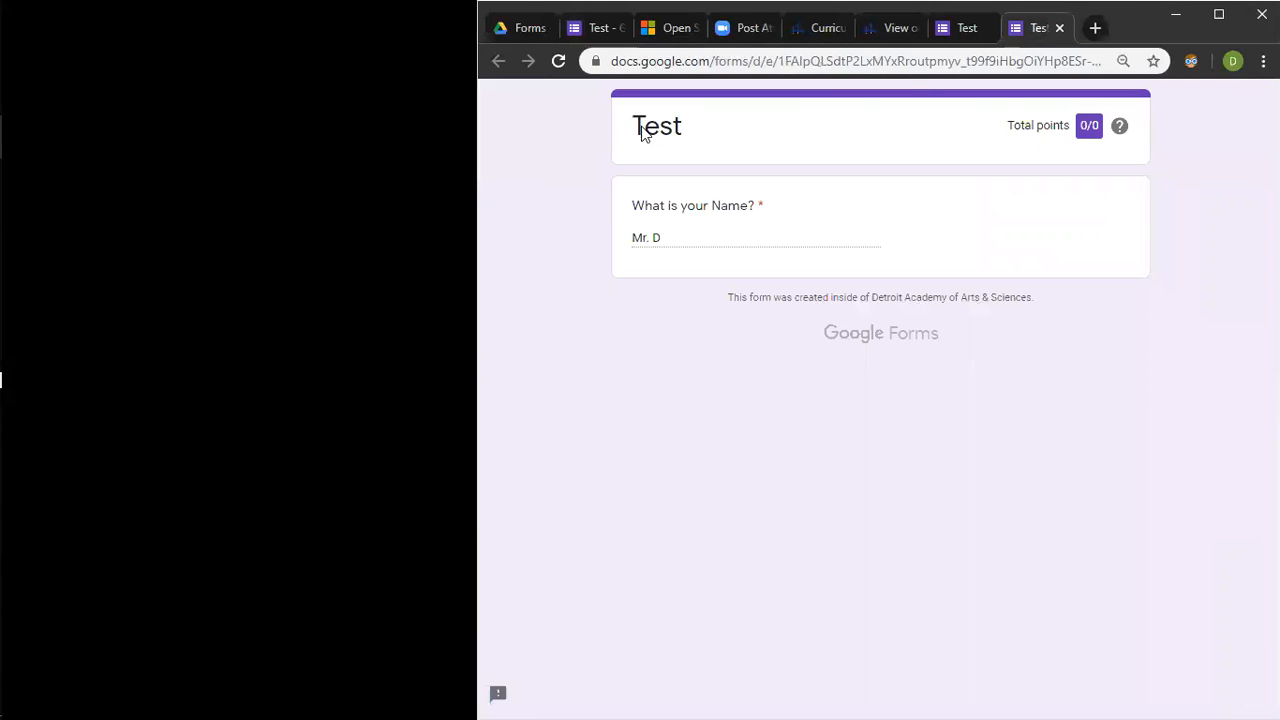
pyautogui.click(554, 55)
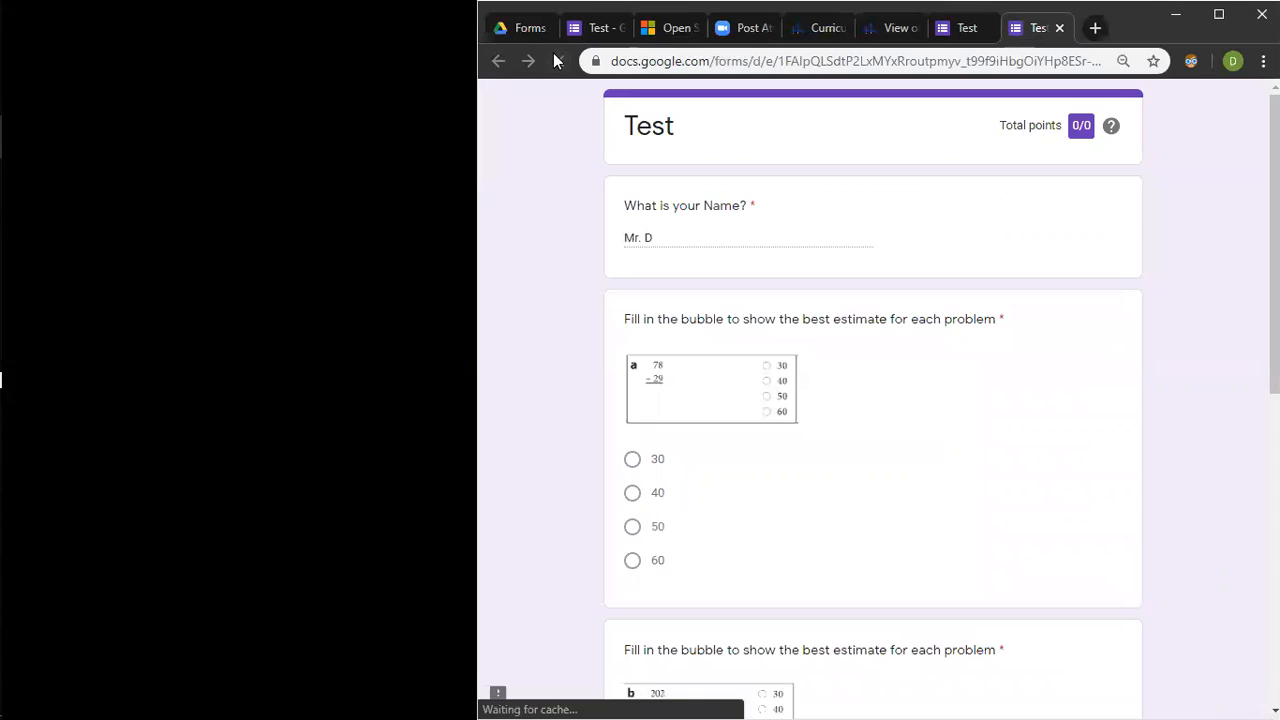
pyautogui.scroll(-6, 872, 400)
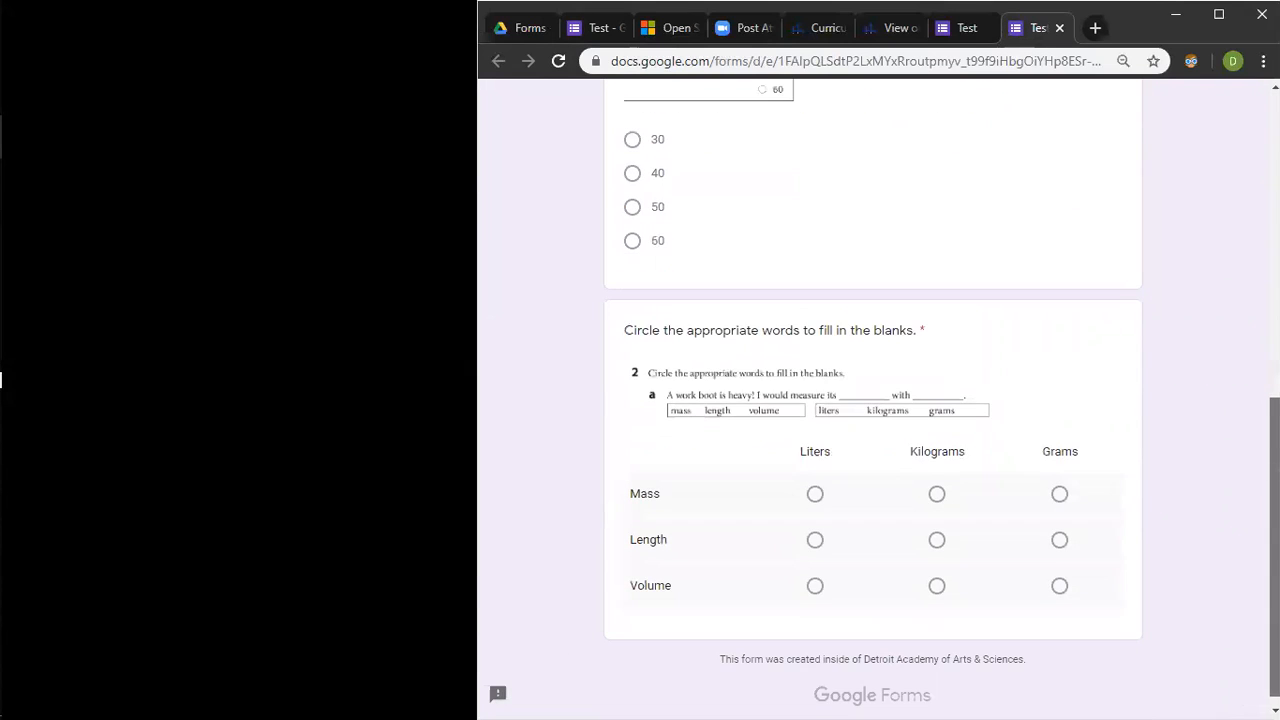
pyautogui.moveTo(1275, 541); pyautogui.dragTo(1275, 549)
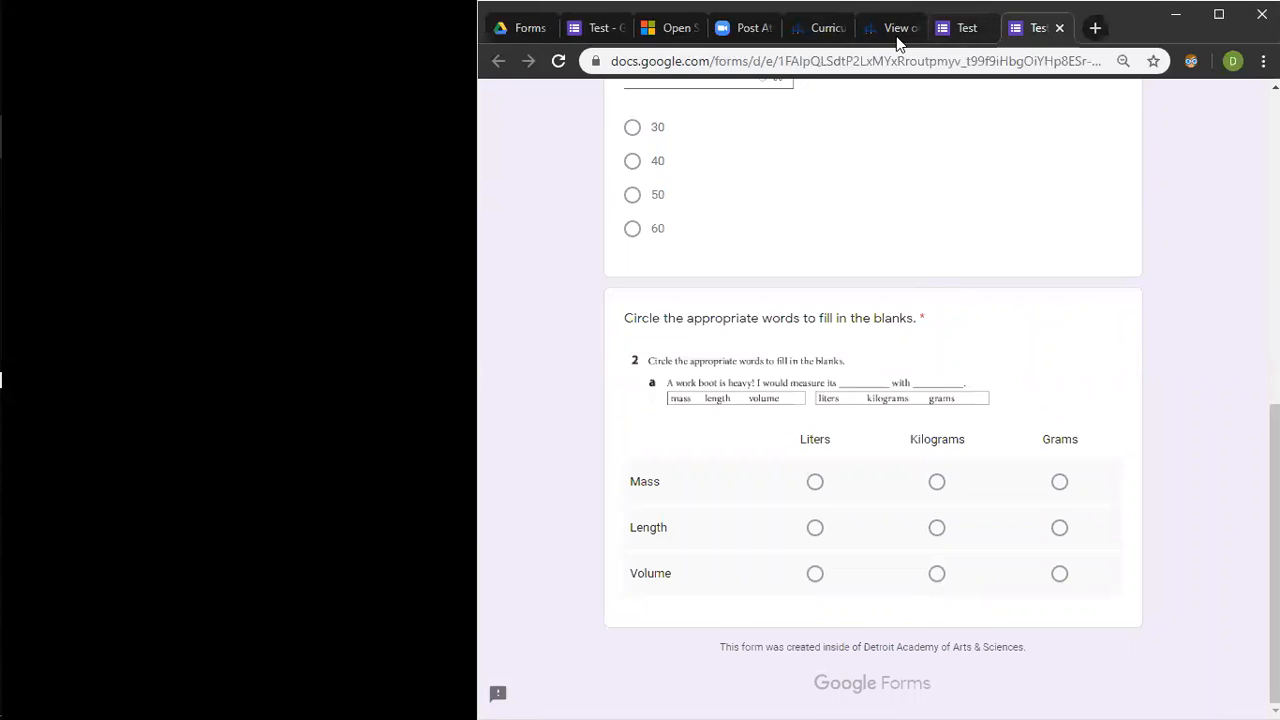
# Step: Return to the Test form editor and change the fill-in-the-blanks question's type to Checkboxes
pyautogui.click(958, 28)
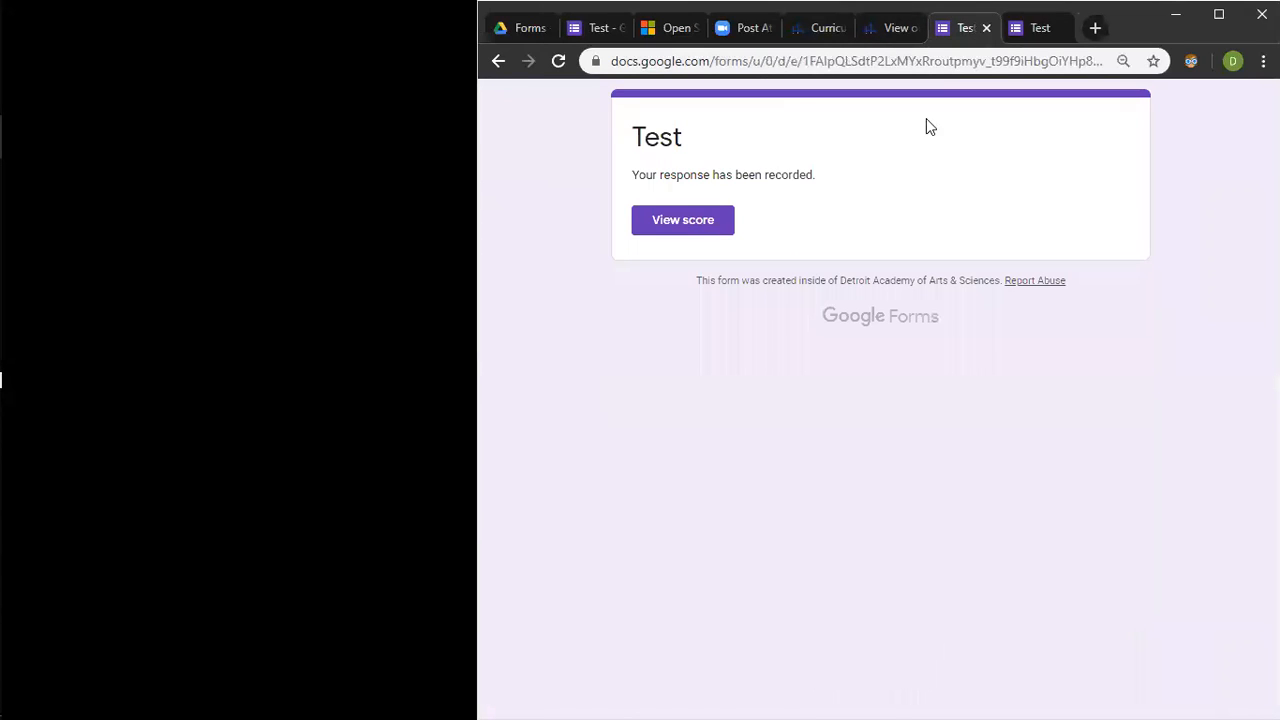
pyautogui.click(590, 28)
pyautogui.click(1086, 364)
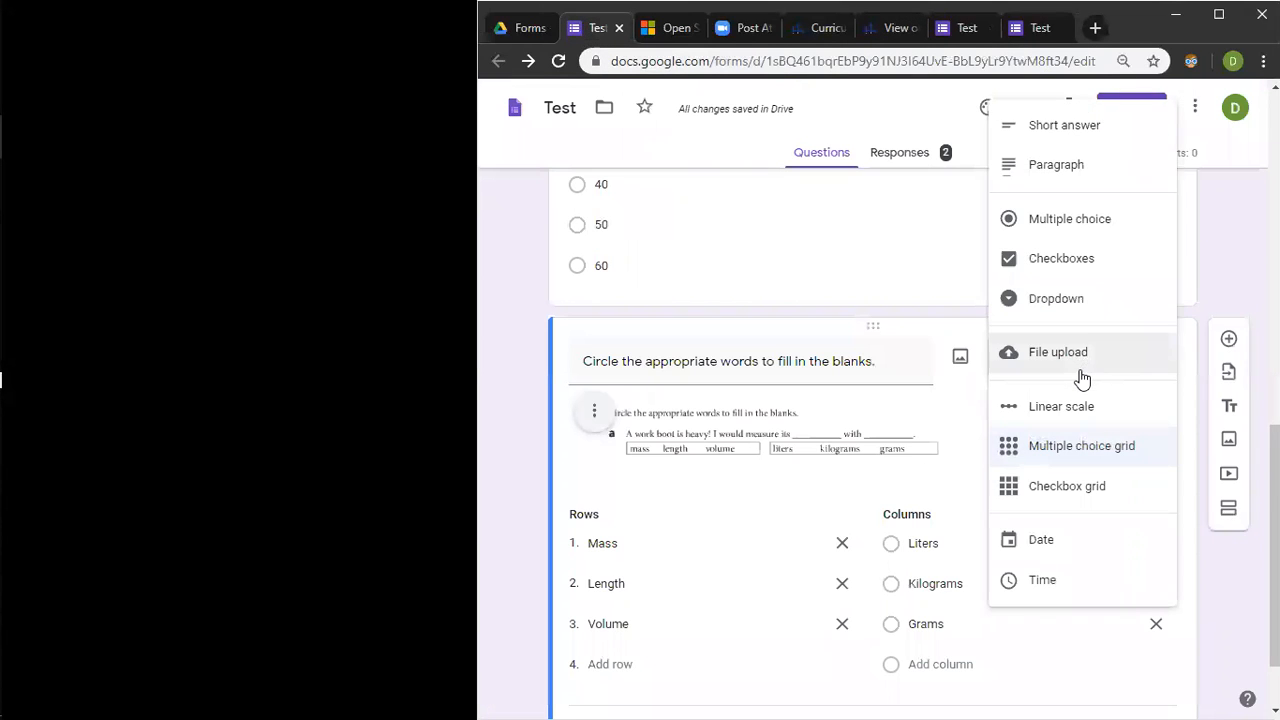
pyautogui.click(1068, 264)
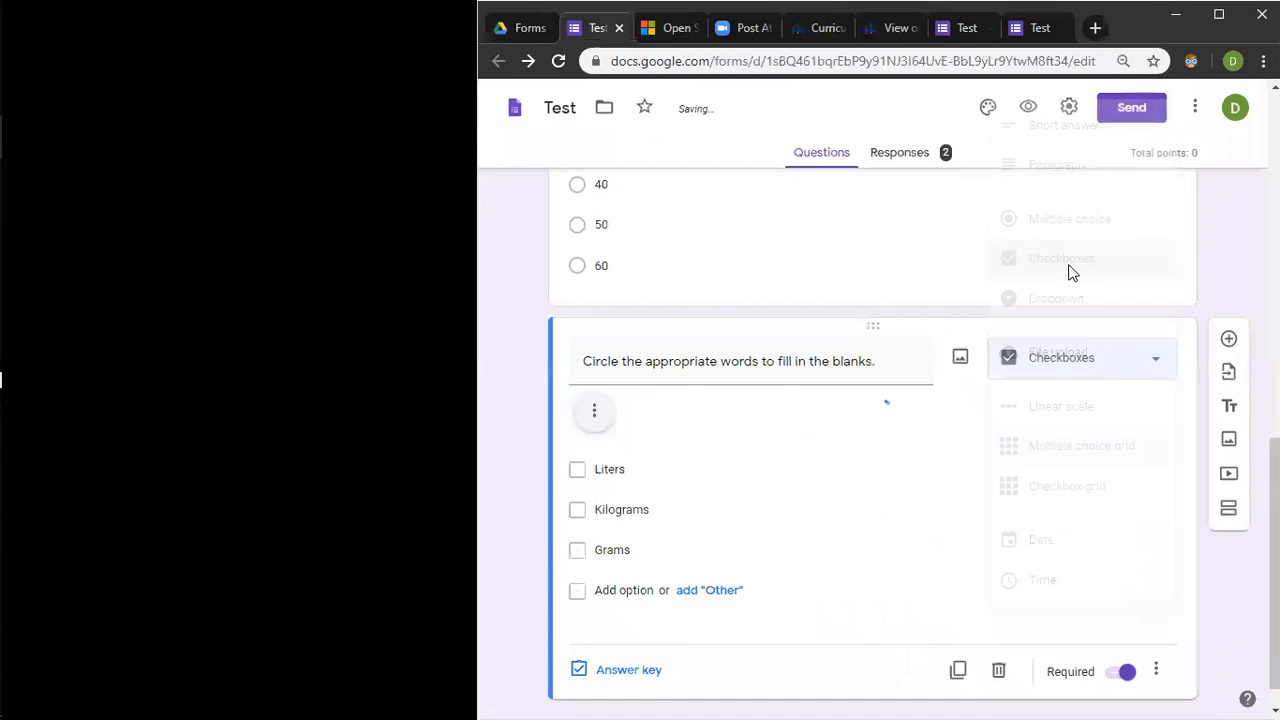
# Step: Reload the respondent view of the Test form and check how the fill-in-the-blanks question looks with checkboxes
pyautogui.click(1020, 27)
pyautogui.click(558, 61)
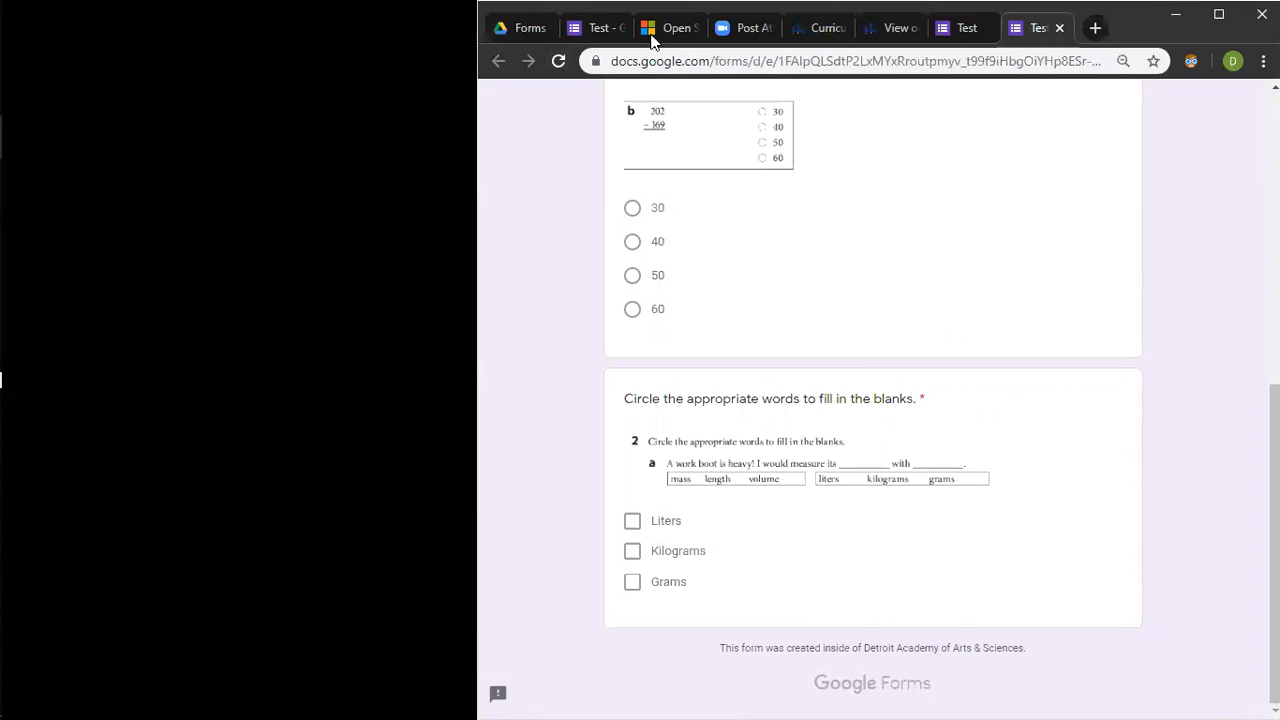
pyautogui.click(350, 272)
pyautogui.click(540, 150)
# Step: In the form editor, add the checkbox options Mass, Length and Volume to the fill-in-the-blanks question
pyautogui.click(592, 30)
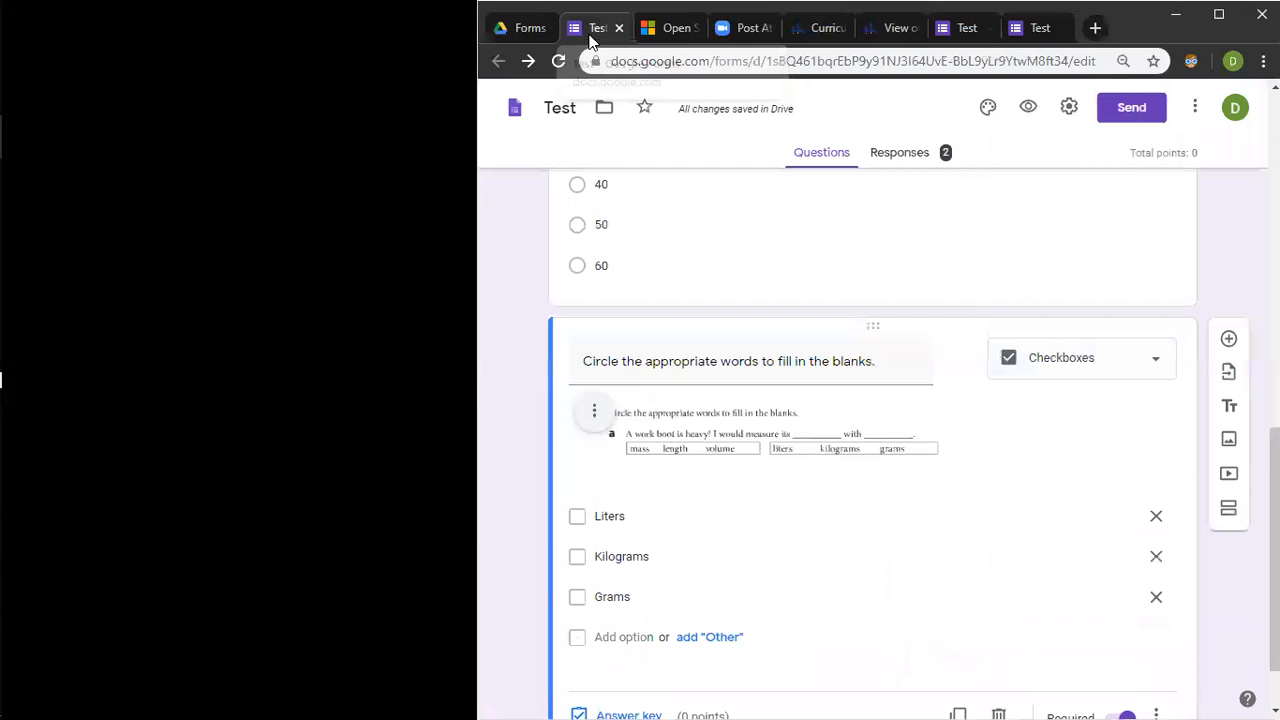
pyautogui.click(612, 637)
pyautogui.write('liters')
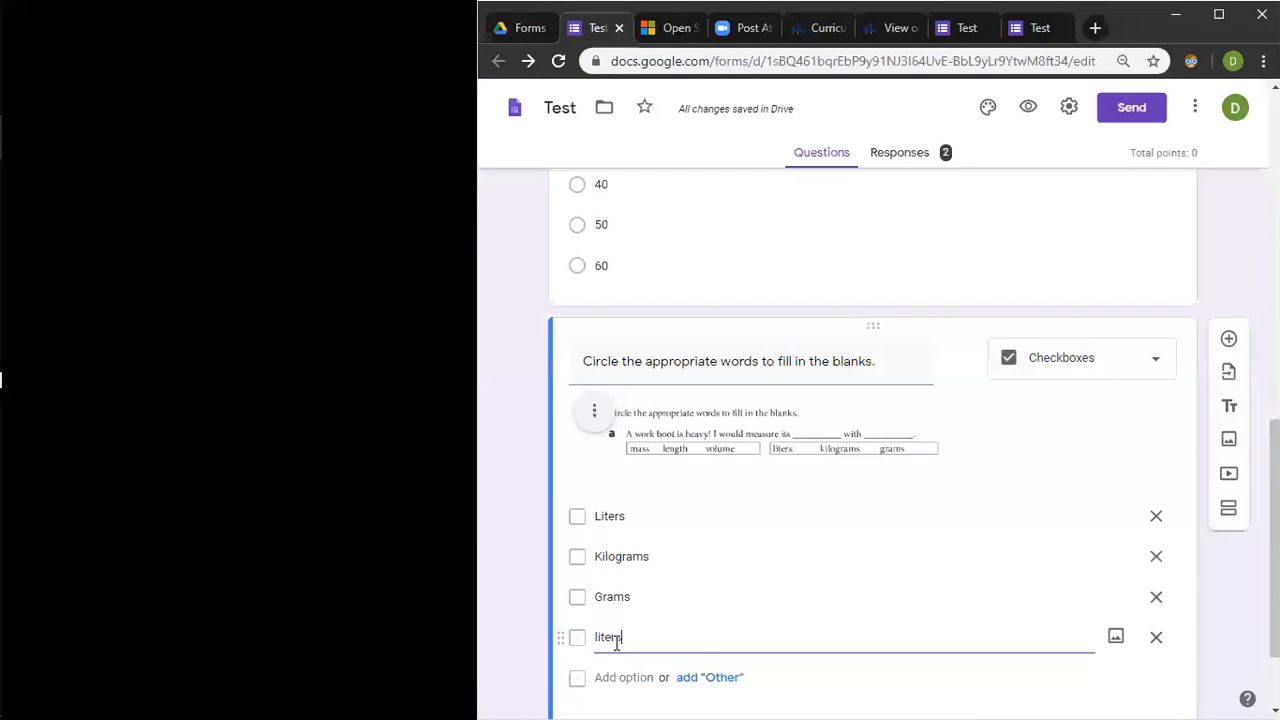
pyautogui.click(614, 677)
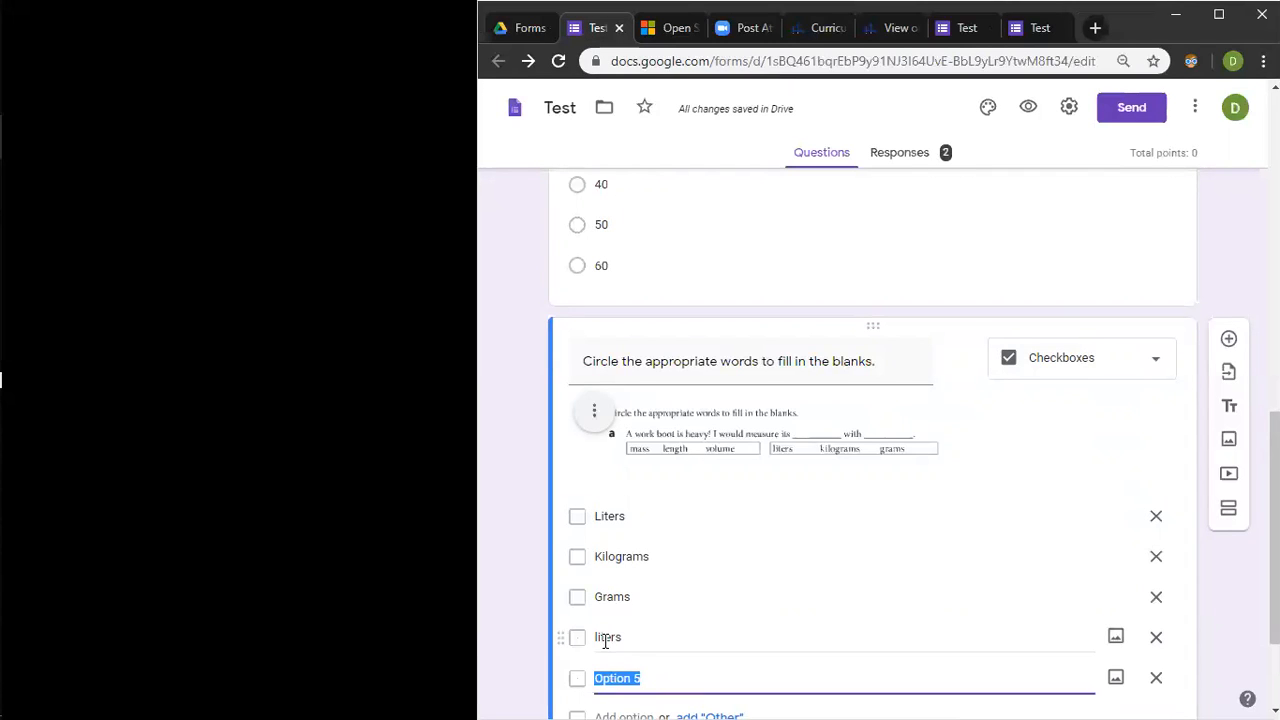
pyautogui.doubleClick(605, 640)
pyautogui.write('Mass')
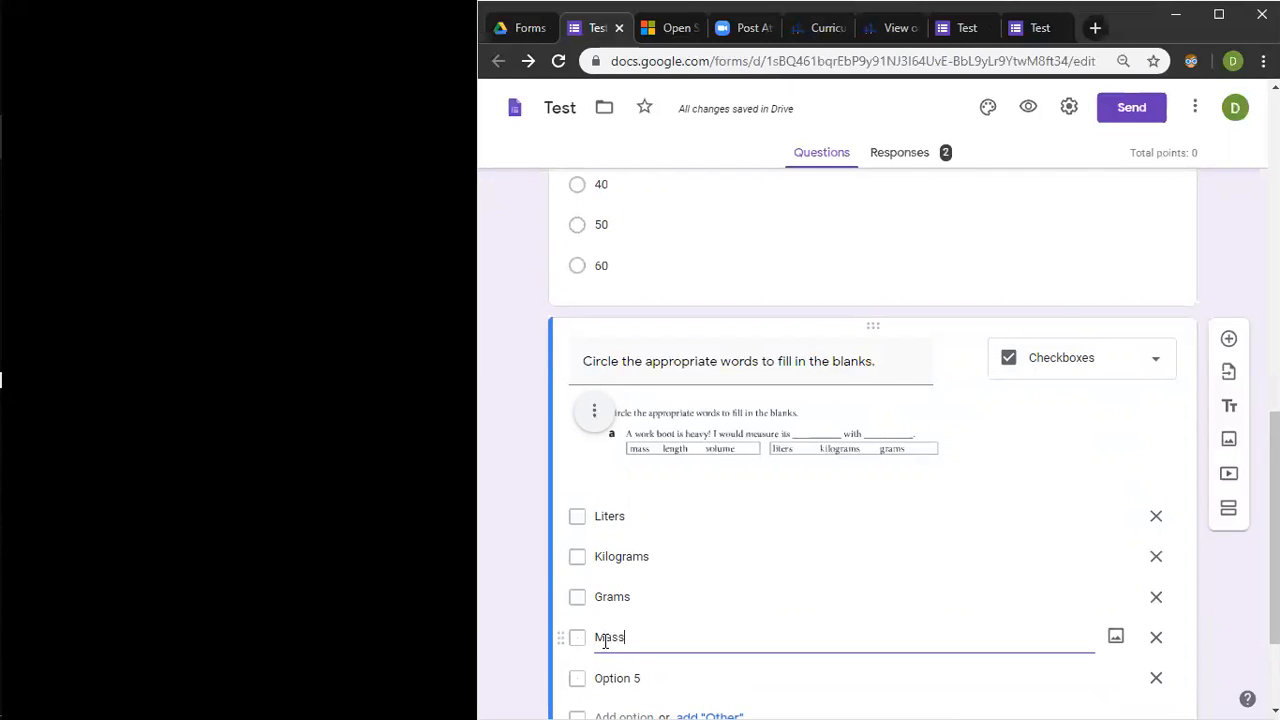
pyautogui.click(600, 679)
pyautogui.write('Length')
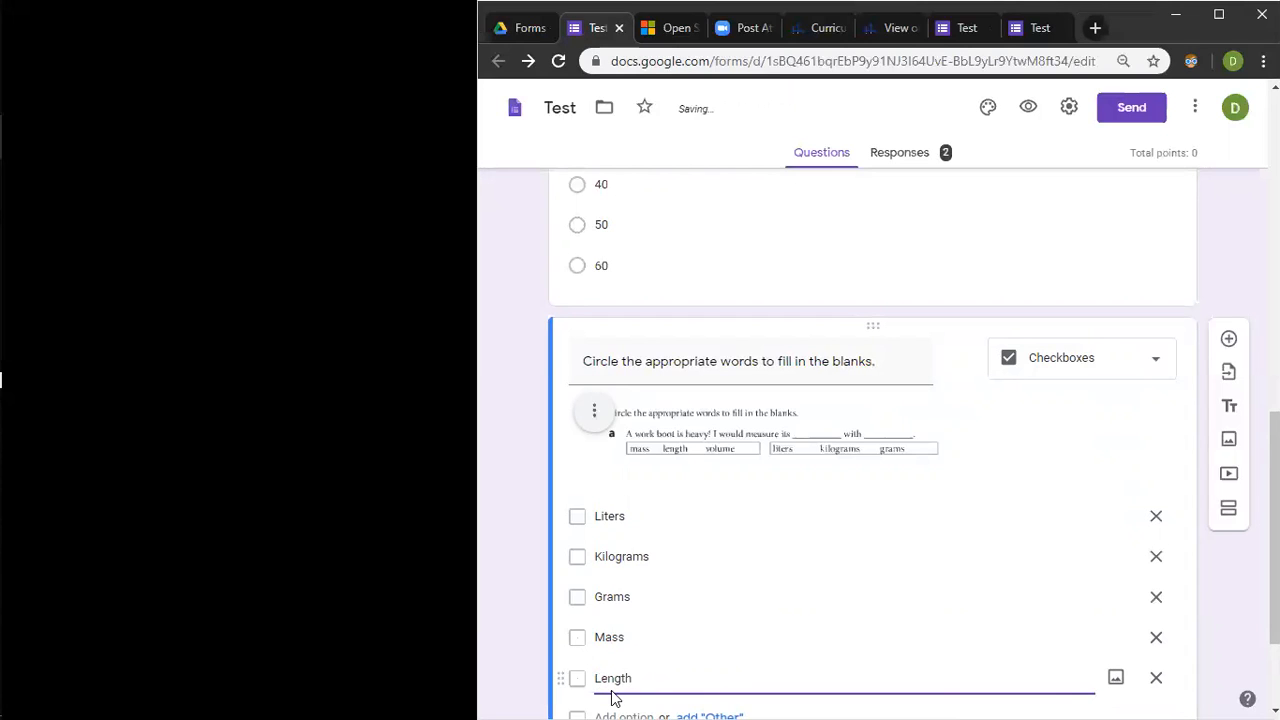
pyautogui.press('Return')
pyautogui.write('G')
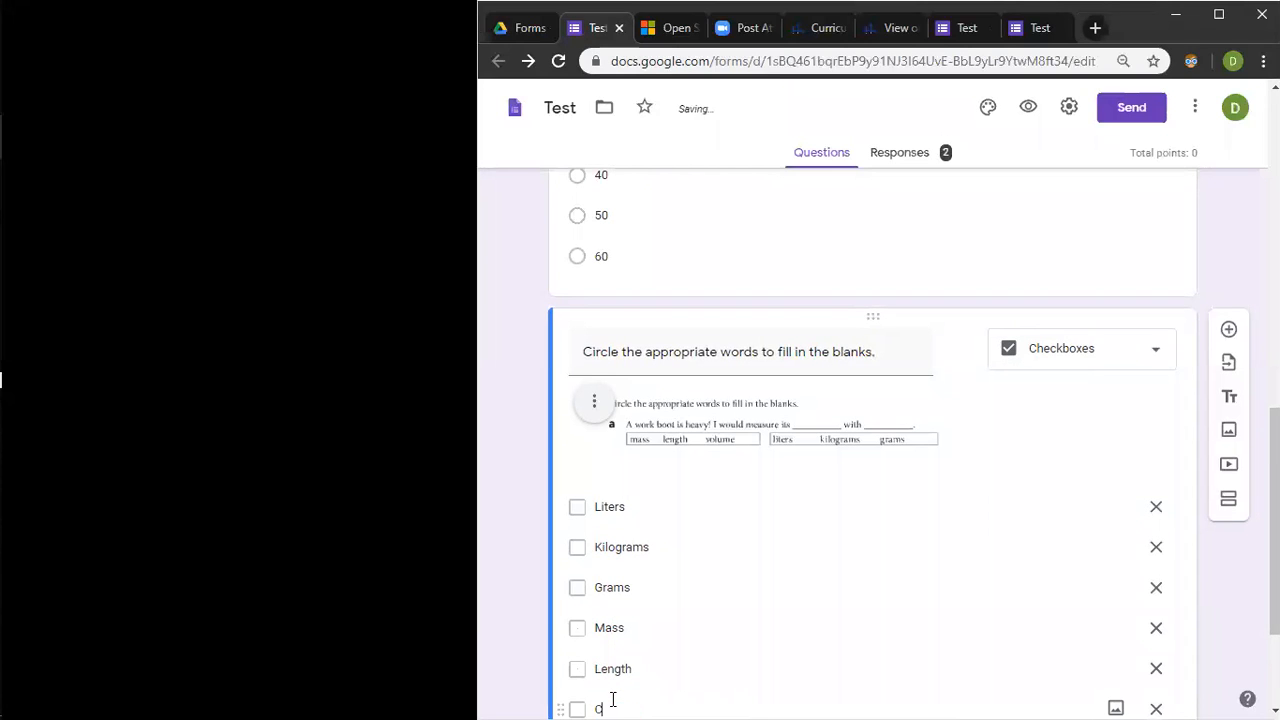
pyautogui.write('olume')
# Step: Reload the respondent view and examine the fill-in-the-blanks question's extended list of checkbox options
pyautogui.click(1030, 29)
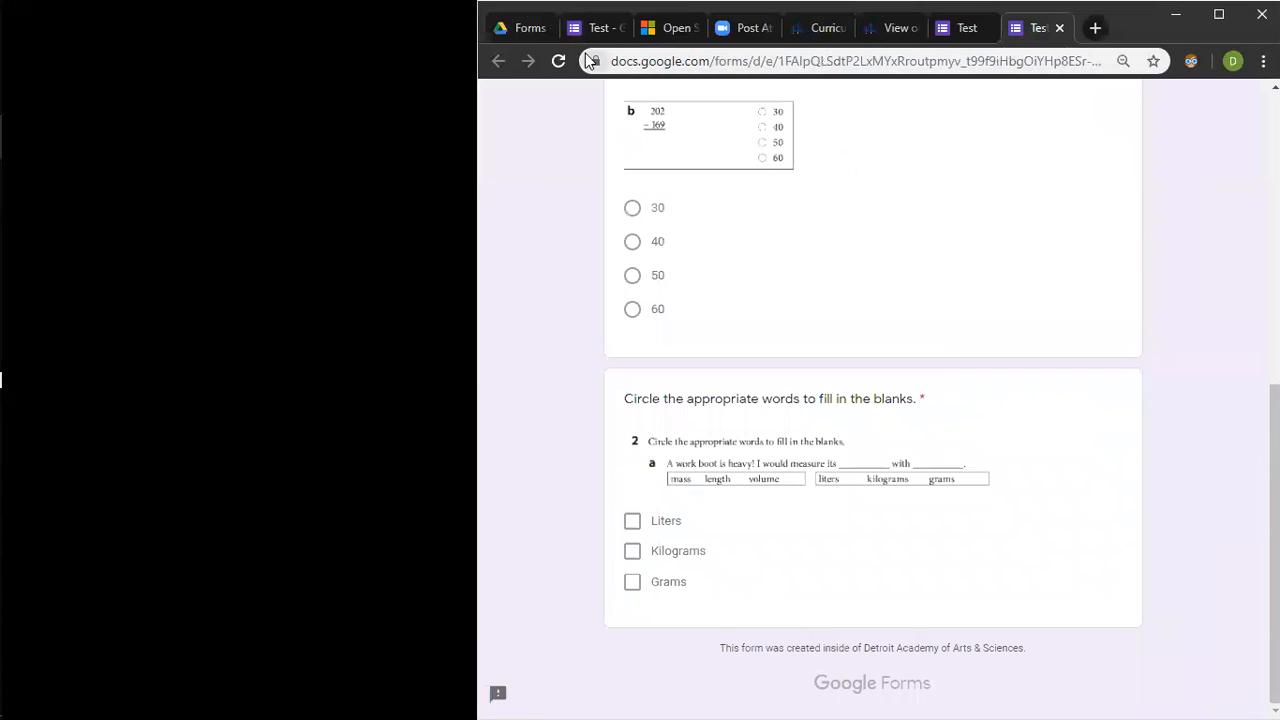
pyautogui.click(549, 62)
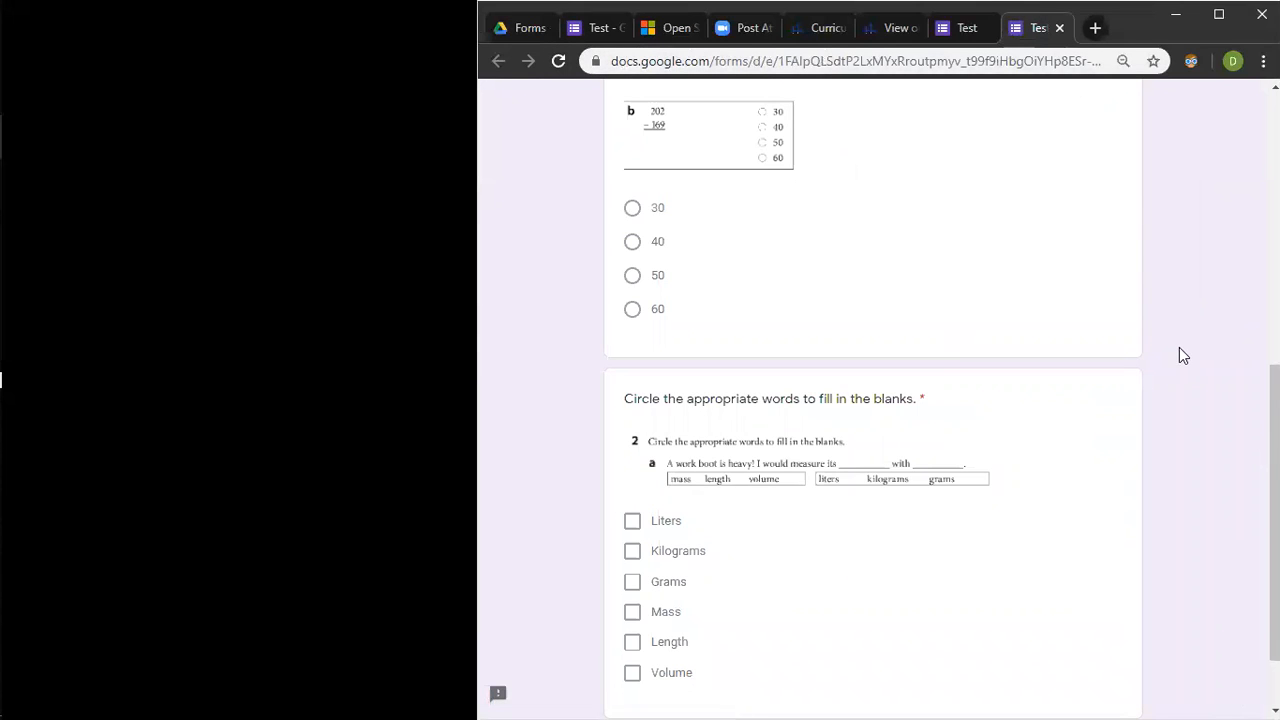
pyautogui.scroll(-1, 872, 400)
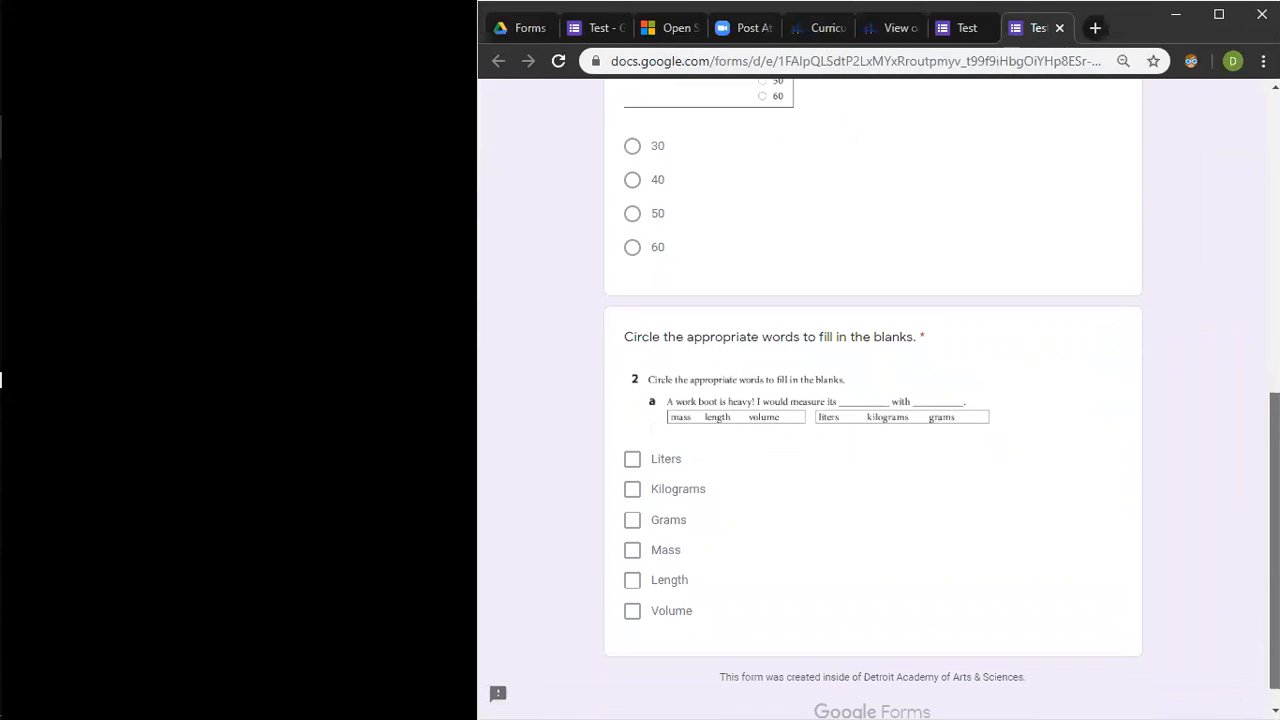
pyautogui.scroll(-1, 1130, 520)
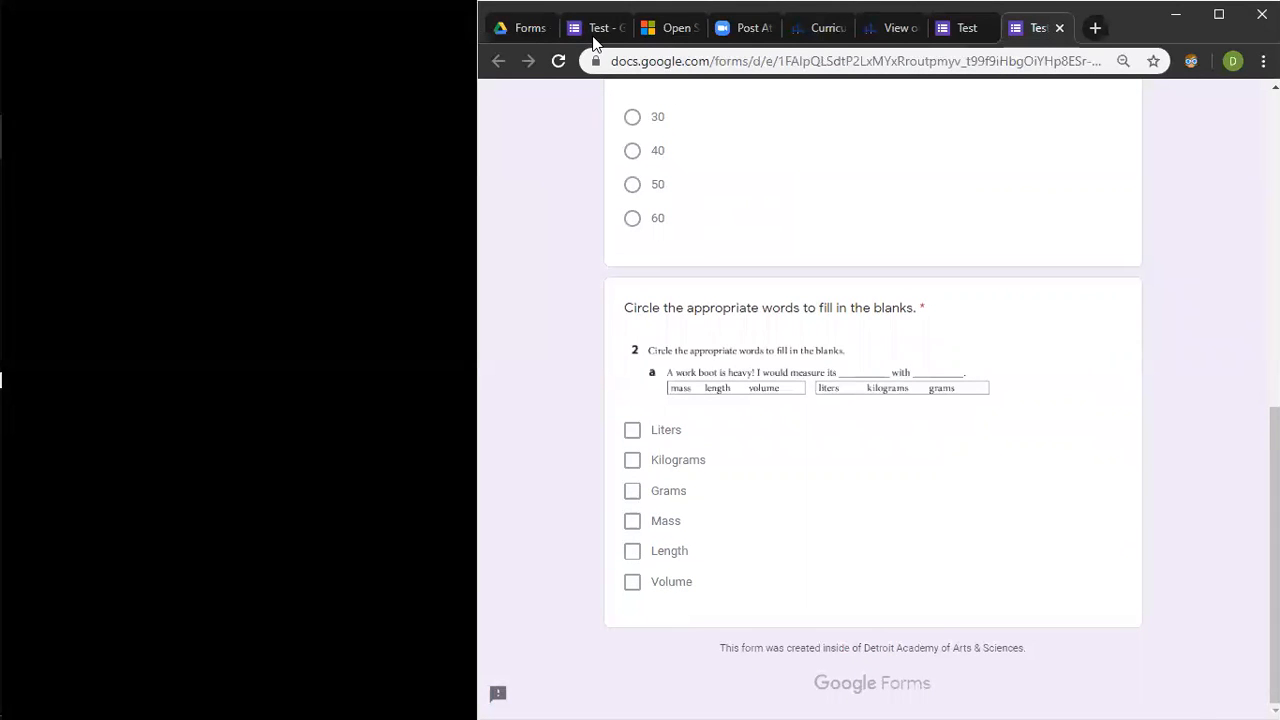
pyautogui.doubleClick(555, 171)
# Step: Add a new question below the fill-in-the-blanks question in the editor and insert the image file Story problem into it
pyautogui.click(590, 28)
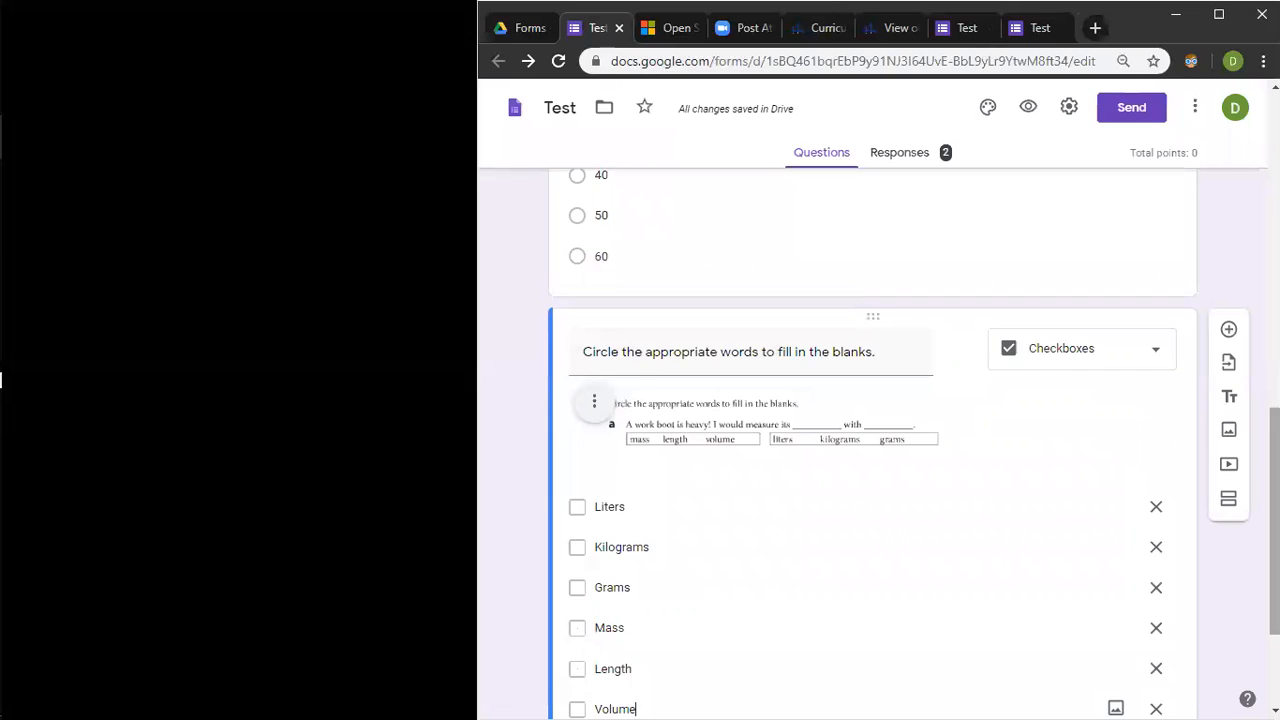
pyautogui.scroll(-1, 1274, 550)
pyautogui.scroll(-1, 1243, 586)
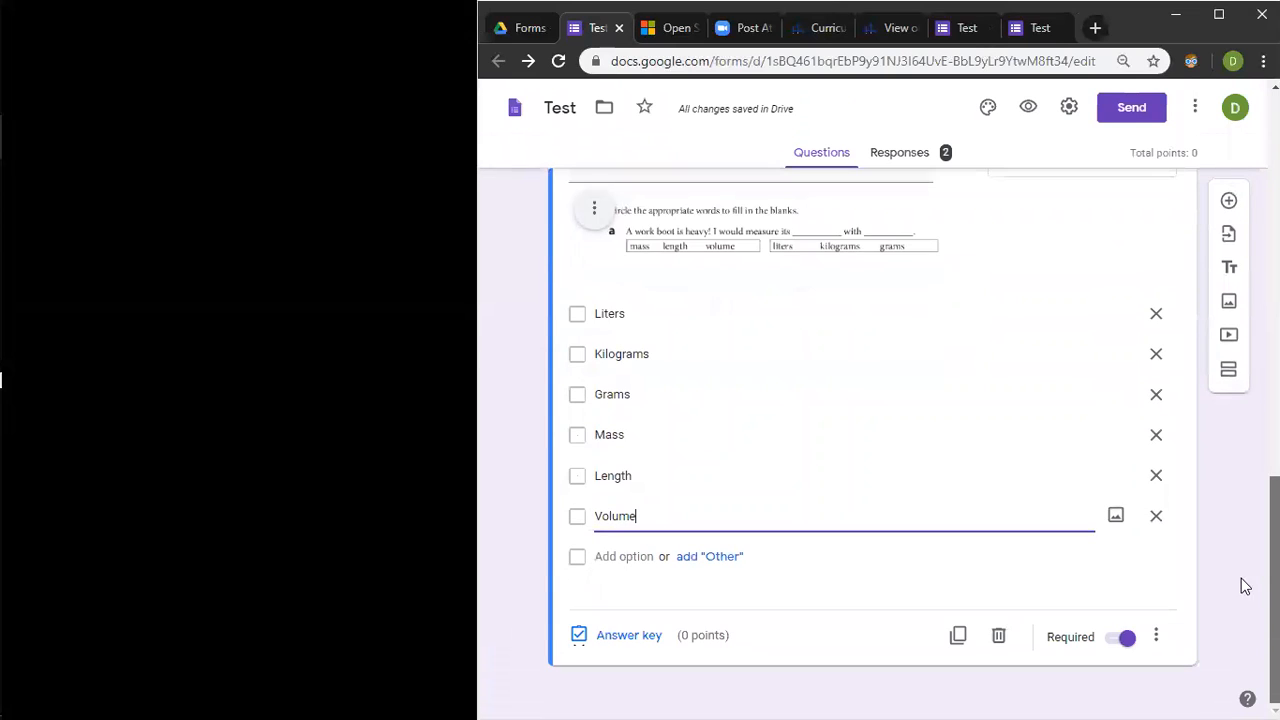
pyautogui.click(1237, 205)
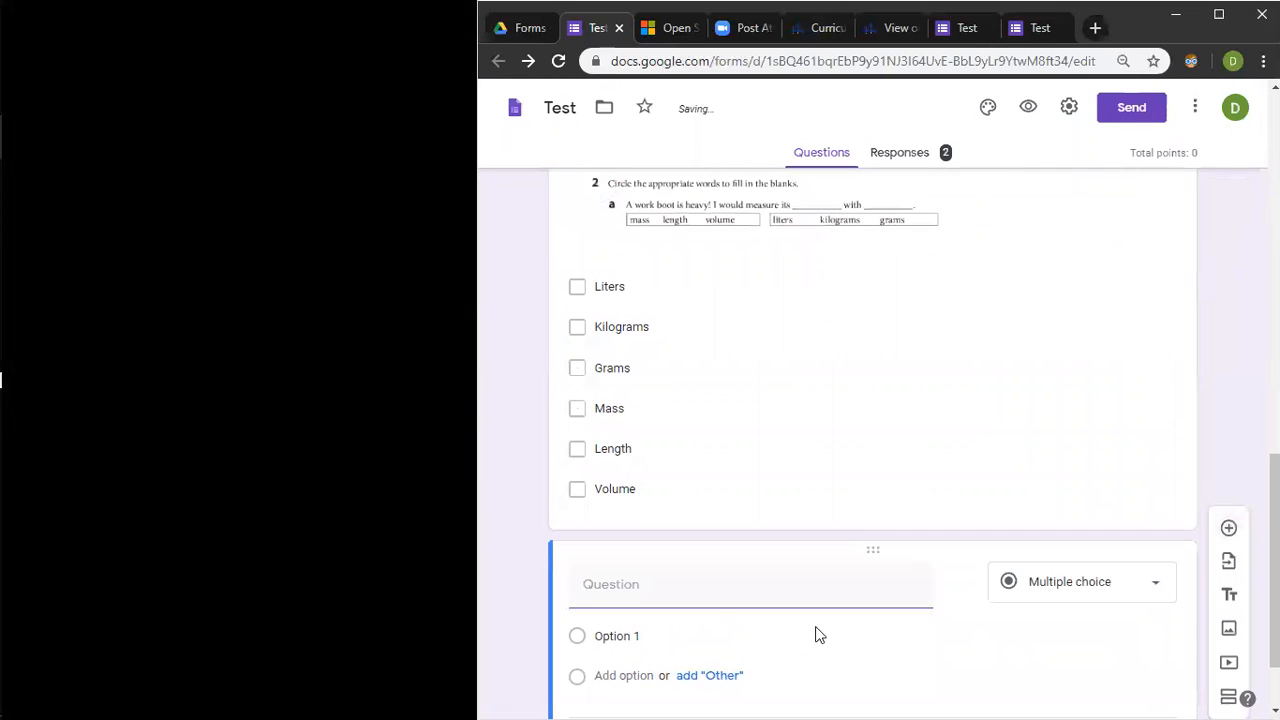
pyautogui.click(961, 584)
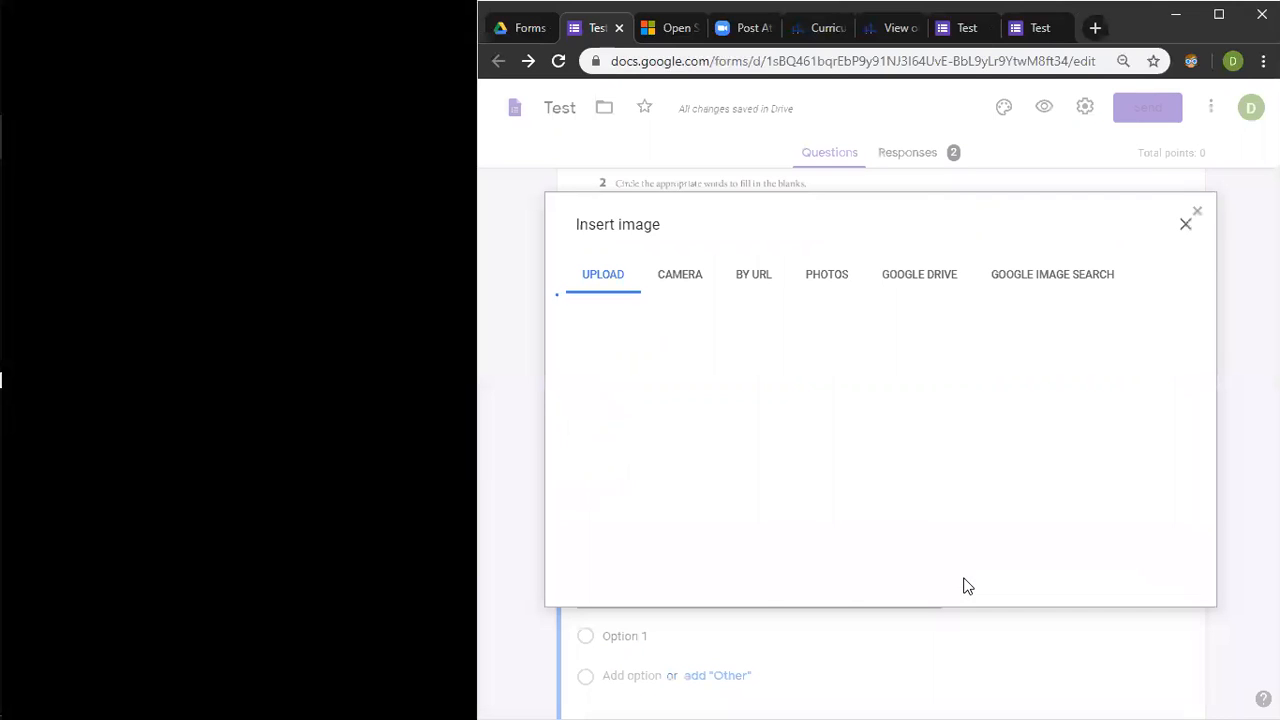
pyautogui.click(893, 505)
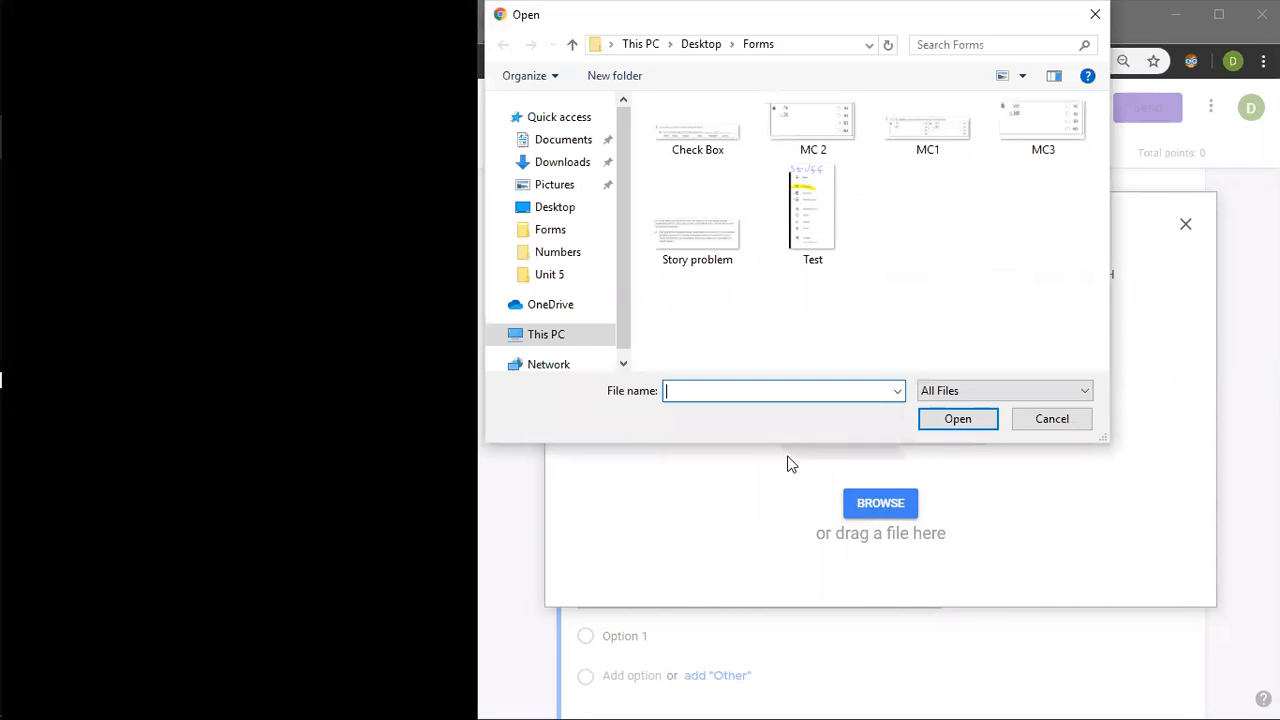
pyautogui.click(709, 237)
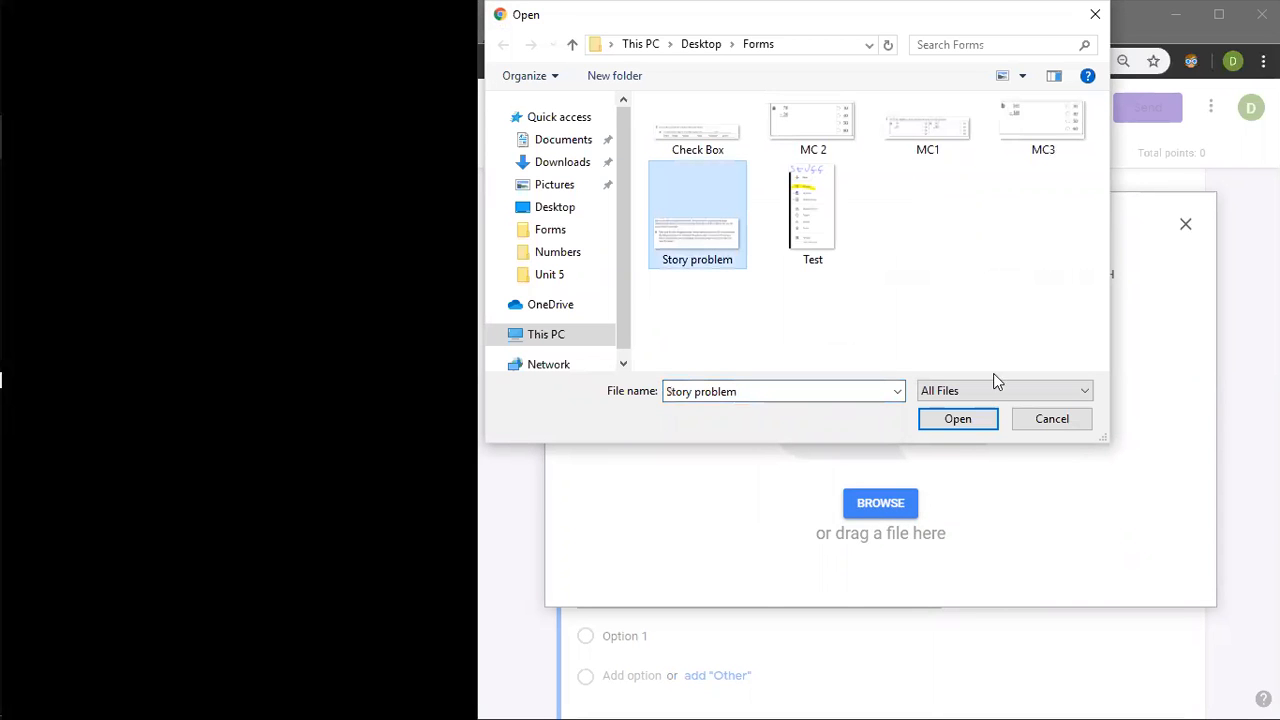
pyautogui.click(955, 419)
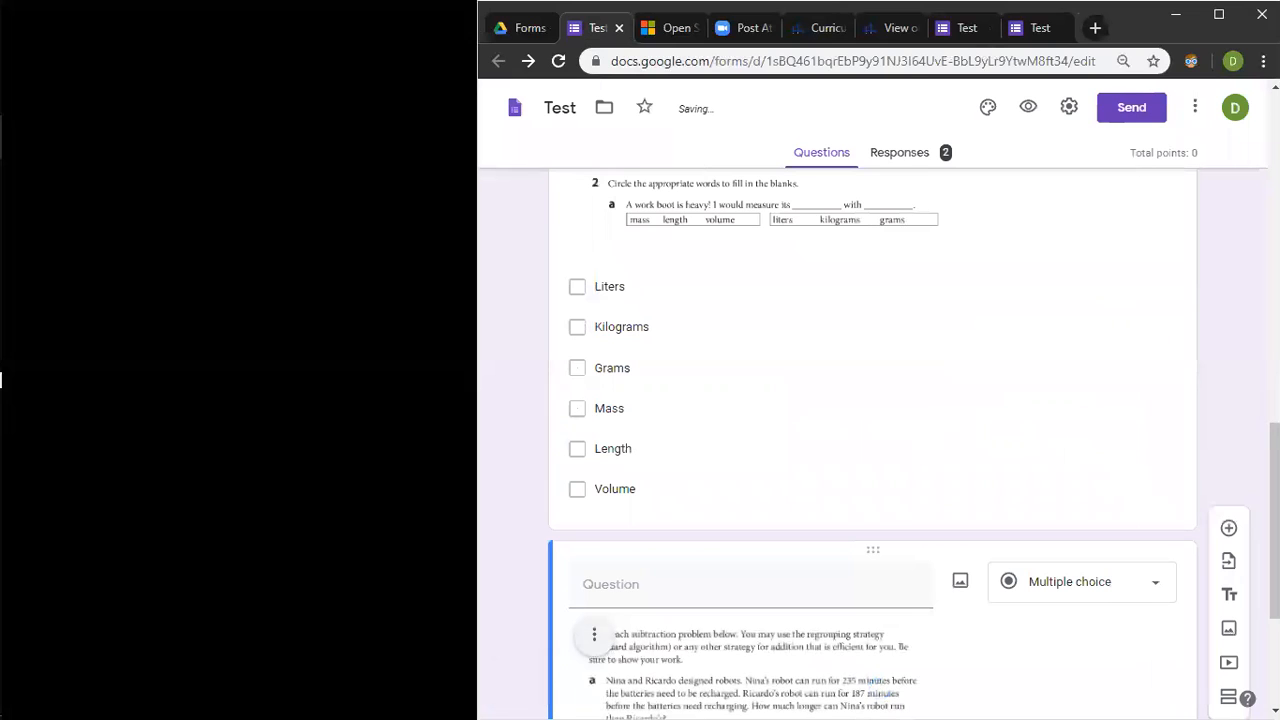
# Step: Set the story problem question's type to Short answer
pyautogui.moveTo(1275, 513); pyautogui.dragTo(1275, 581)
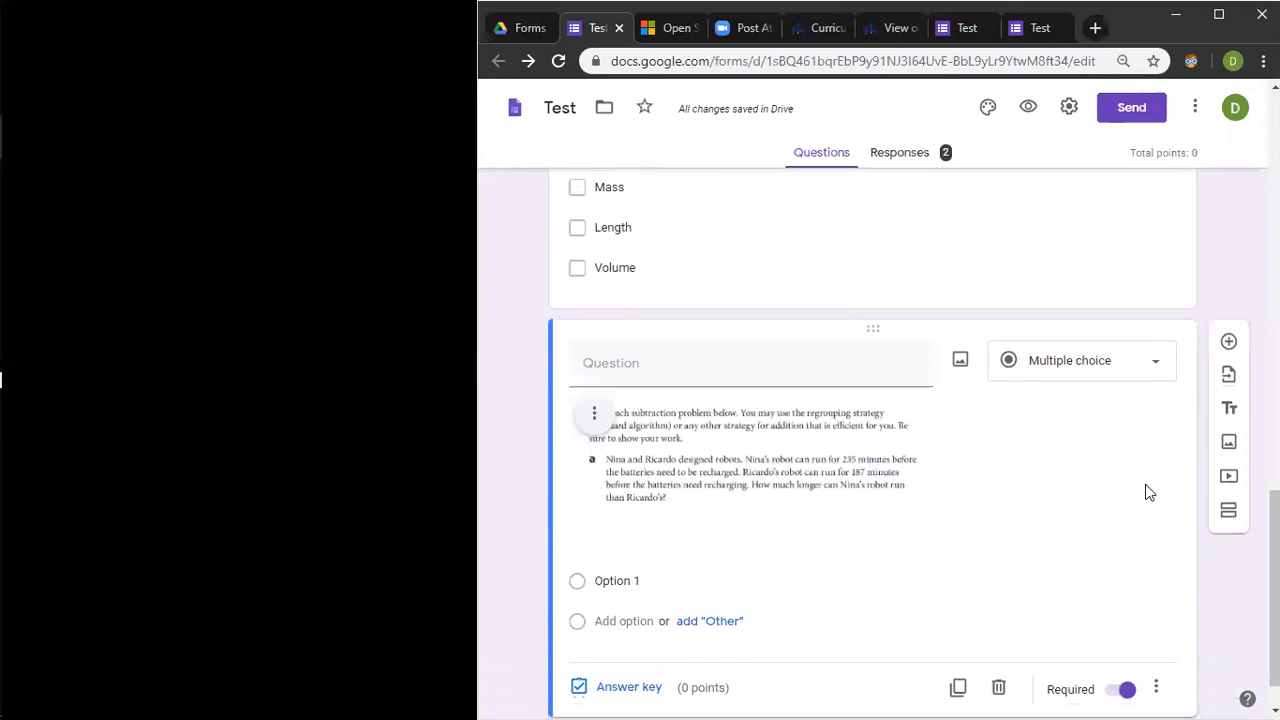
pyautogui.click(928, 457)
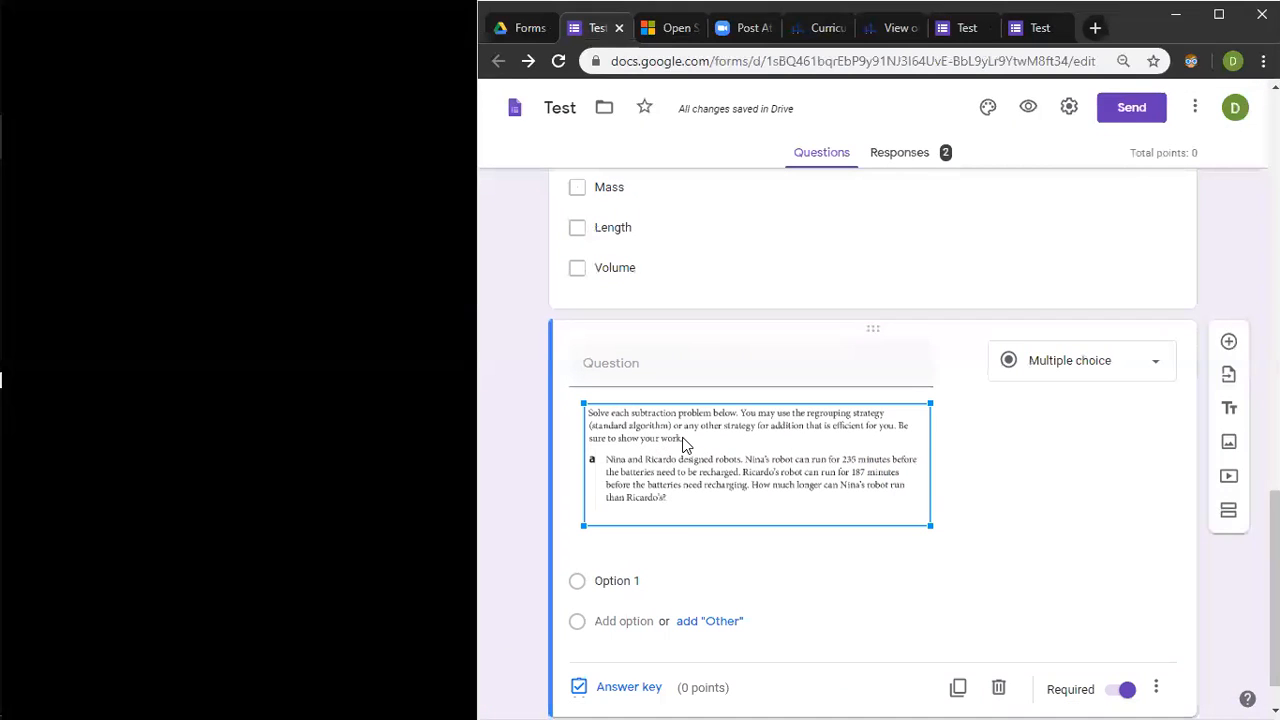
pyautogui.click(604, 368)
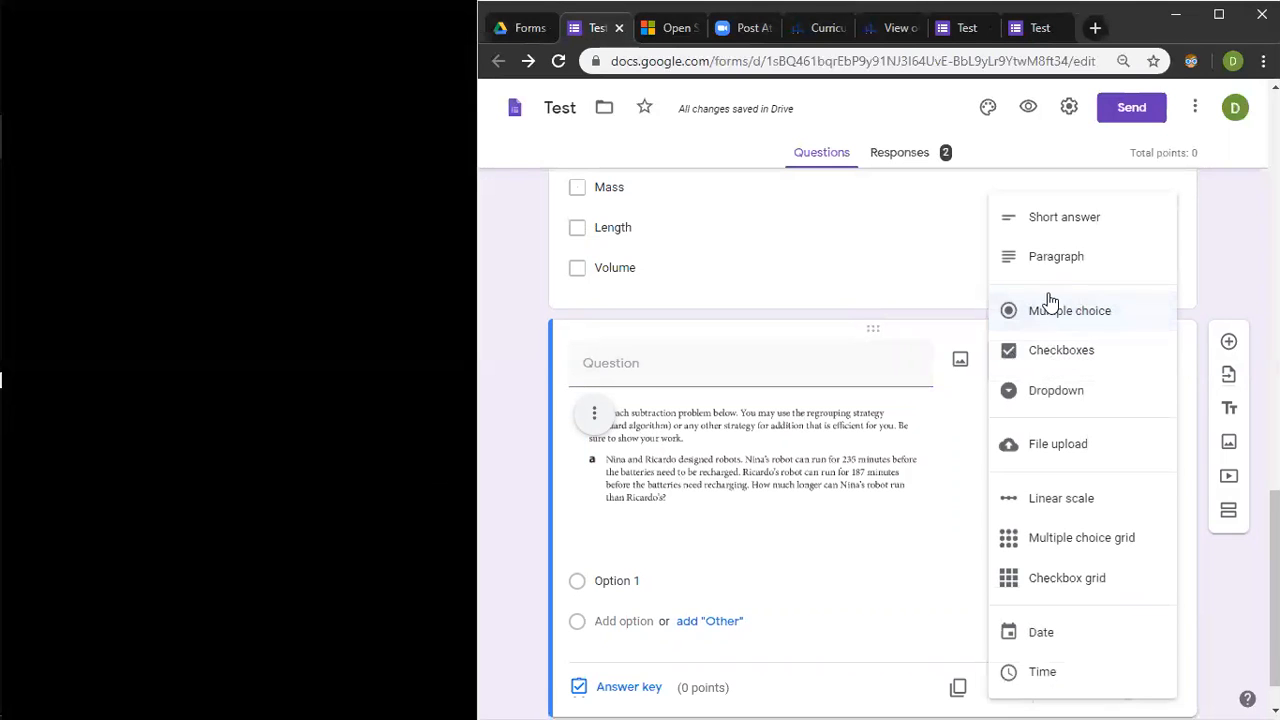
pyautogui.click(1064, 219)
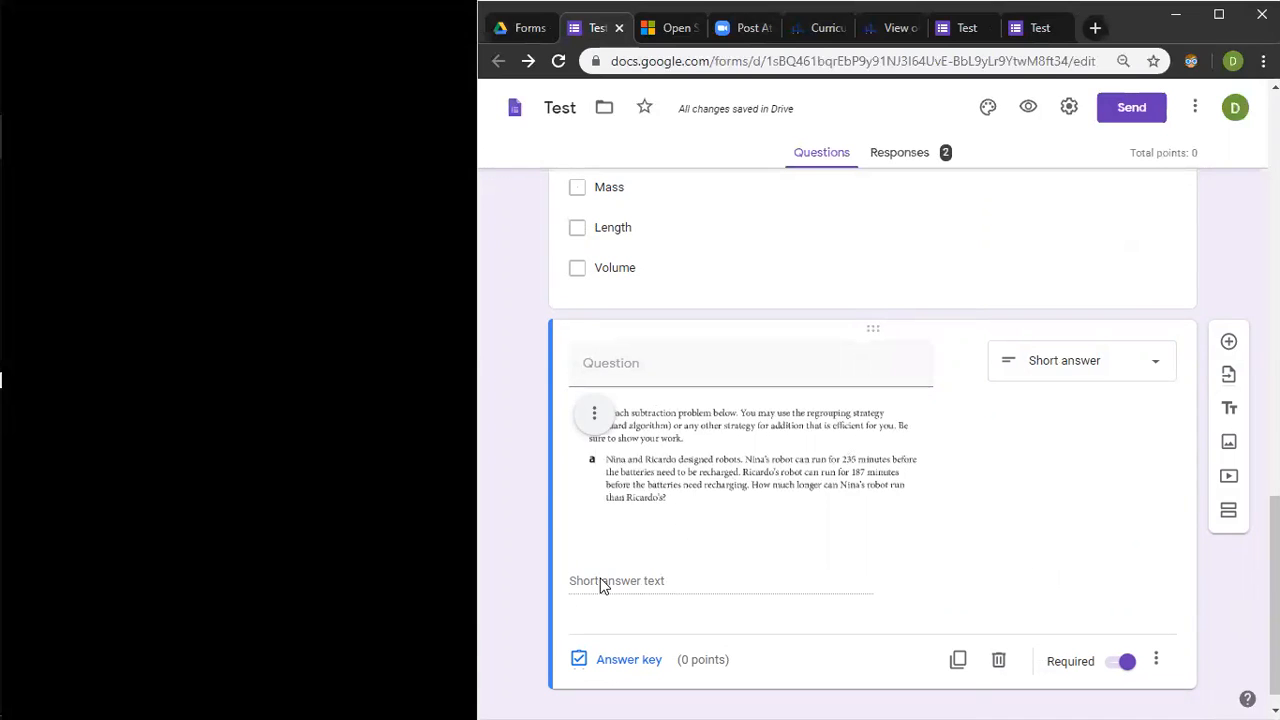
# Step: Reload the respondent view and review the form from the new story problem question back up to the name question
pyautogui.click(1018, 30)
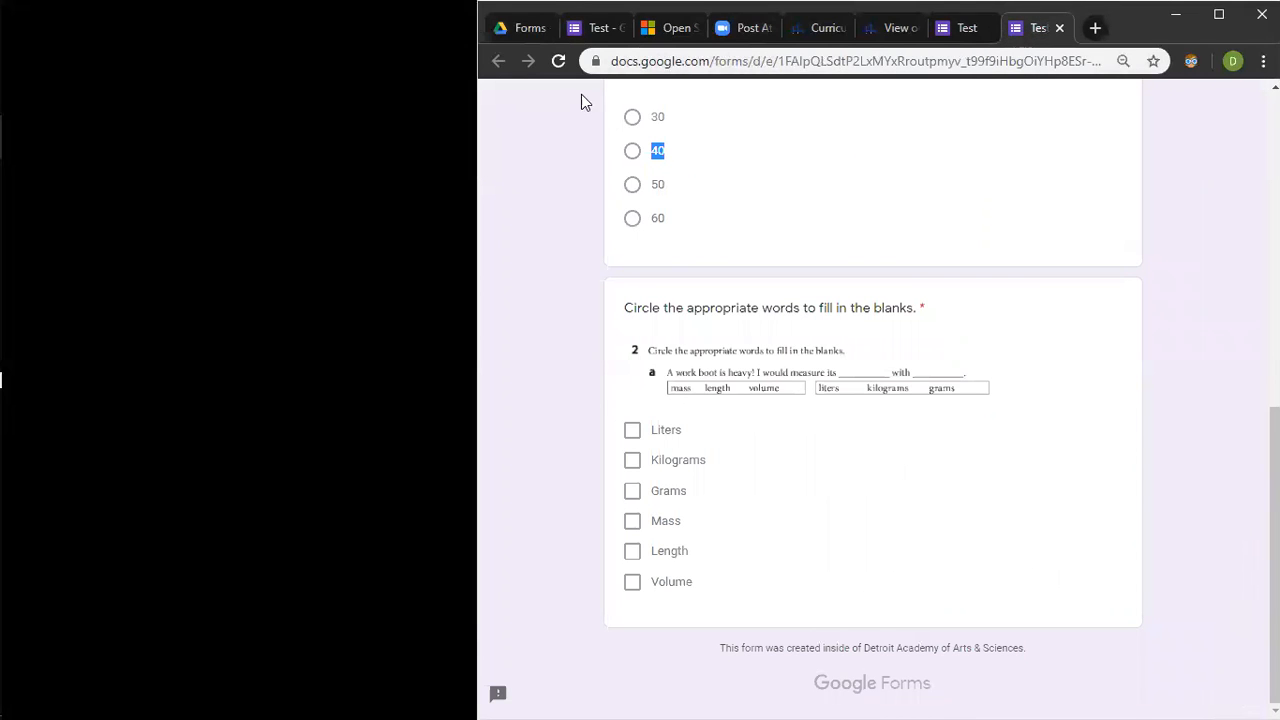
pyautogui.click(558, 61)
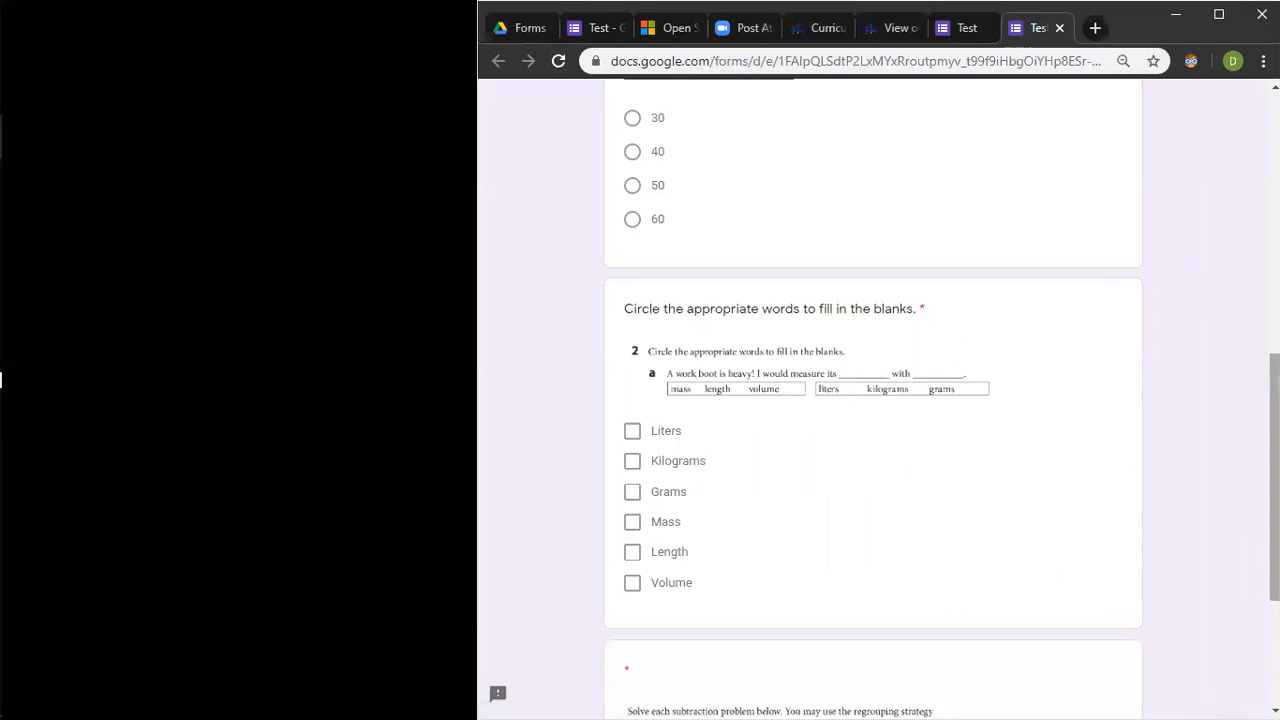
pyautogui.scroll(-3, 1228, 285)
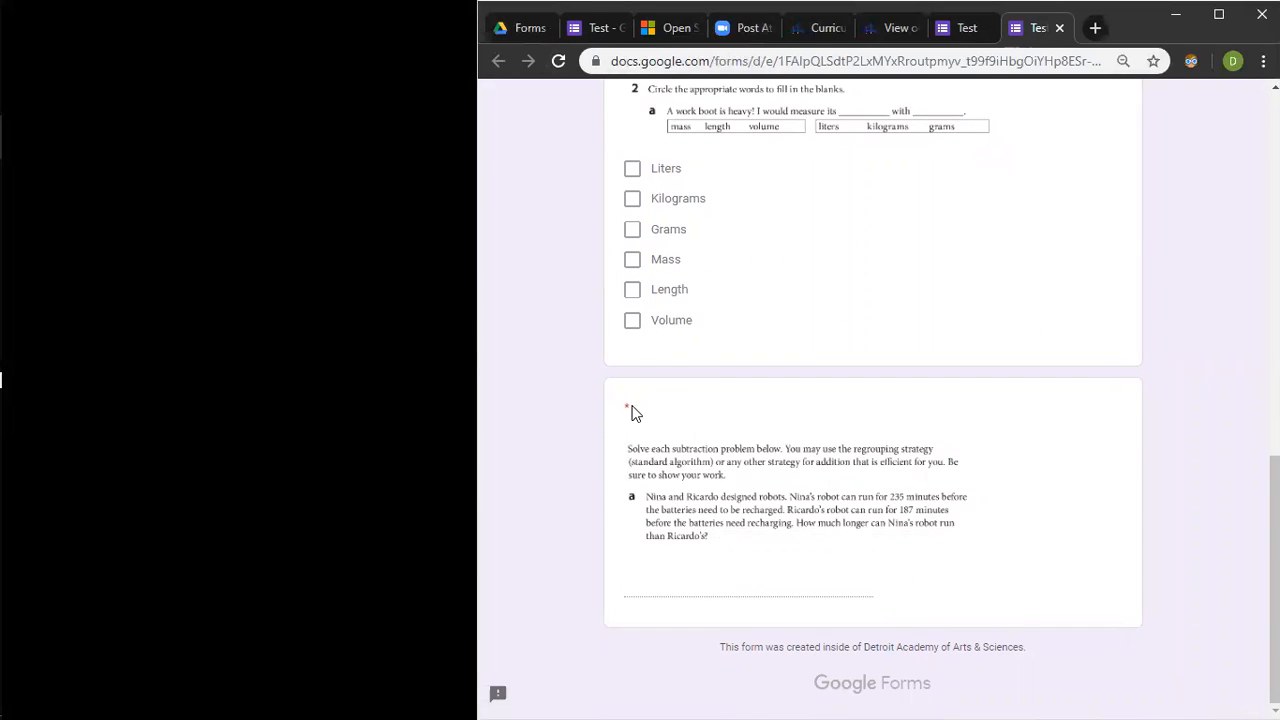
pyautogui.scroll(2, 1272, 500)
pyautogui.scroll(2, 1272, 500)
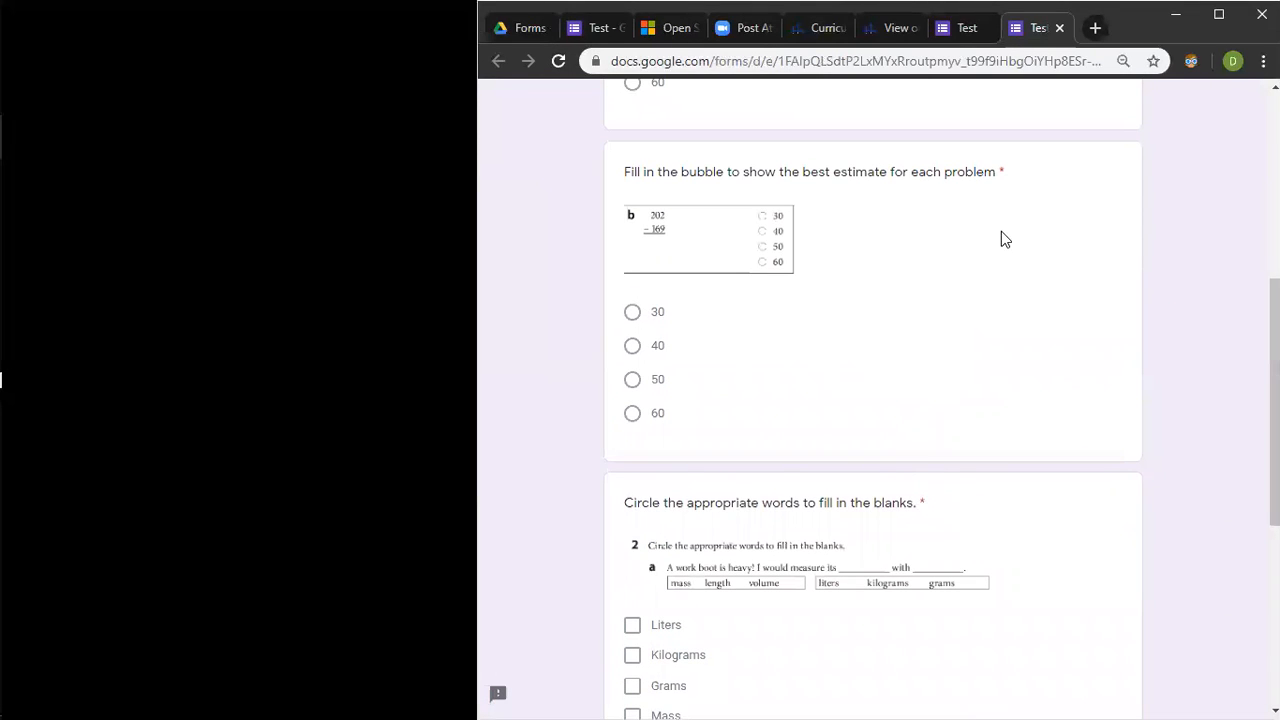
pyautogui.scroll(4, 1272, 400)
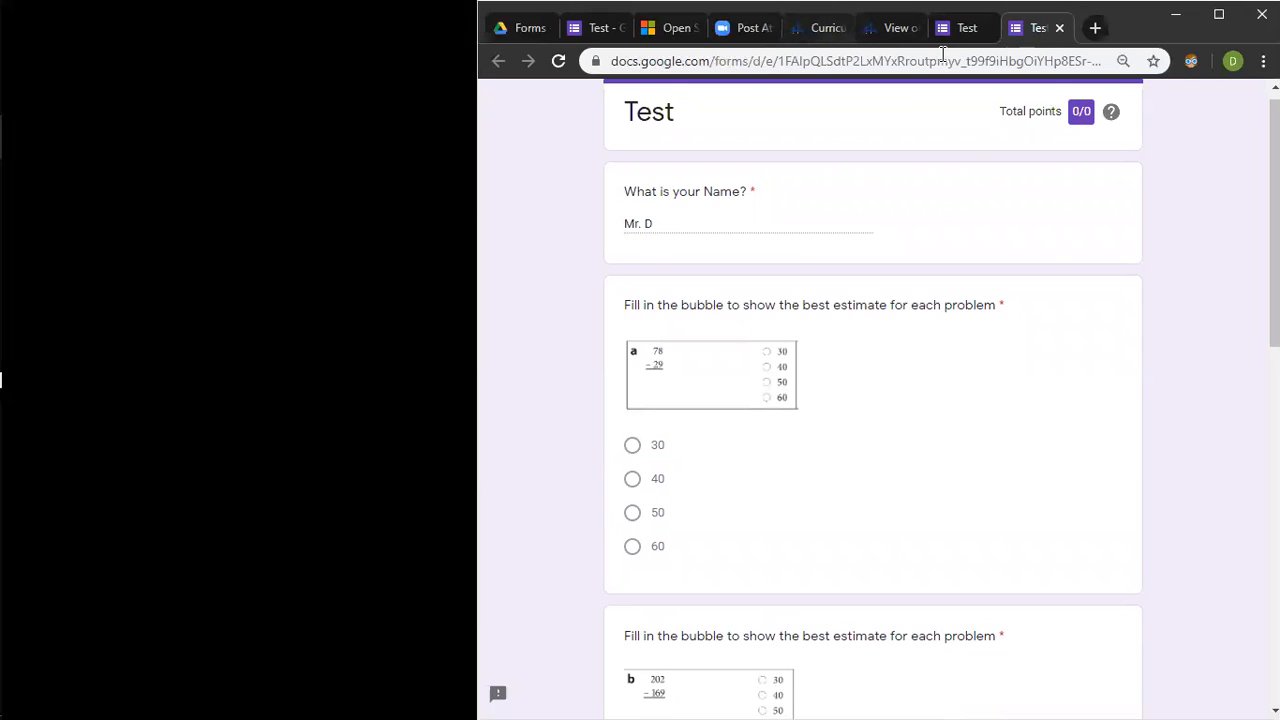
pyautogui.click(966, 28)
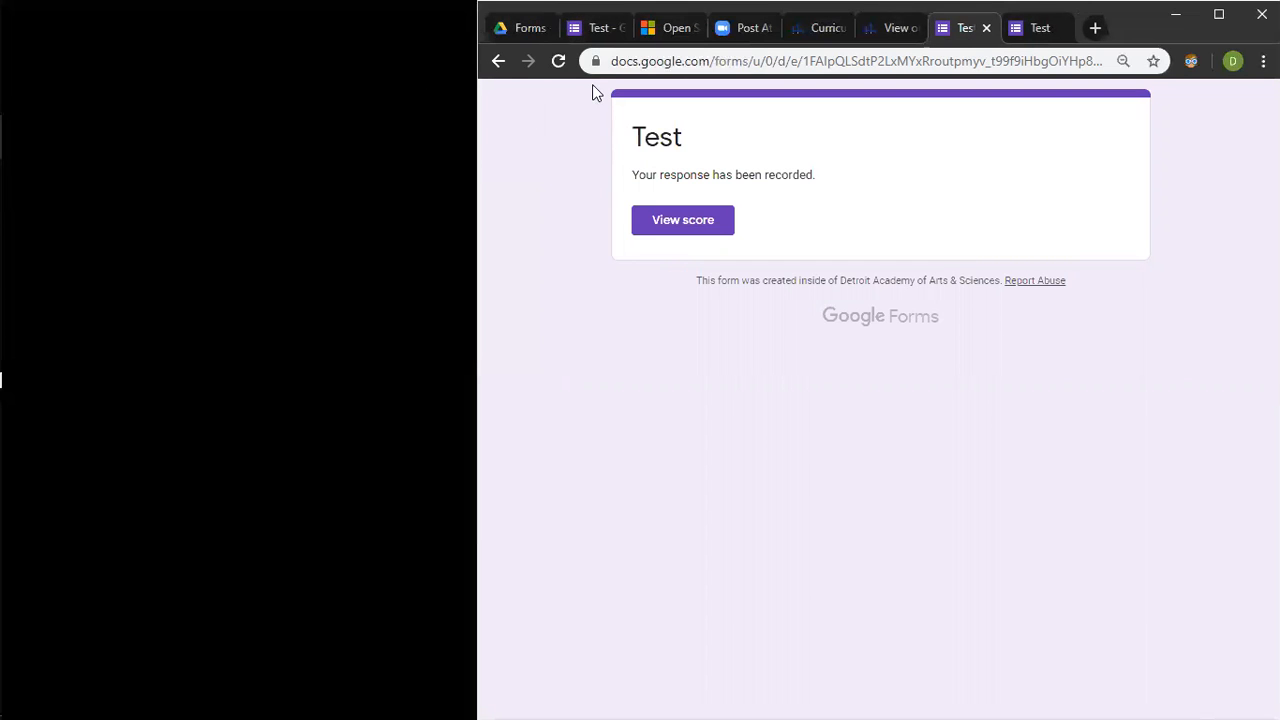
# Step: In the form editor, switch the story problem question's Required setting off and on again
pyautogui.click(592, 29)
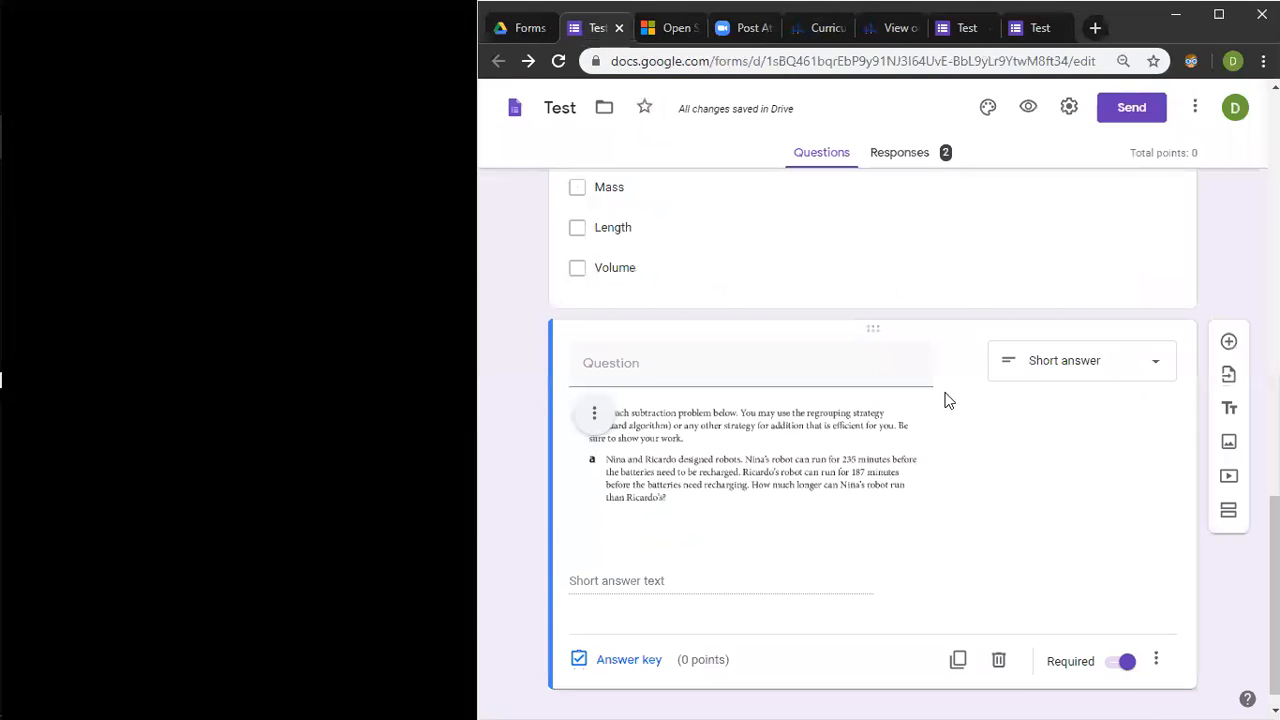
pyautogui.click(1127, 666)
pyautogui.click(1125, 668)
pyautogui.scroll(-1, 1275, 600)
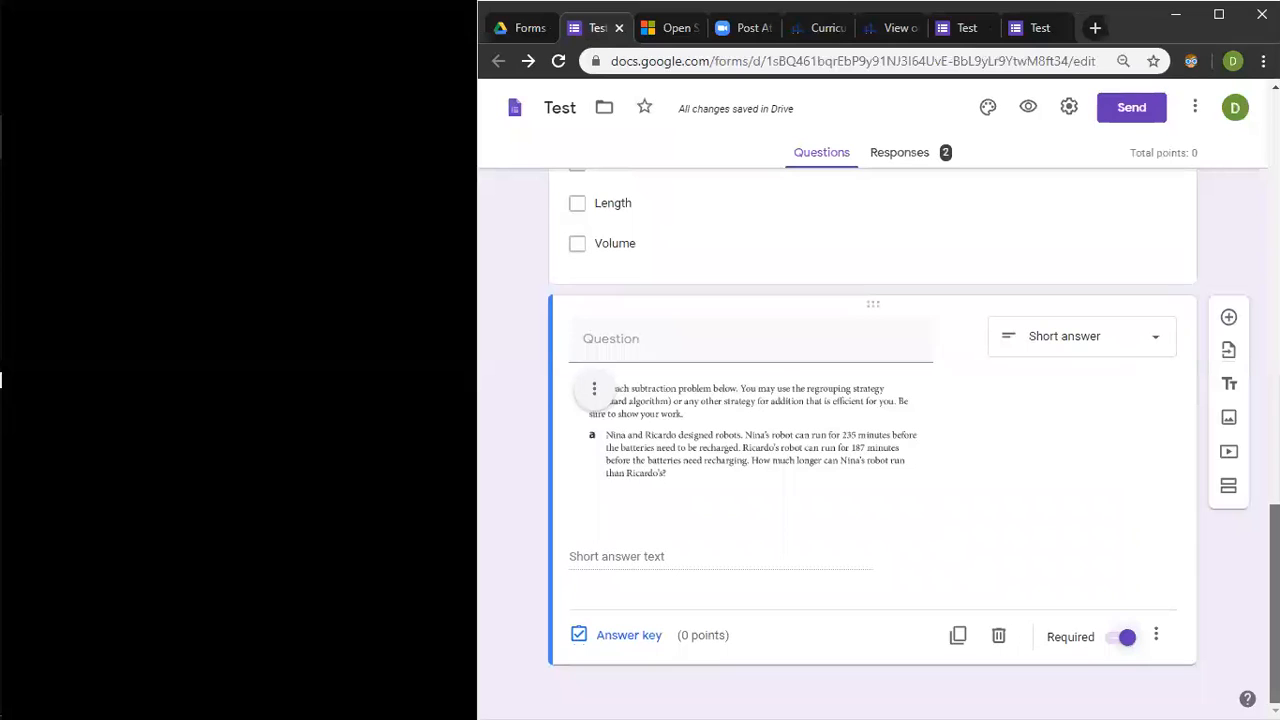